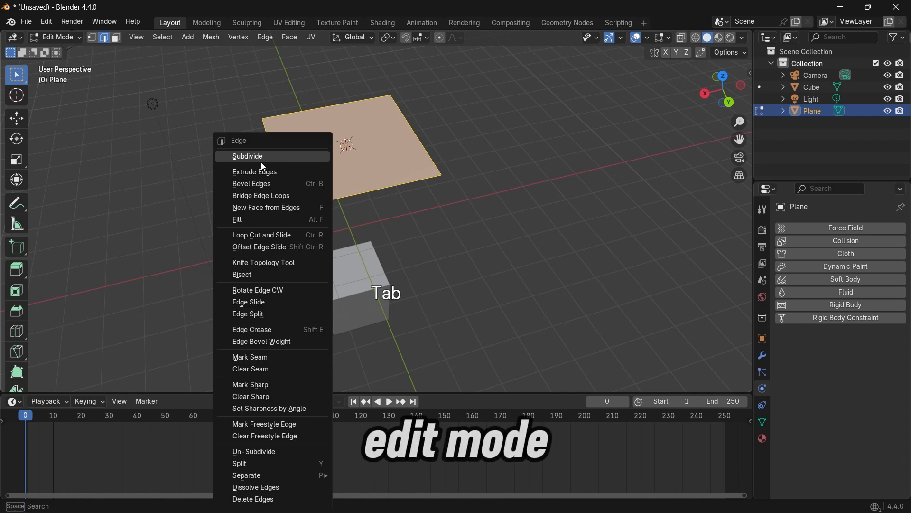
- Subdivide the plane's mesh with 40 cuts
left_click(256, 152)
left_click(61, 383)
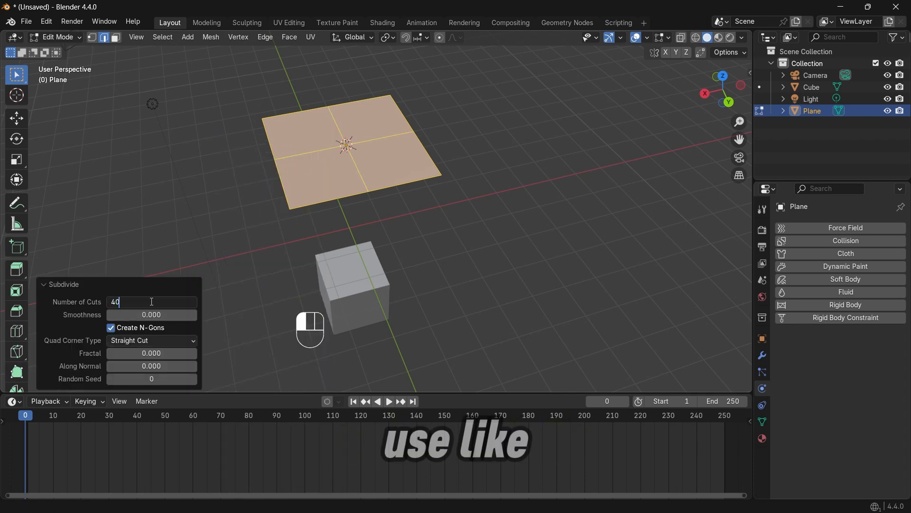
key("Return")
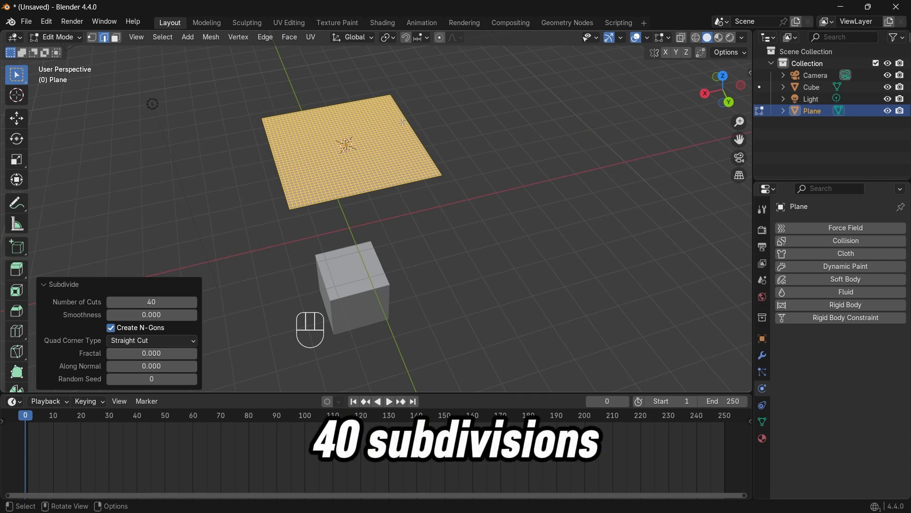
- Clear the selection and select the edge loops along all four outer borders of the plane
scroll(402, 122, "up", 1)
left_click_drag(738, 141, 755, 228)
scroll(456, 137, "up", 2)
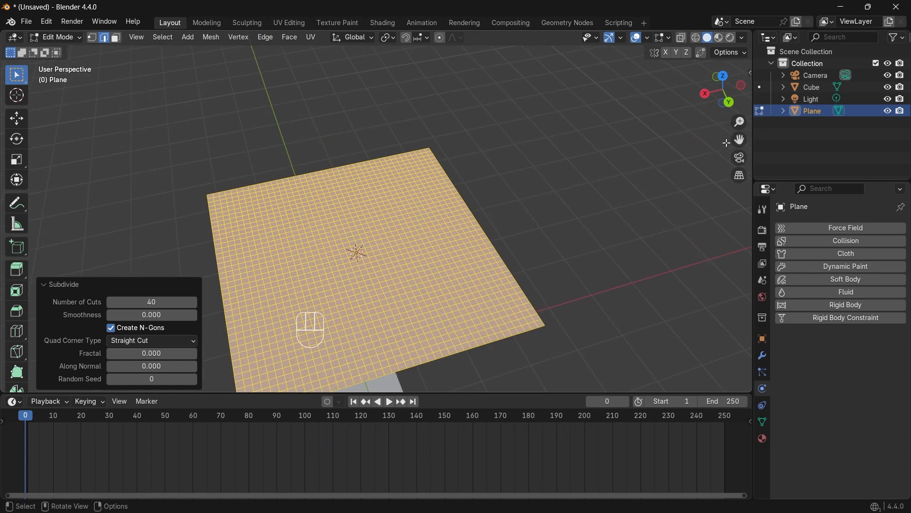
left_click(469, 131)
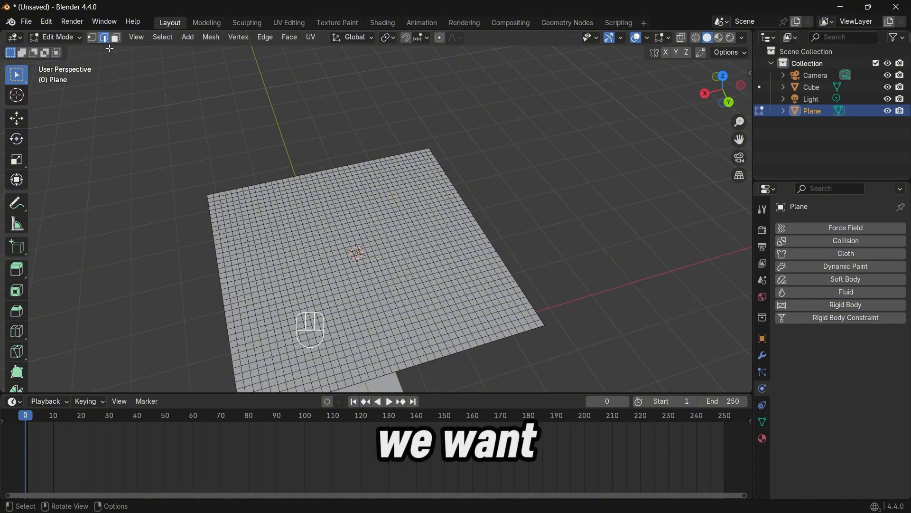
left_click(256, 184, "alt")
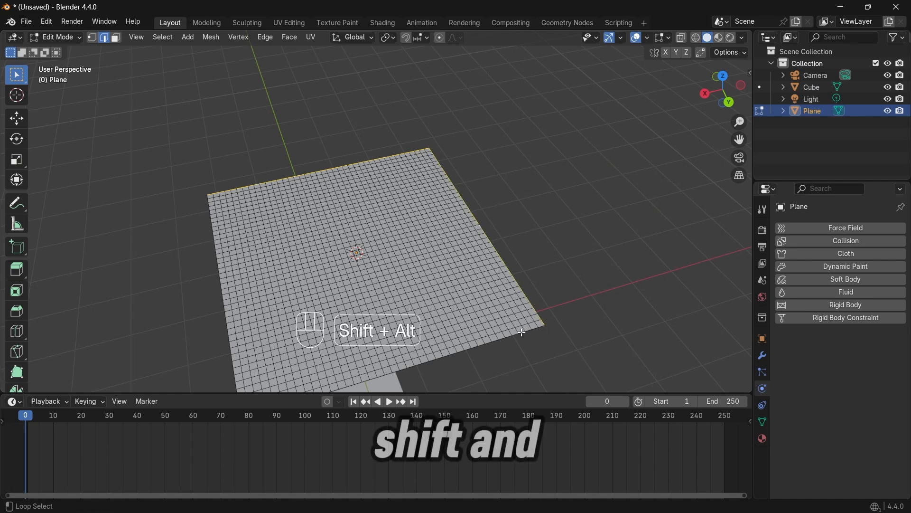
left_click(228, 336, "alt+shift")
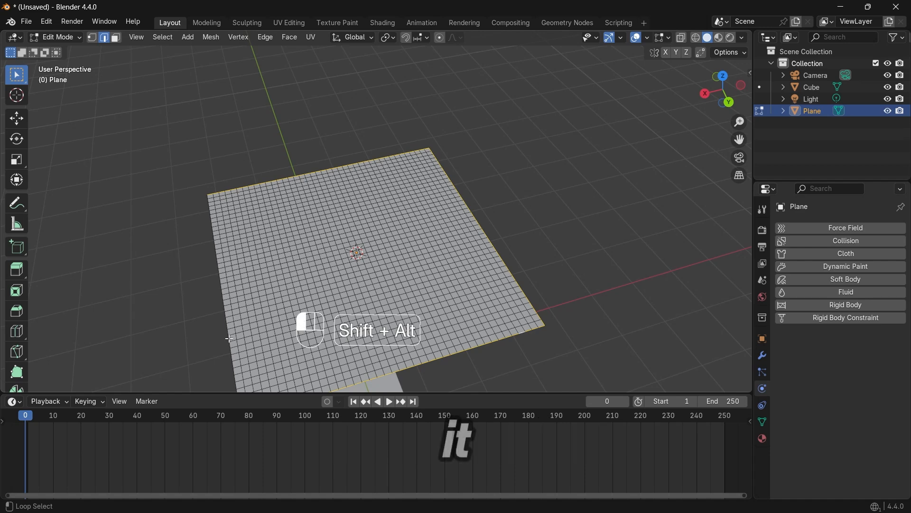
- Create a vertex group named "out" on the plane and assign the selected border edges to it
left_click_drag(740, 141, 740, 62)
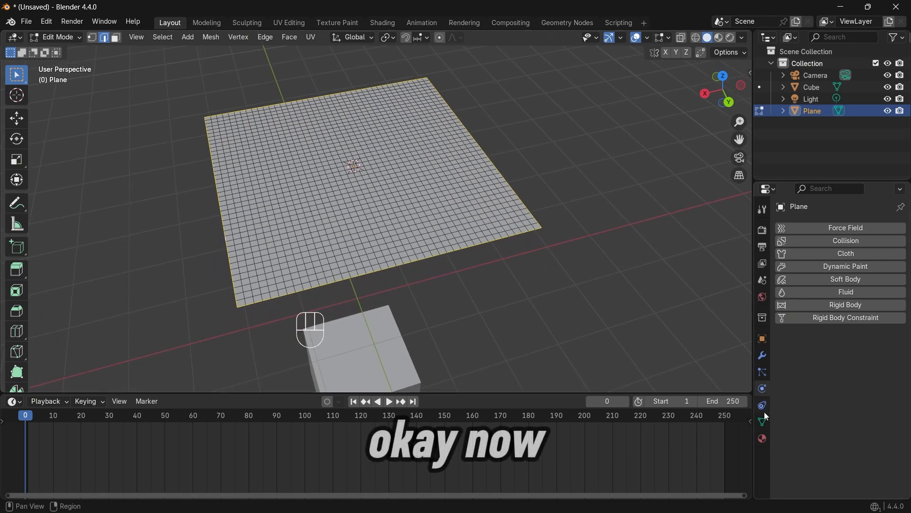
left_click(762, 421)
left_click(896, 265)
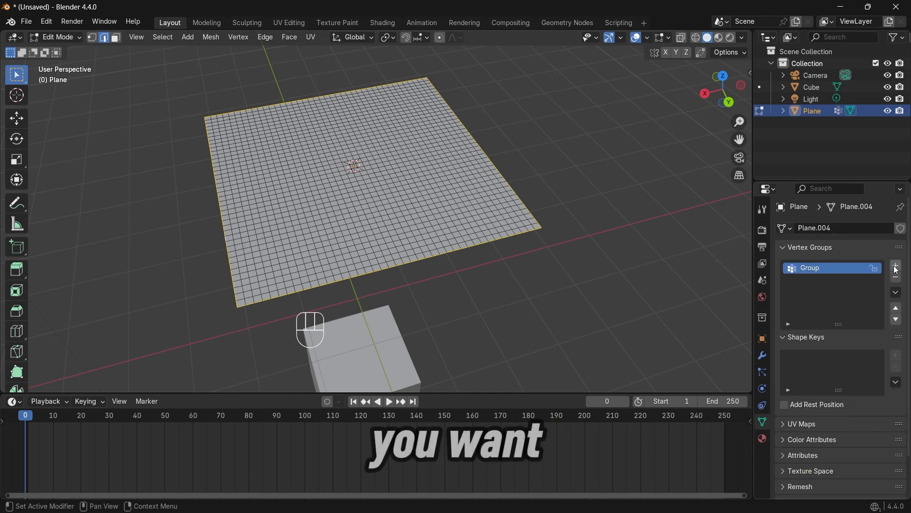
double_click(815, 272)
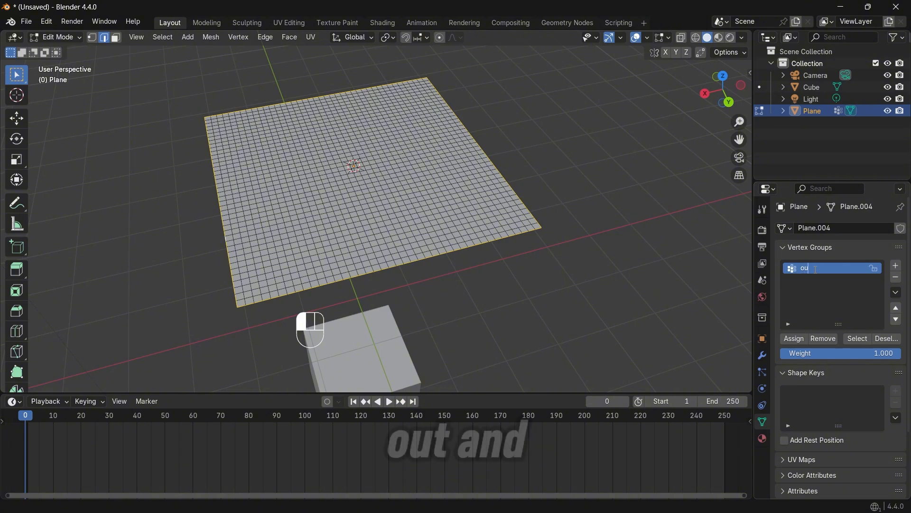
key("Return")
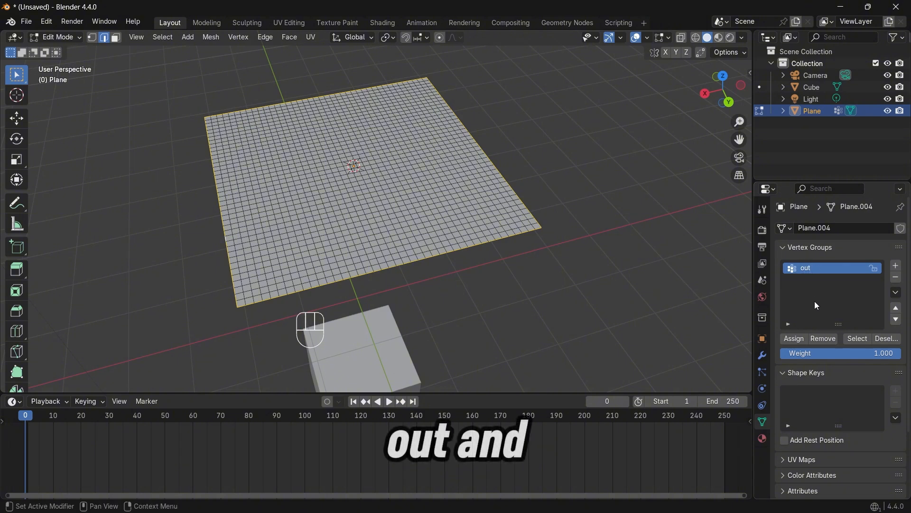
left_click(793, 339)
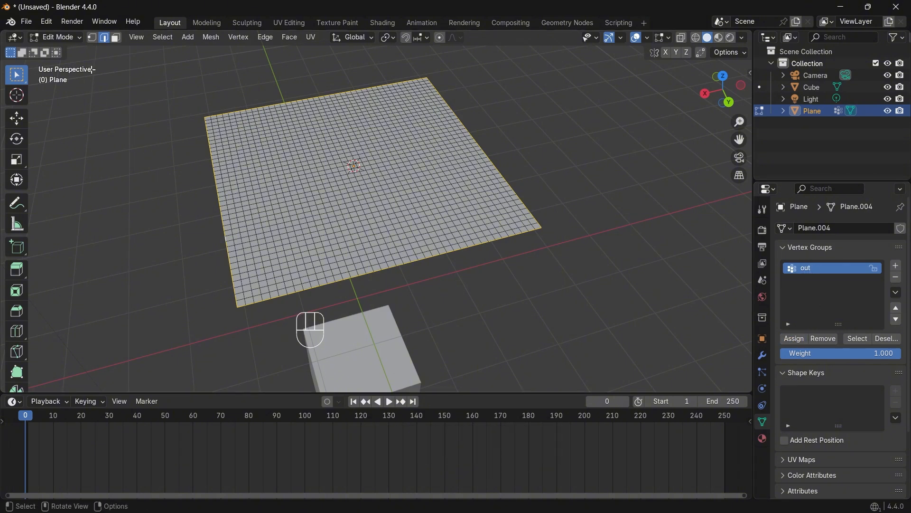
- Return to Object Mode and add a UV sphere at the plane's centre
left_click(71, 37)
left_click(65, 48)
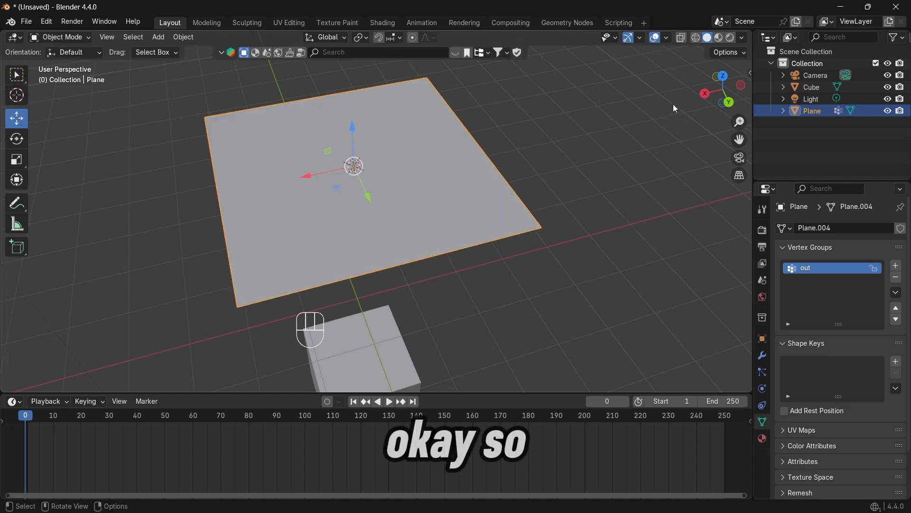
left_click_drag(723, 89, 712, 93)
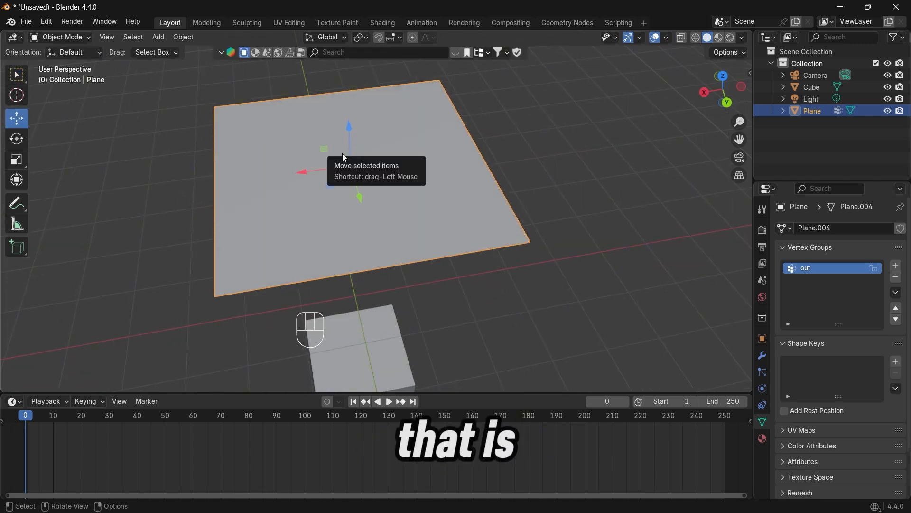
key("shift+a")
mouse_move(344, 156)
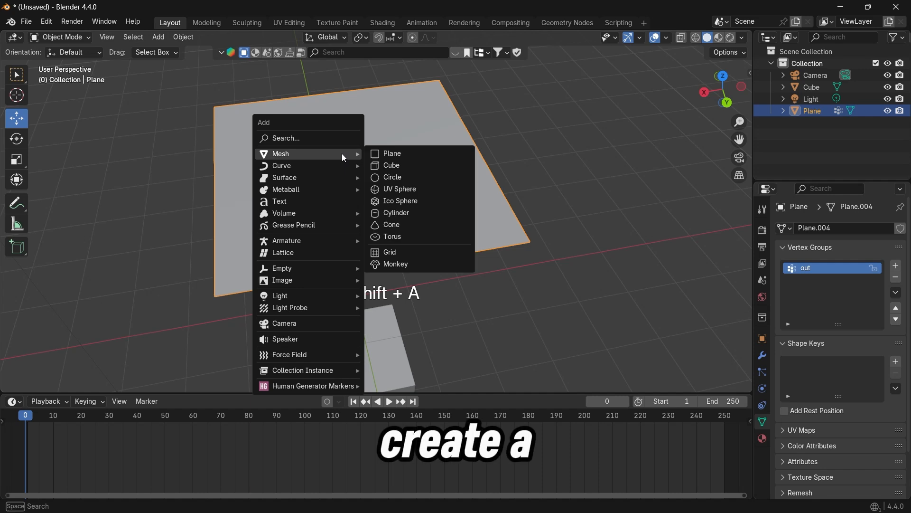
left_click(394, 189)
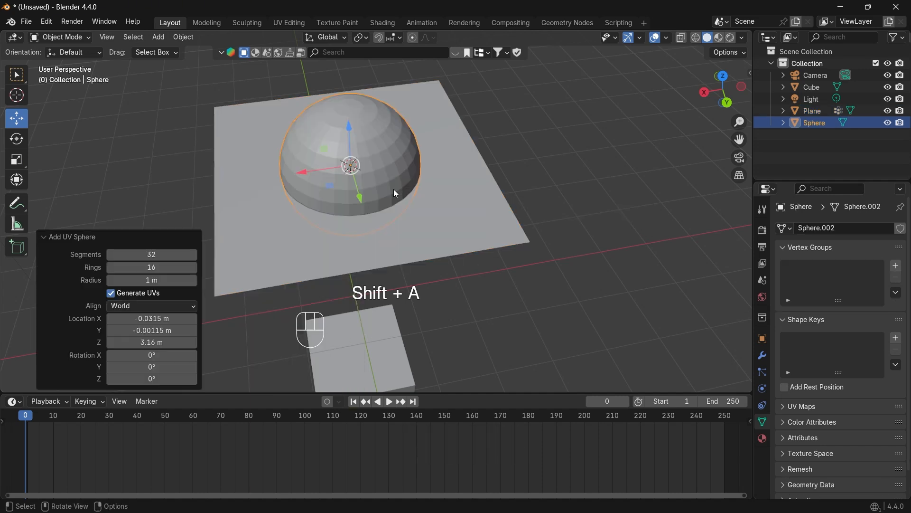
- Scale the sphere down slightly and raise it about 2.09 m along Z above the plane
scroll(387, 189, "down", 3)
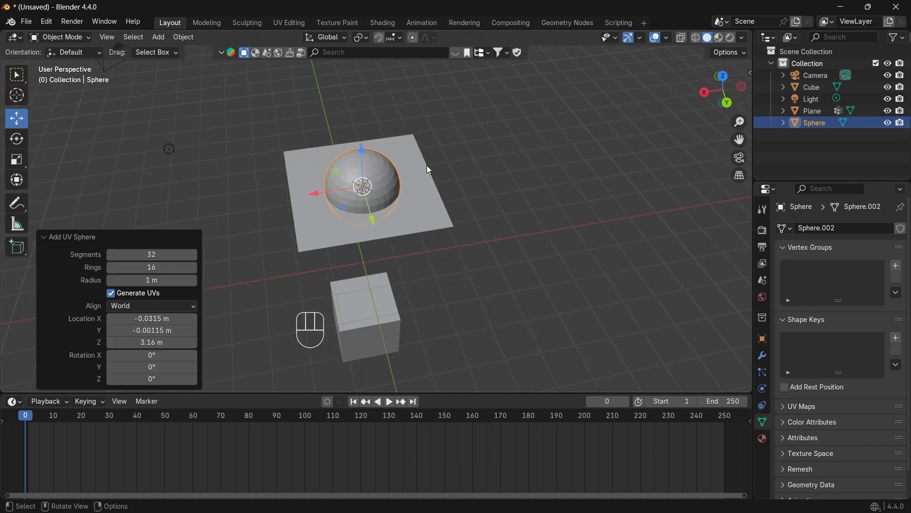
key("s")
left_click(375, 158)
left_click_drag(361, 151, 356, 85)
- Animate the sphere dropping about 4.25 m through the plane with keyframes at frames 0 and 40, and play it back
left_click_drag(715, 100, 715, 71)
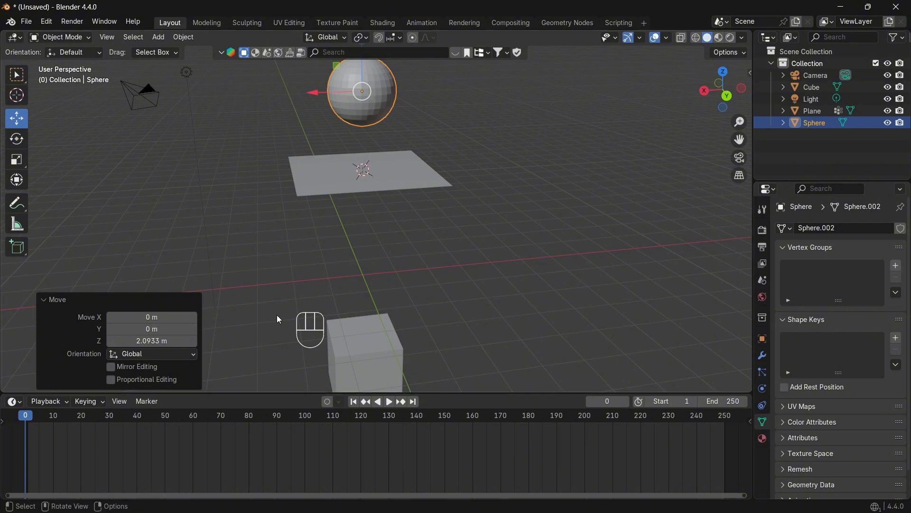
key("i")
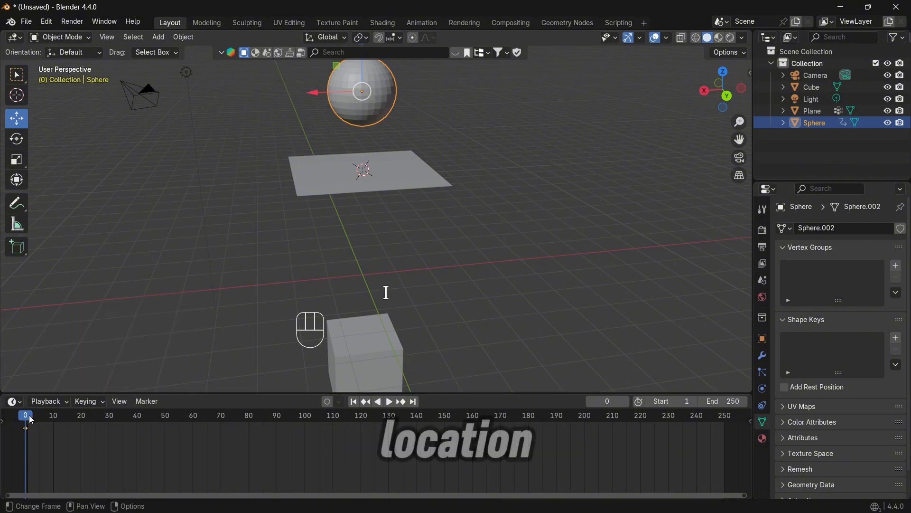
left_click_drag(31, 419, 137, 423)
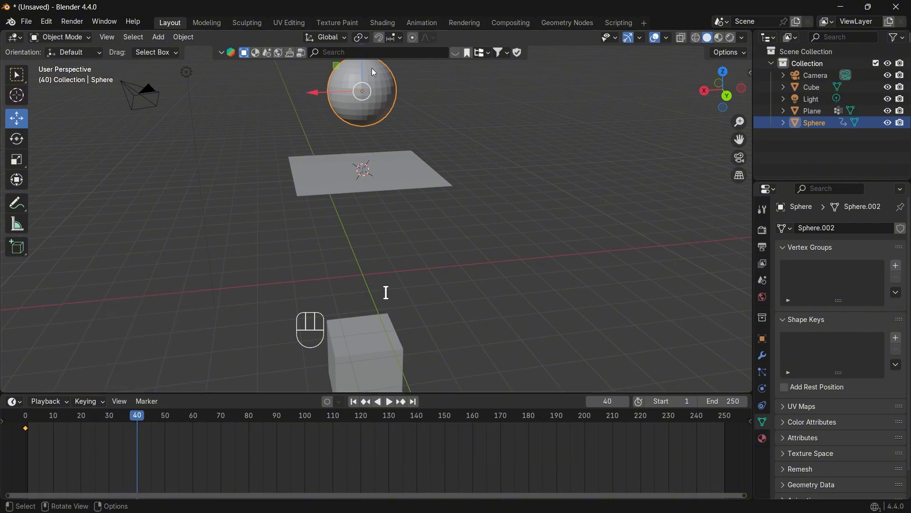
left_click_drag(365, 77, 357, 228)
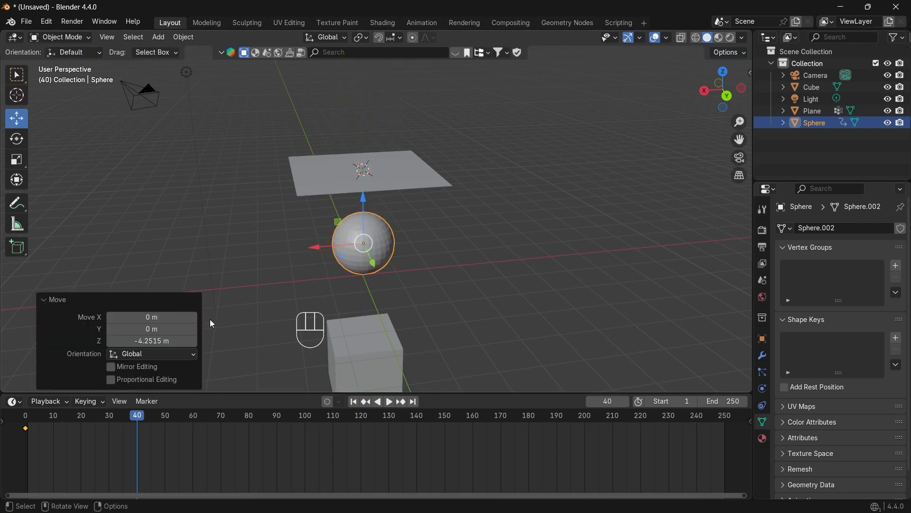
key("i")
left_click_drag(137, 416, 34, 429)
key("space")
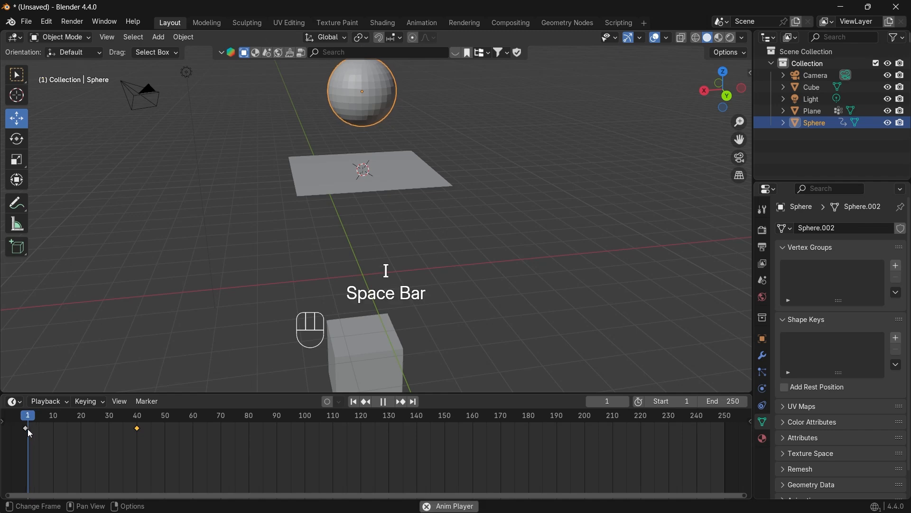
key("space")
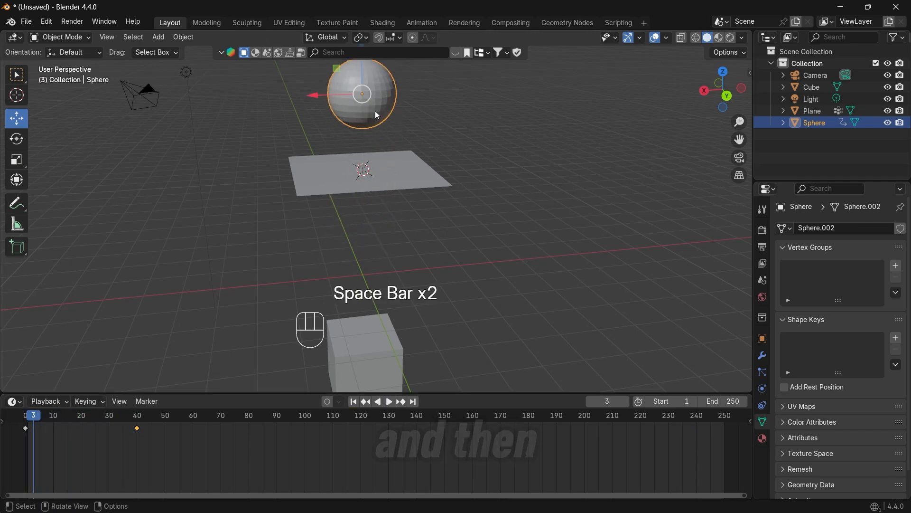
- Apply Shade Smooth to the sphere
middle_click_drag(378, 115, 461, 142)
right_click(372, 95)
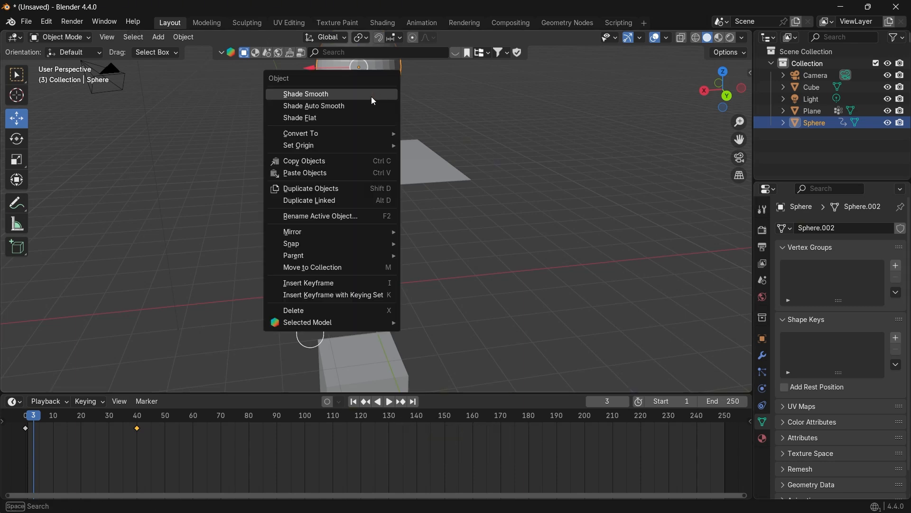
left_click(289, 92)
- Add Collision physics to the sphere and play the animation
left_click_drag(741, 144, 741, 201)
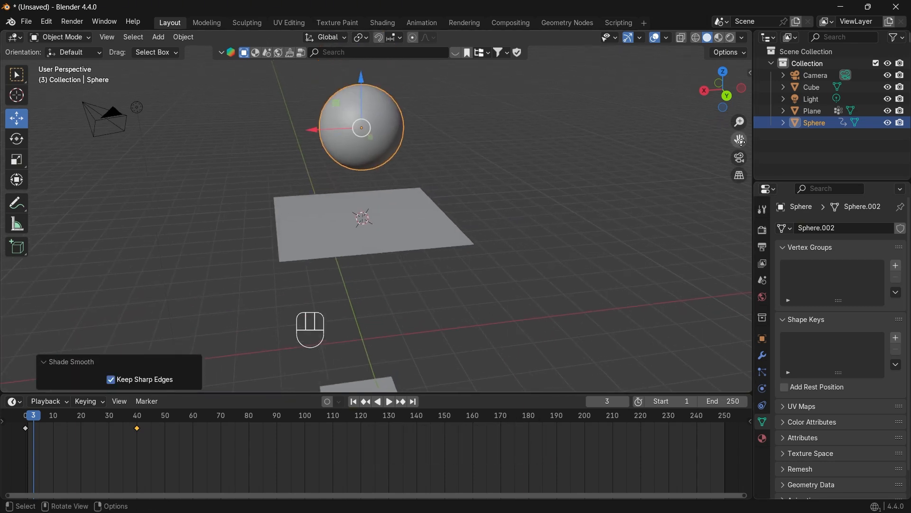
left_click(764, 388)
left_click(840, 241)
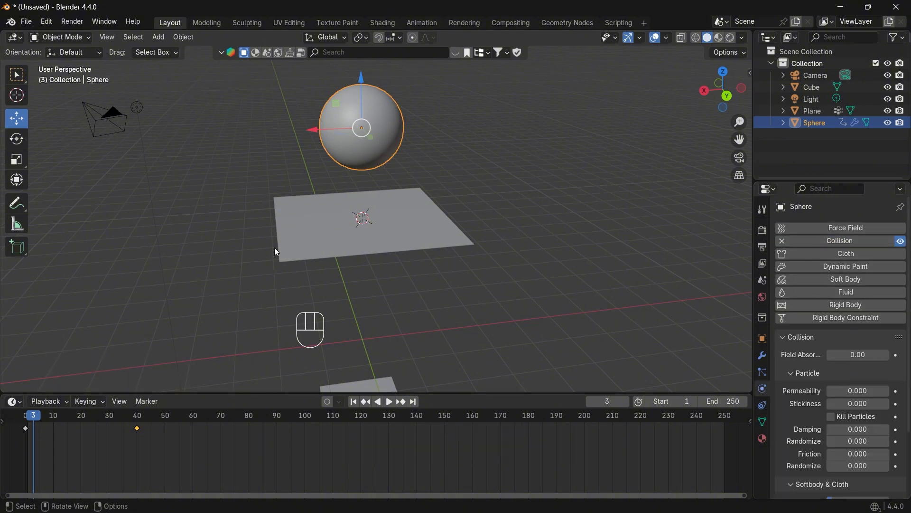
key("space")
key("space")
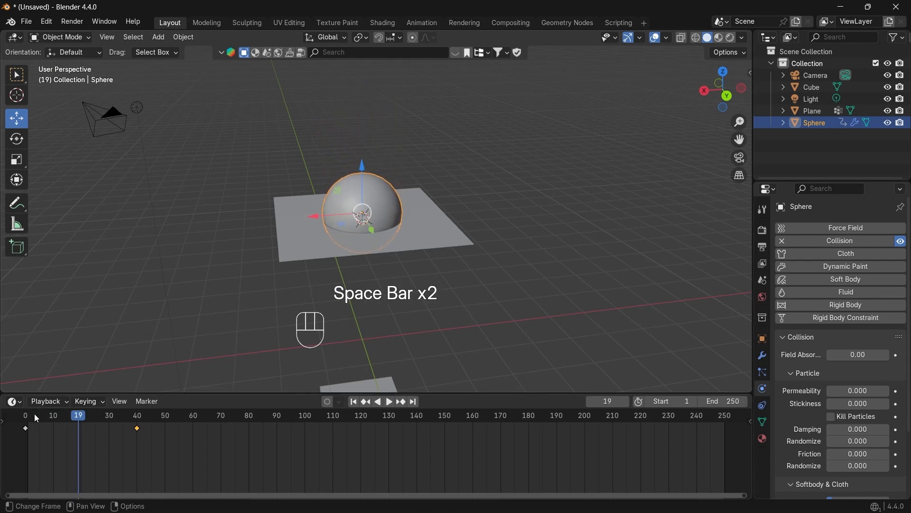
- Rewind to frame 0, add Cloth physics to the plane and play the simulation
left_click_drag(37, 419, 25, 418)
left_click(366, 247)
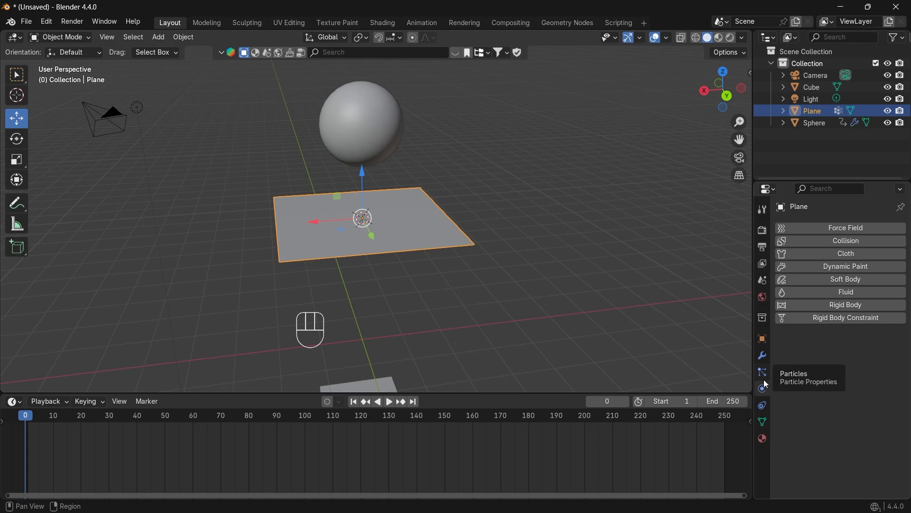
left_click(846, 254)
scroll(902, 379, "down", 8)
key("space")
key("space")
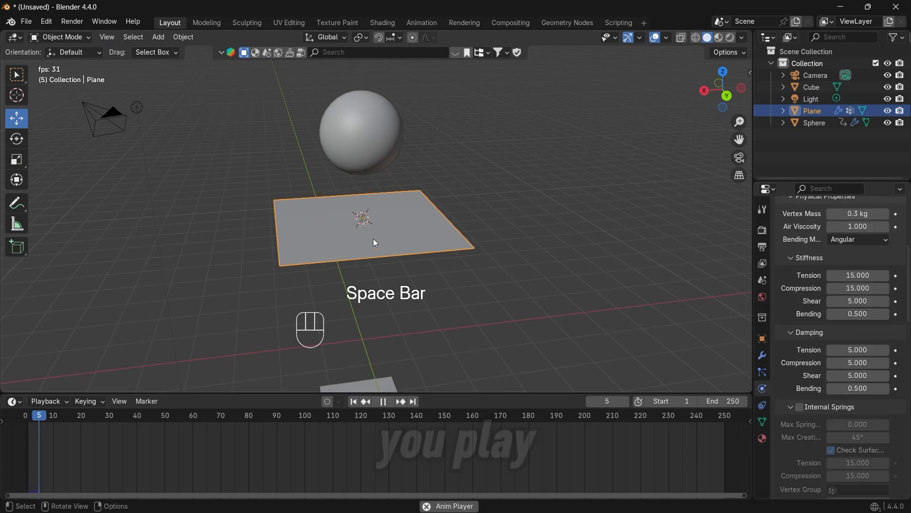
- Set the plane's cloth Pin Group to the "out" vertex group
scroll(845, 332, "up", 10)
scroll(840, 332, "down", 10)
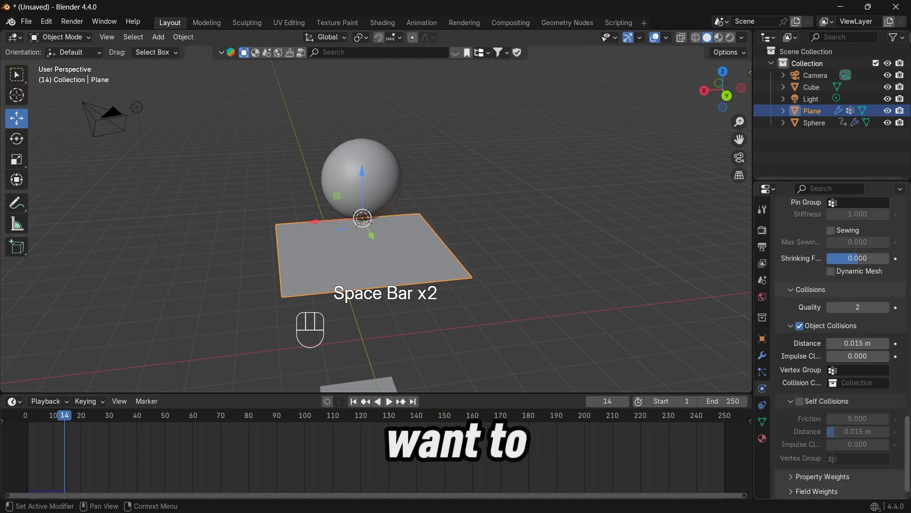
scroll(822, 342, "up", 3)
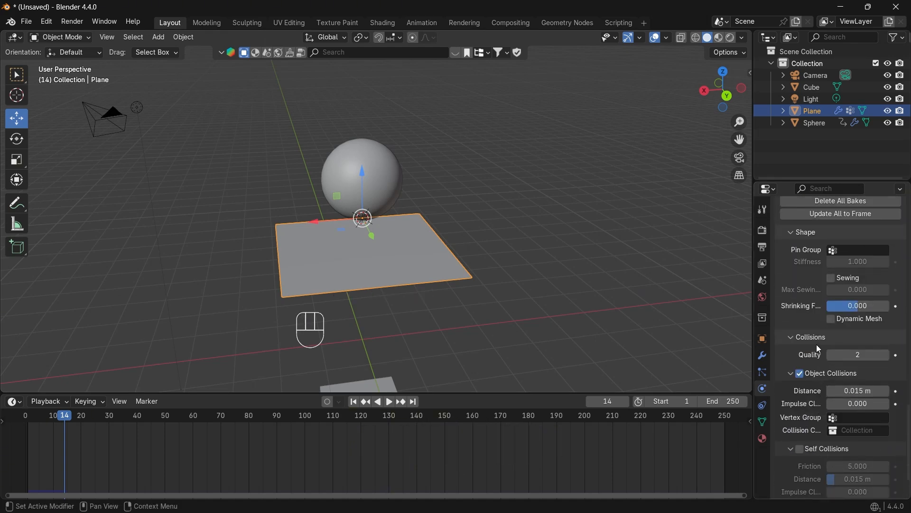
left_click(840, 275)
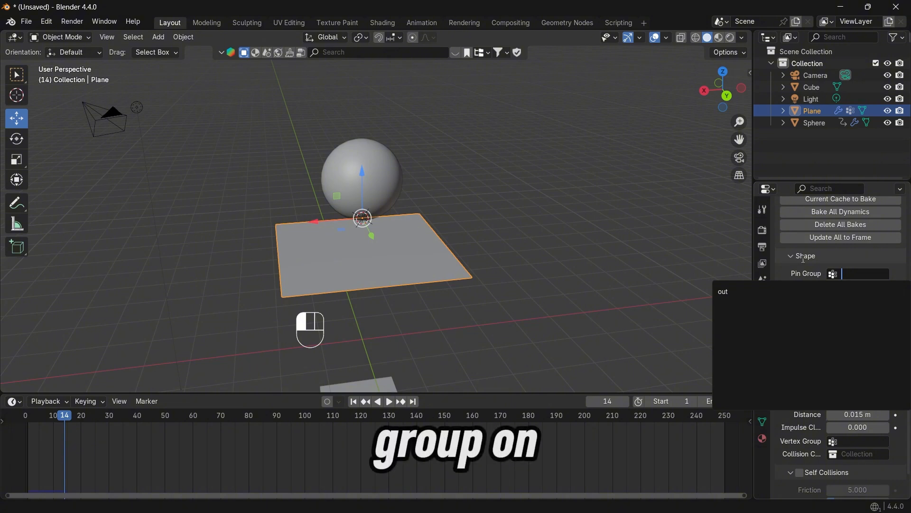
left_click(735, 292)
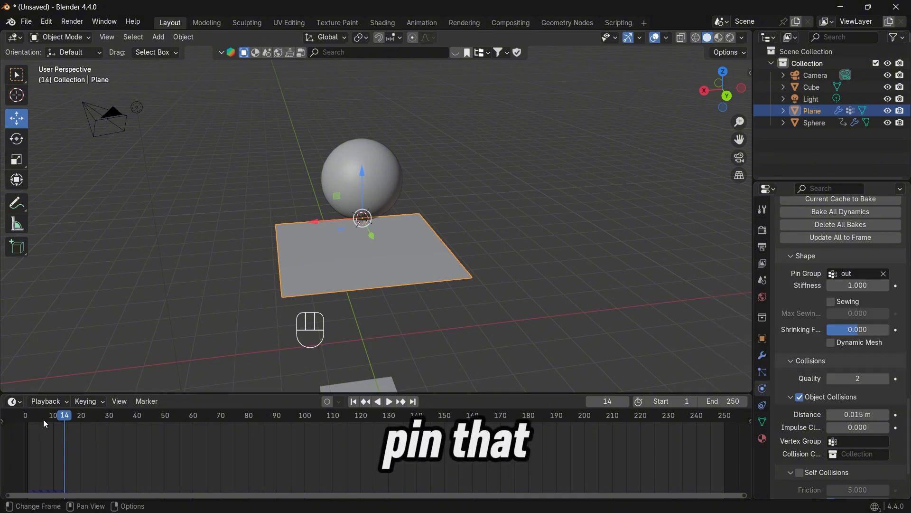
- Replay the simulation from the start in short bursts and examine how the sphere deforms the pinned cloth
left_click(26, 418)
key("space")
key("space")
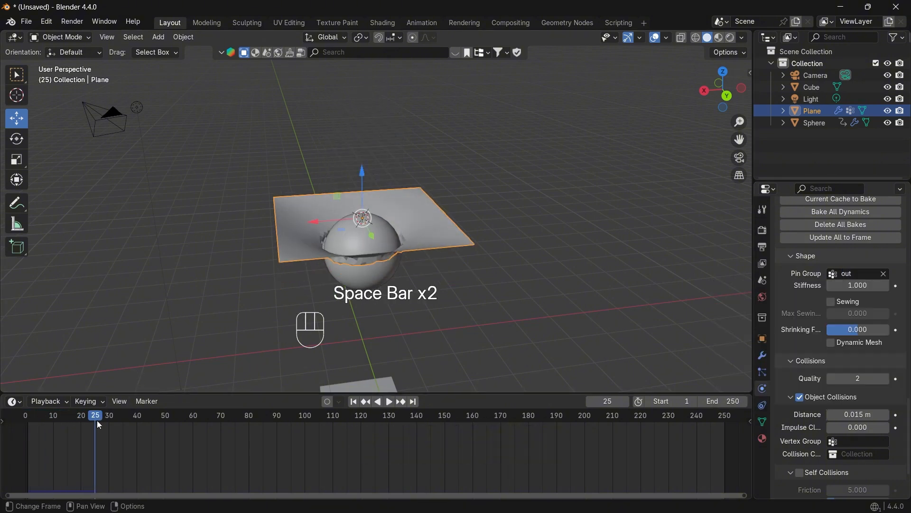
left_click_drag(89, 415, 29, 416)
key("space")
key("space")
key("space")
key("space")
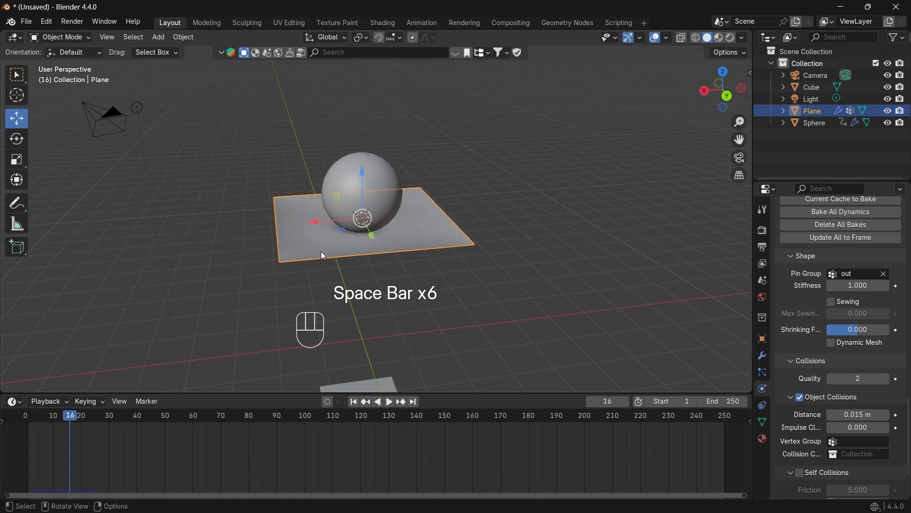
key("space")
key("space")
scroll(494, 192, "up", 2)
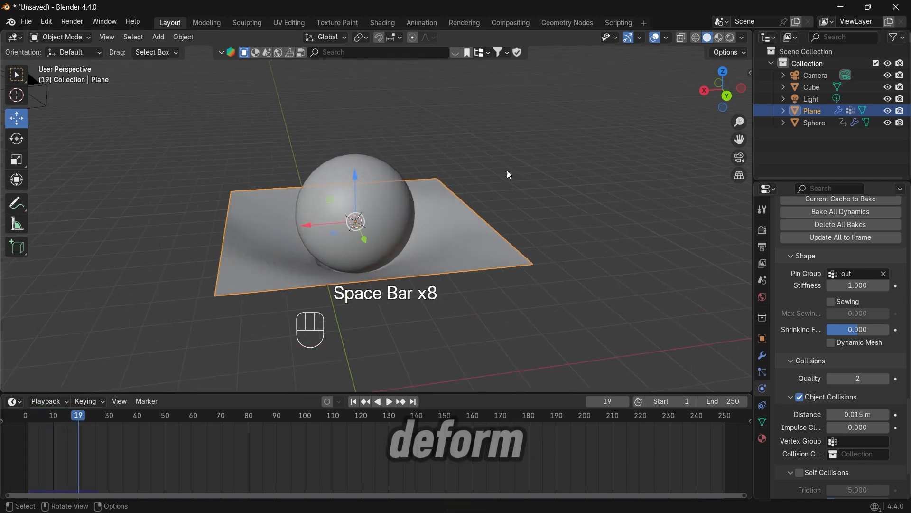
- View the pinned cloth from a low side angle and replay the impact in short bursts to examine how far the sphere sinks in
mouse_move(746, 87)
left_mouse_down()
mouse_move(738, 48)
mouse_move(743, 98)
mouse_move(742, 88)
left_mouse_up()
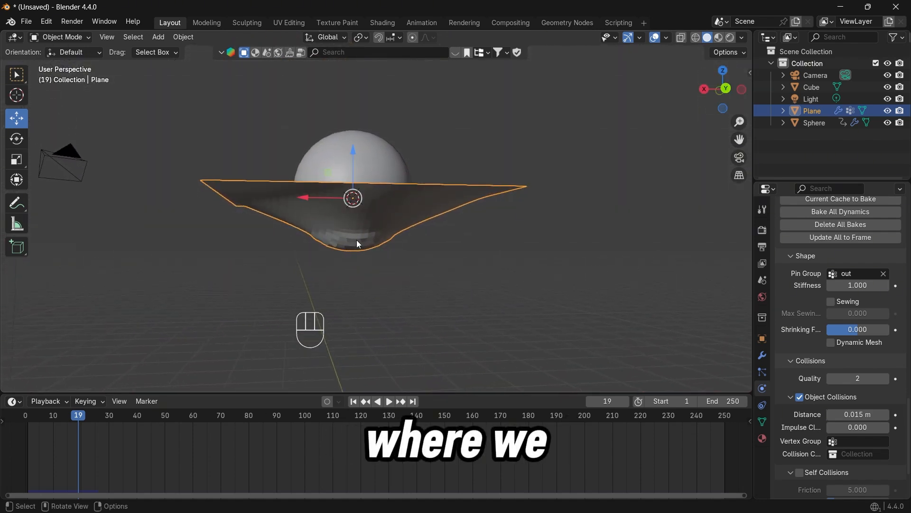
left_click(71, 418)
key("space")
key("space")
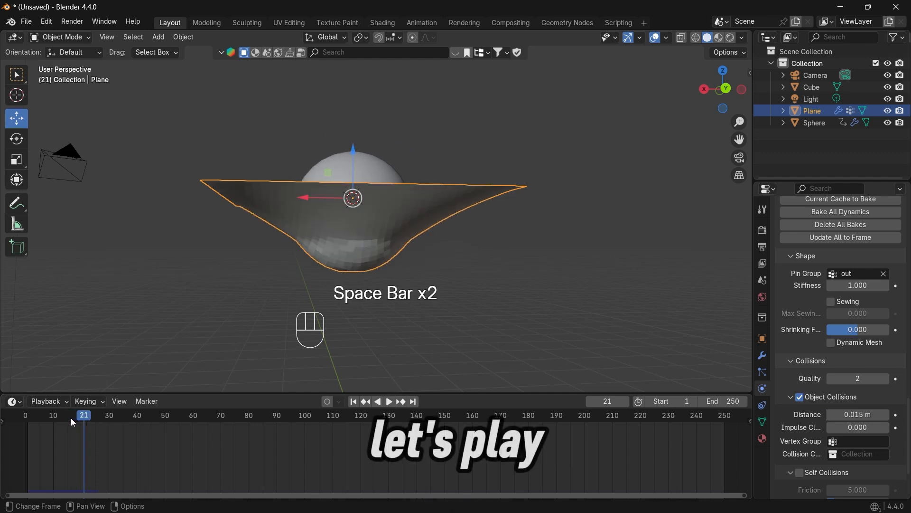
left_click_drag(80, 421, 60, 420)
key("space")
key("space")
key("space")
key("space")
key("space")
key("space")
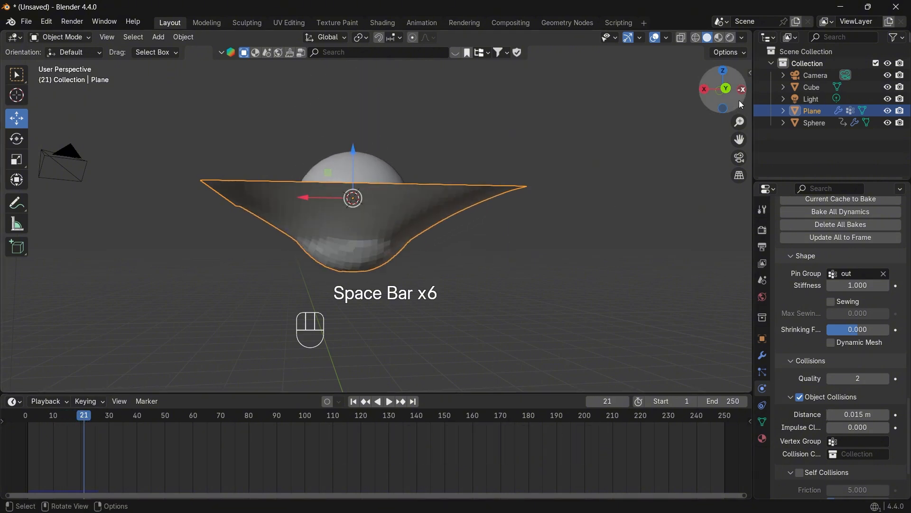
- Go to frame 20 and apply the plane's Cloth modifier as a shape key
left_click_drag(739, 102, 759, 70)
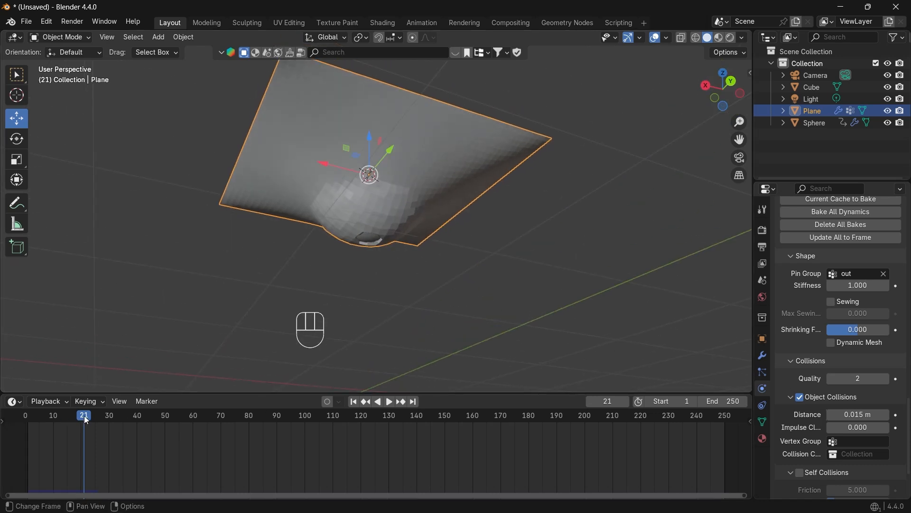
left_click_drag(86, 419, 85, 420)
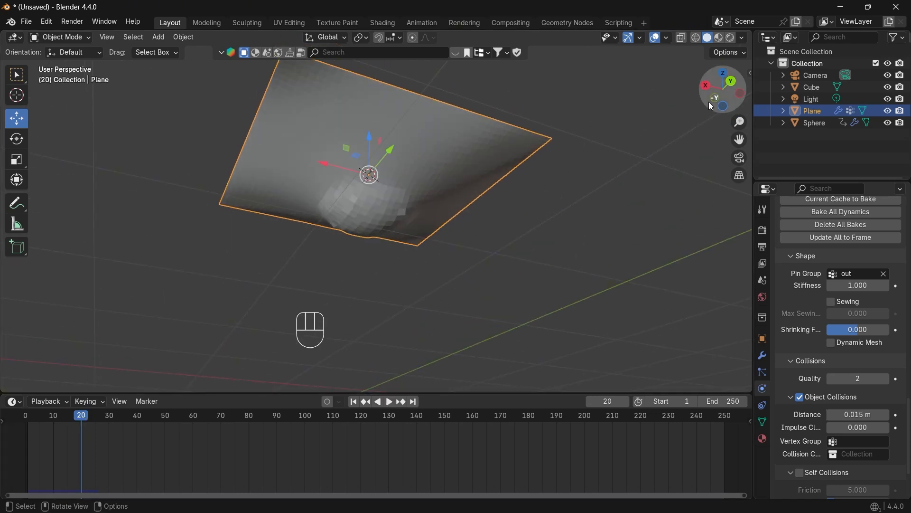
mouse_move(711, 106)
left_mouse_down()
mouse_move(84, 159)
mouse_move(71, 138)
mouse_move(91, 124)
mouse_move(19, 109)
mouse_move(29, 119)
mouse_move(698, 110)
left_mouse_up()
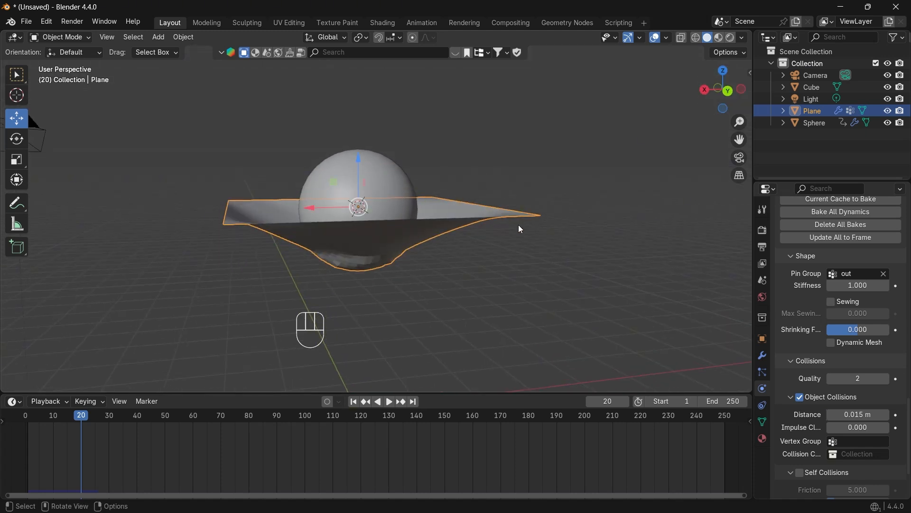
left_click(762, 356)
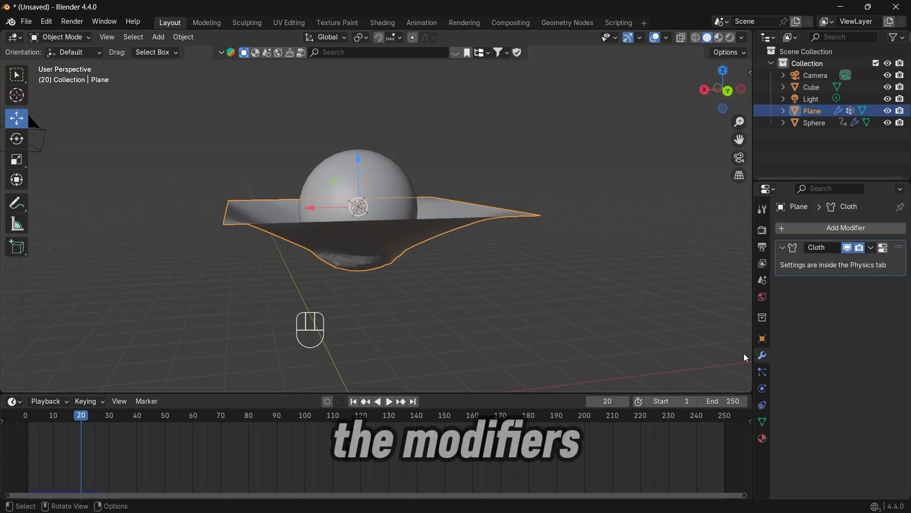
left_click(875, 249)
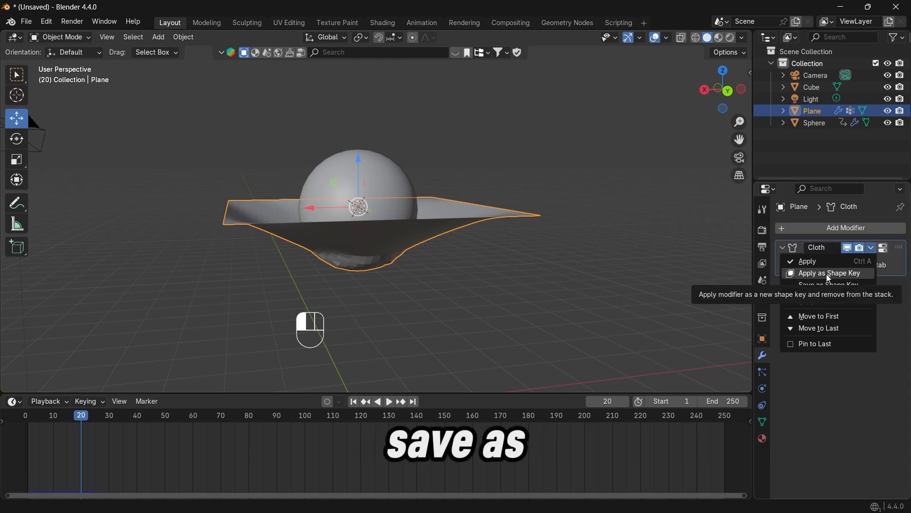
left_click(827, 275)
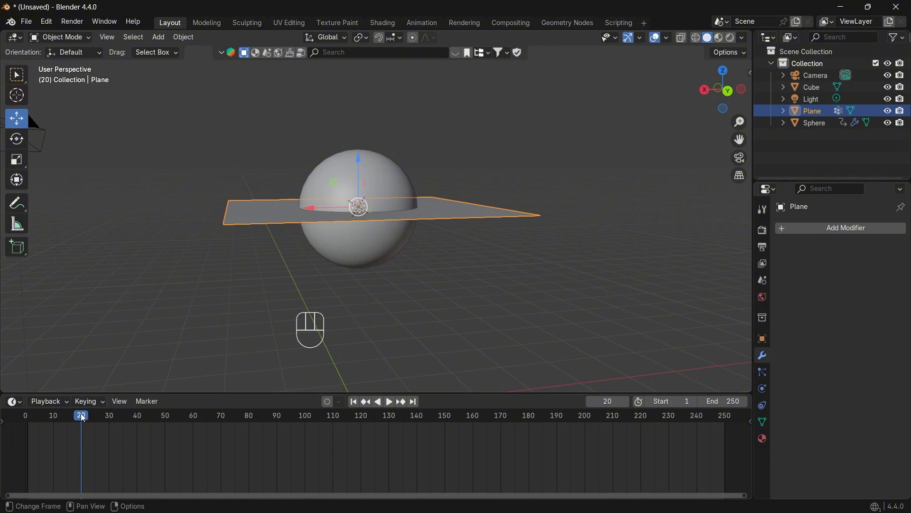
- Set the plane's Cloth shape key value to 1.000 and keyframe it at frame 20
left_click_drag(83, 417, 56, 417)
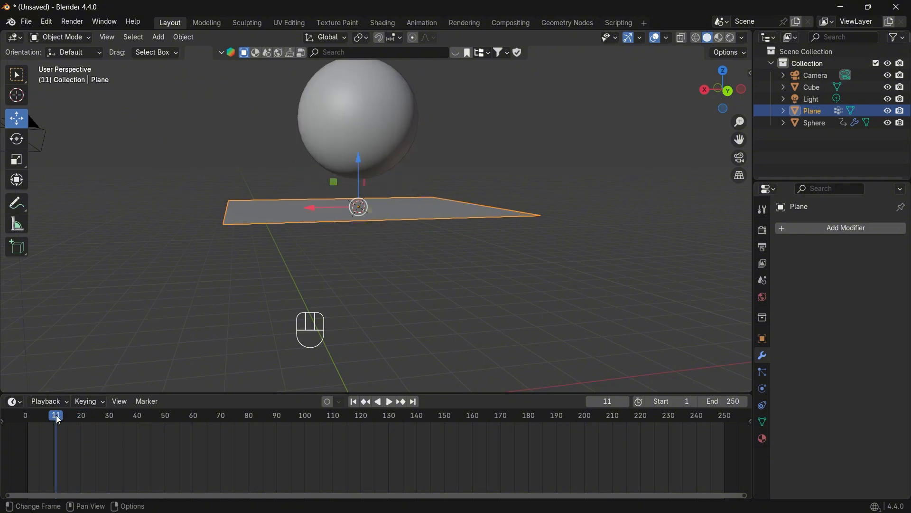
left_click(761, 414)
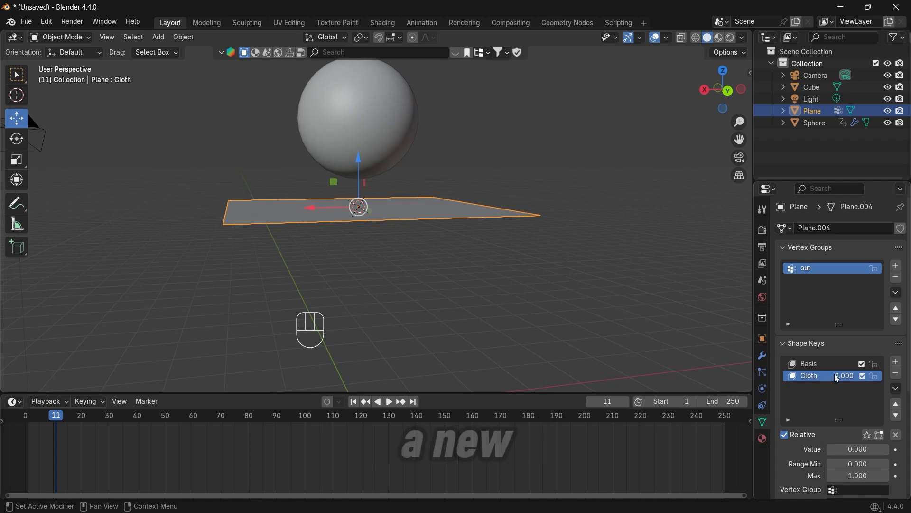
scroll(819, 391, "down", 2)
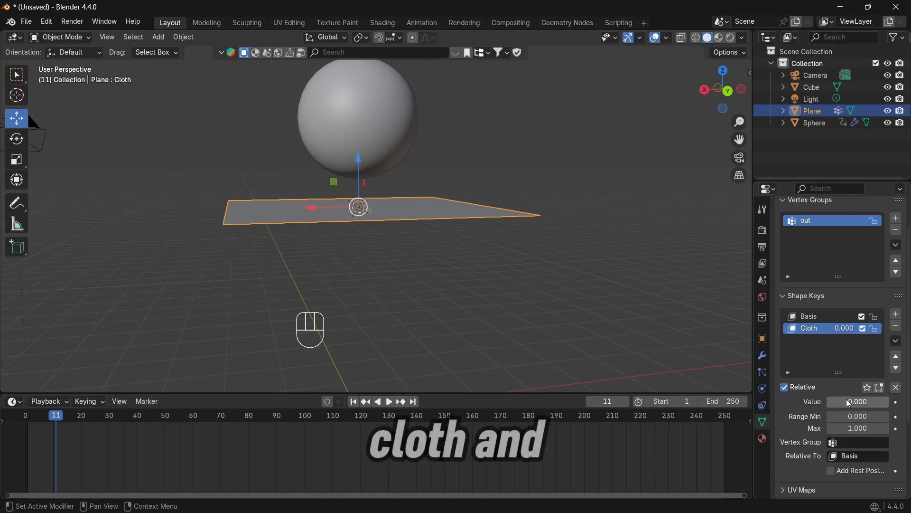
left_click_drag(849, 403, 886, 403)
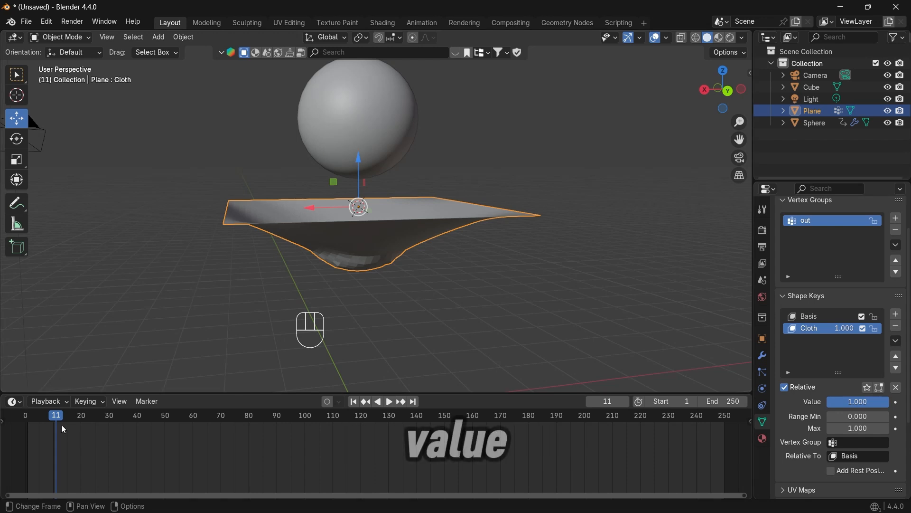
left_click_drag(55, 417, 82, 419)
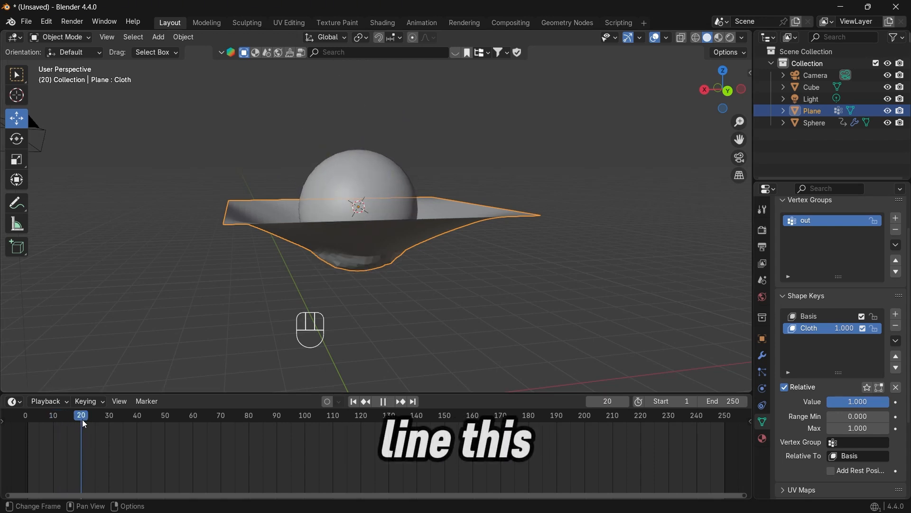
key("Right")
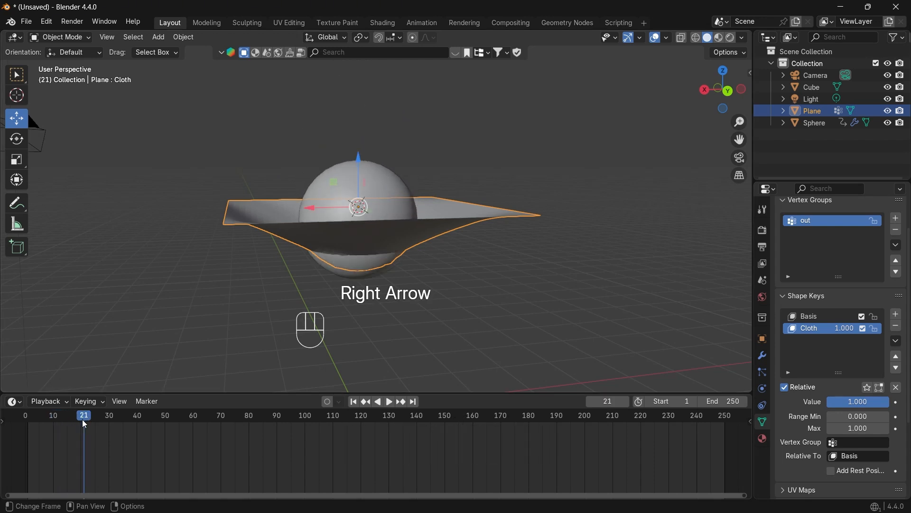
key("Left")
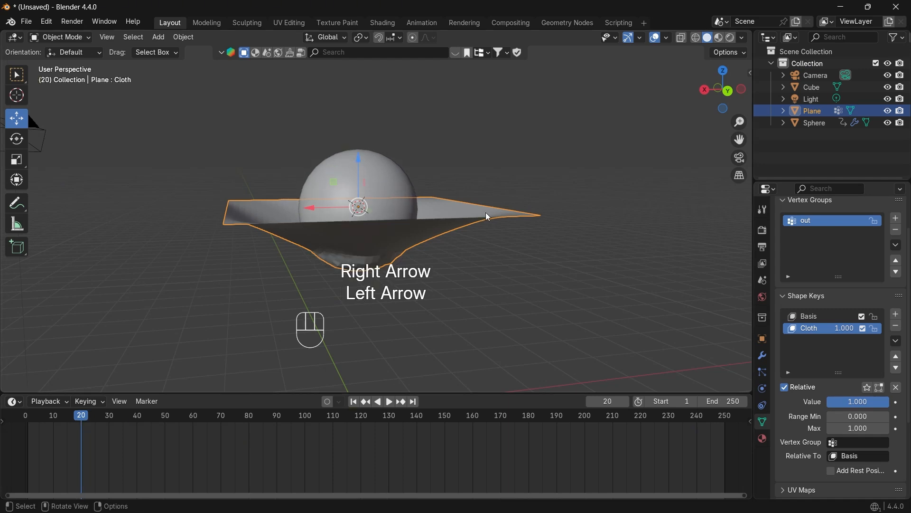
left_click(897, 403)
- Set the Cloth shape key value to 0.000 at frame 13 and keyframe it
left_click_drag(83, 422, 62, 428)
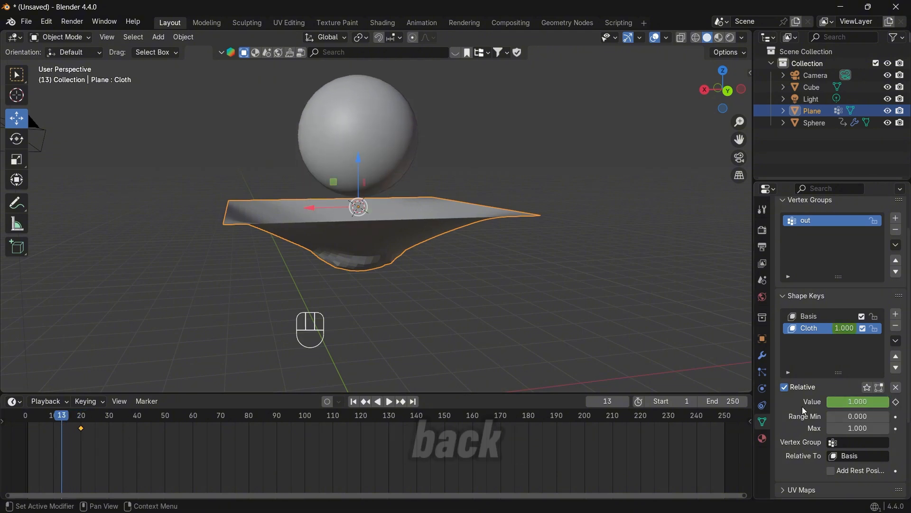
left_click_drag(854, 405, 829, 405)
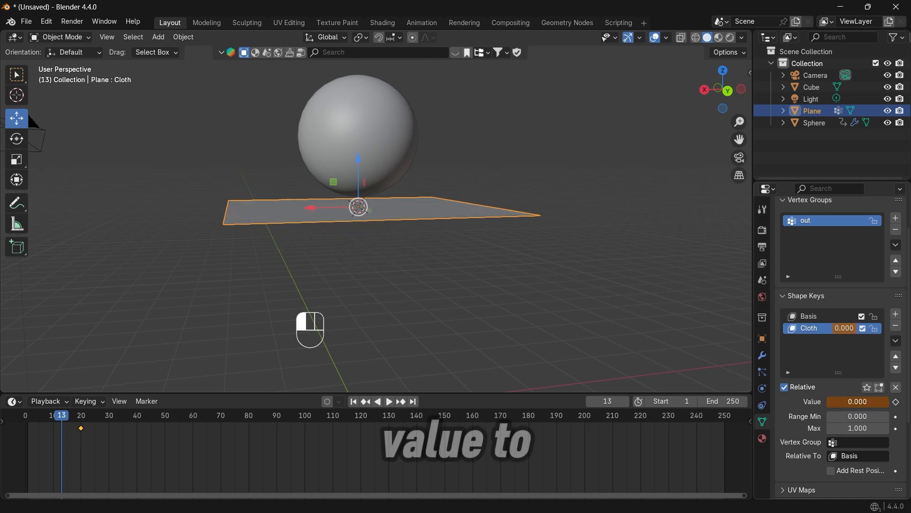
left_click(896, 402)
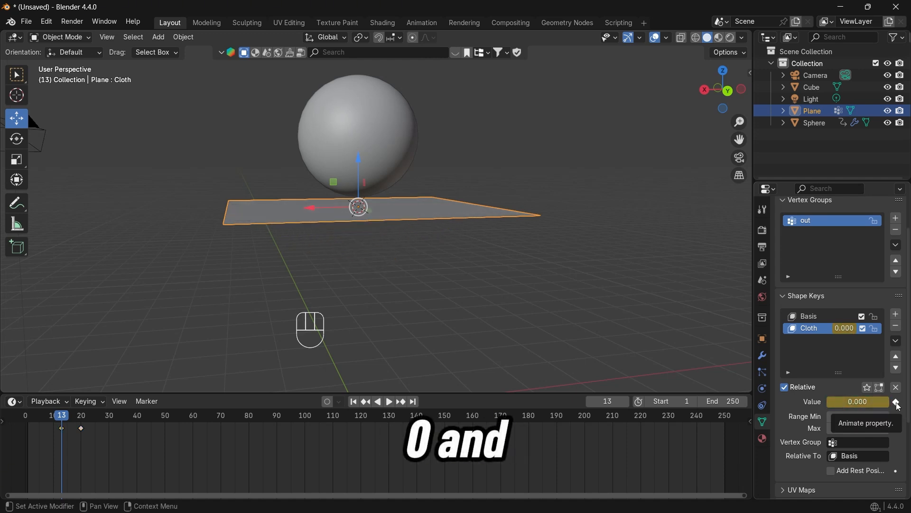
- Replay the shape key animation around the impact and shift the zero-value Cloth keyframe to about frame 14
mouse_move(64, 421)
left_mouse_down()
mouse_move(53, 421)
mouse_move(73, 424)
mouse_move(56, 424)
left_mouse_up()
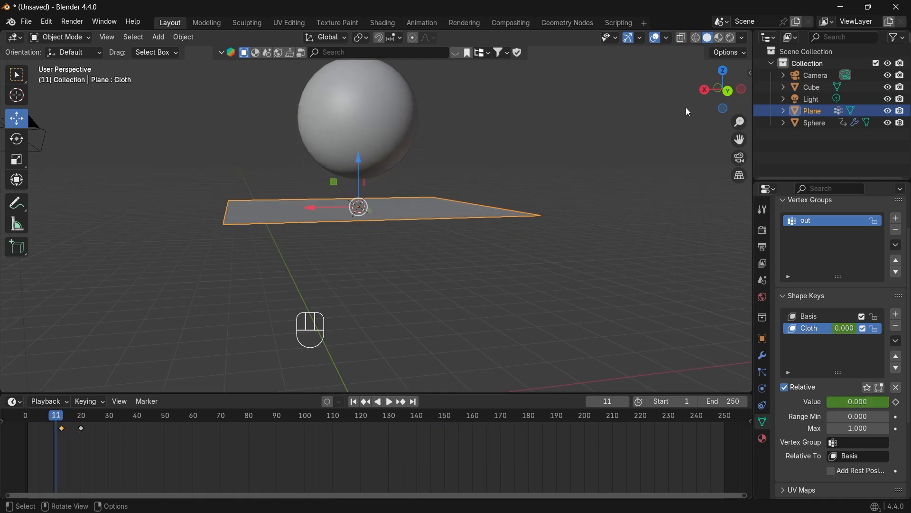
left_click_drag(723, 90, 636, 151)
key("space")
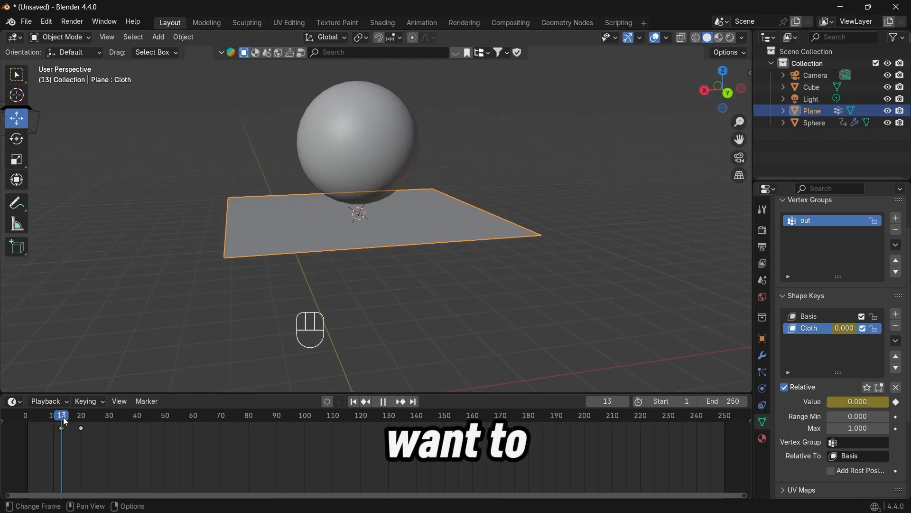
left_click_drag(67, 420, 42, 425)
key("space")
key("space")
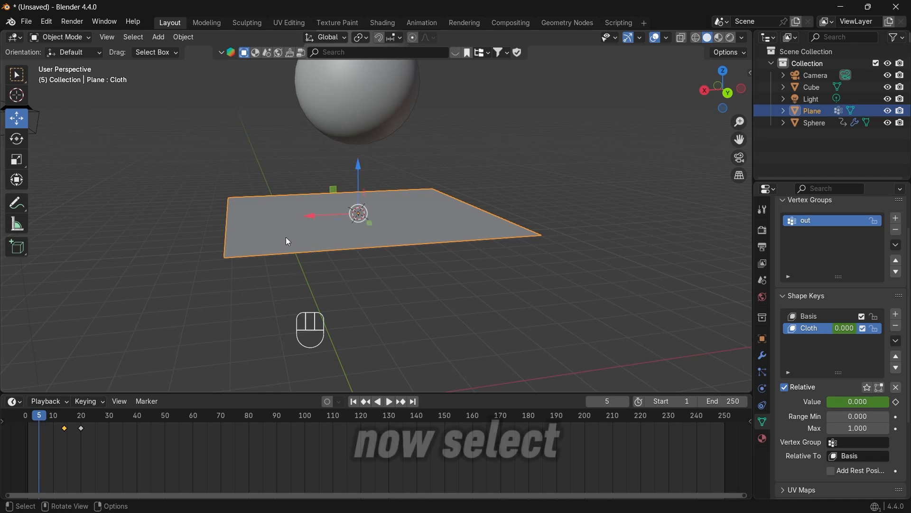
- Make Basis the active shape key, enter Edit Mode on the plane and deselect its whole mesh
left_click(819, 319)
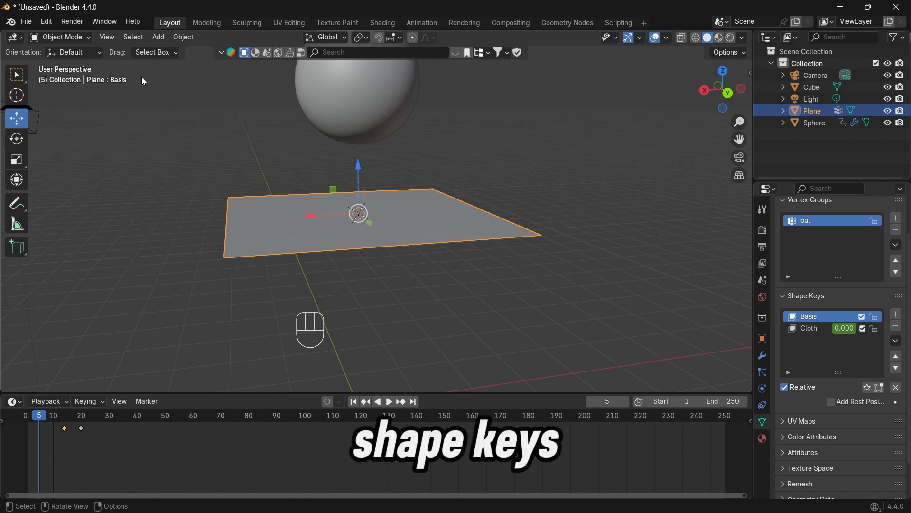
left_click(79, 38)
left_click(59, 37)
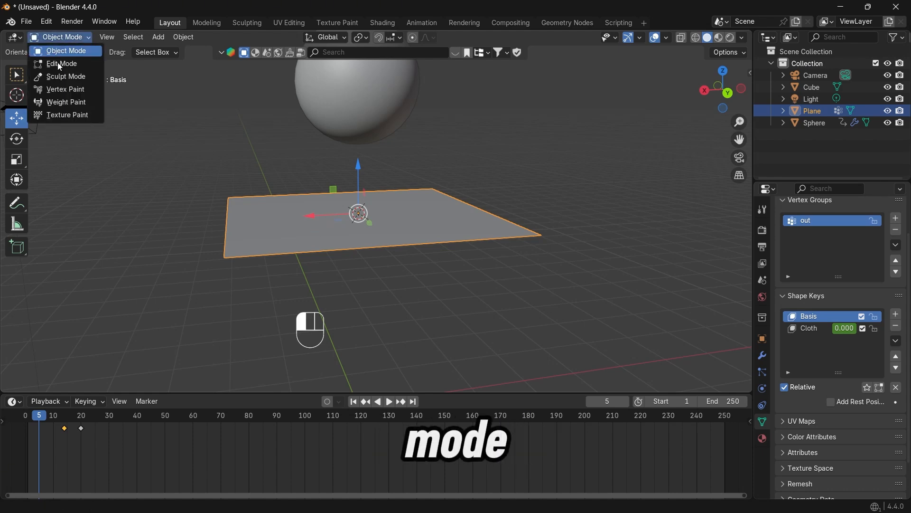
left_click(62, 64)
left_click_drag(733, 113, 604, 210)
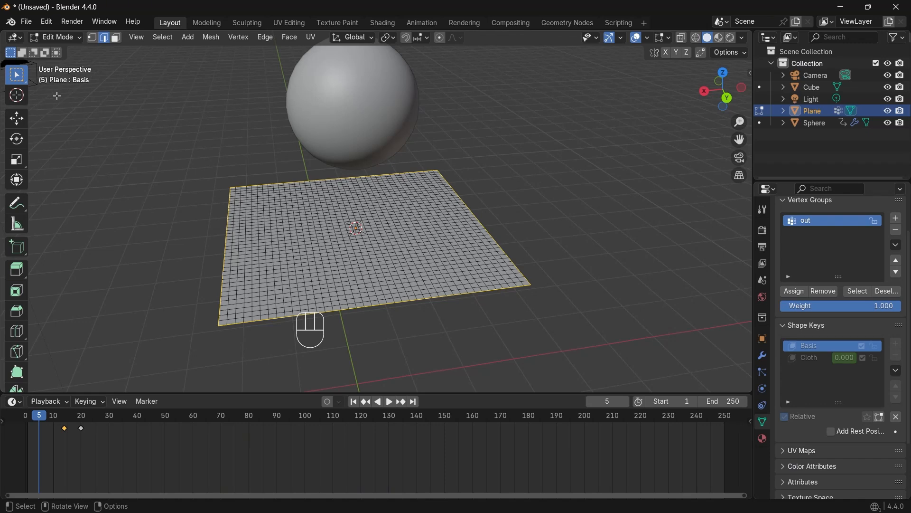
left_click(205, 147)
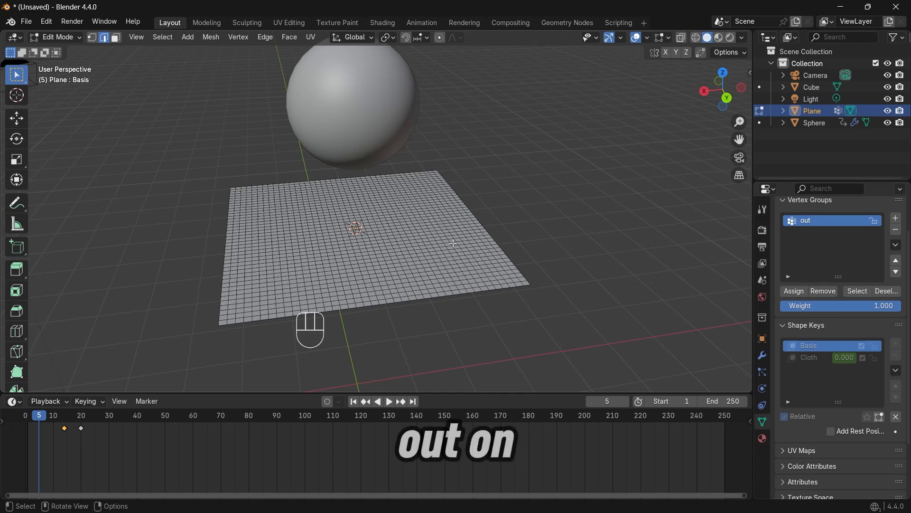
- Add a second vertex group to the plane and name it "mid"
left_click(896, 218)
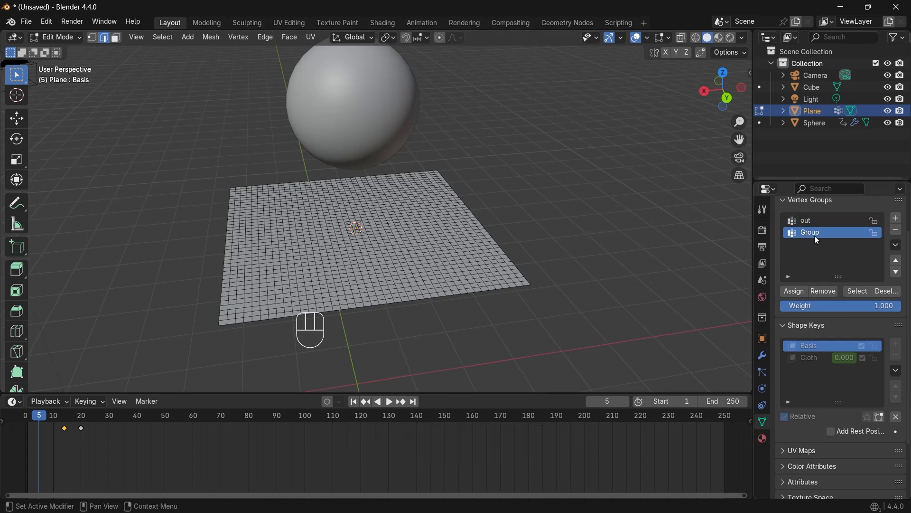
type("id")
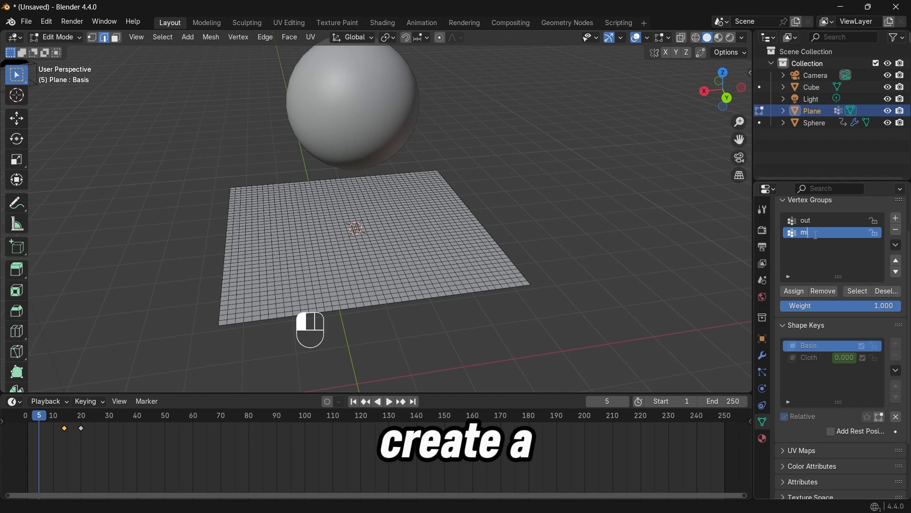
left_click(816, 265)
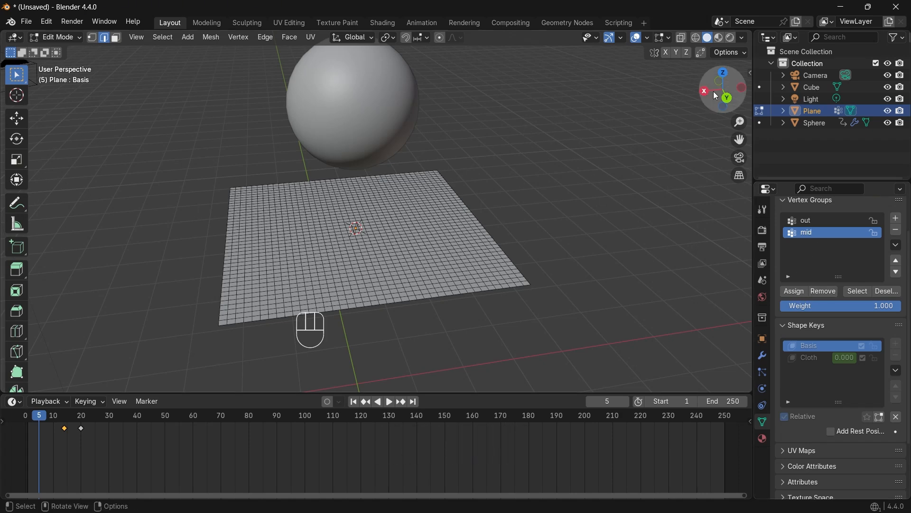
- Cut an irregular diagonal tear line across the middle of the plane with the Knife tool, stopping short of the outer edges
left_click_drag(717, 97, 718, 113)
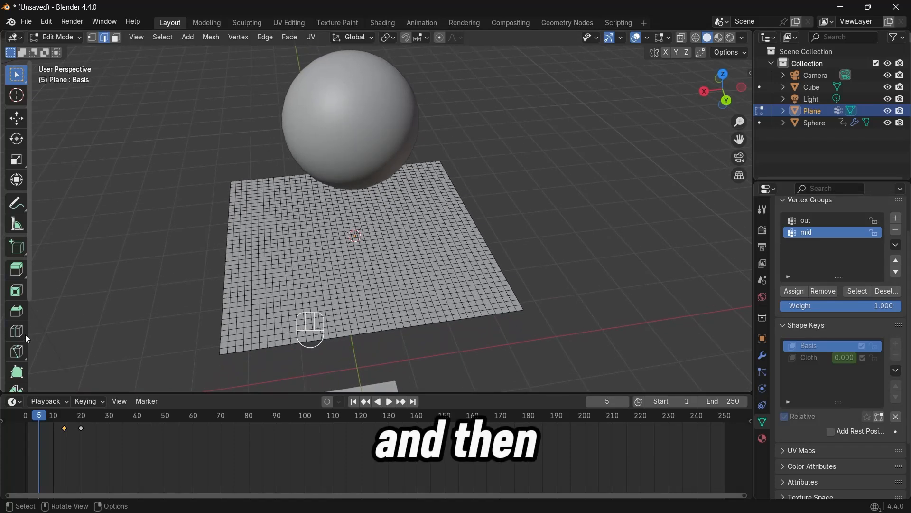
left_click(18, 351)
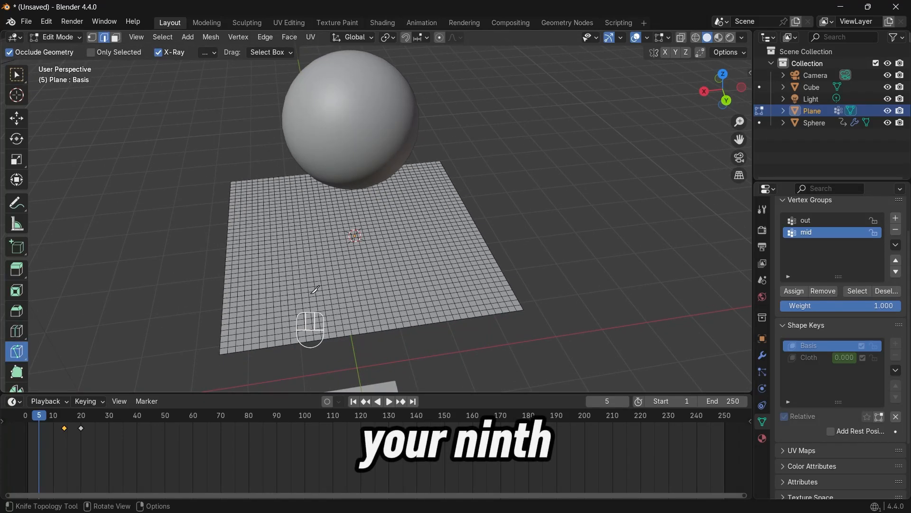
left_click(270, 313)
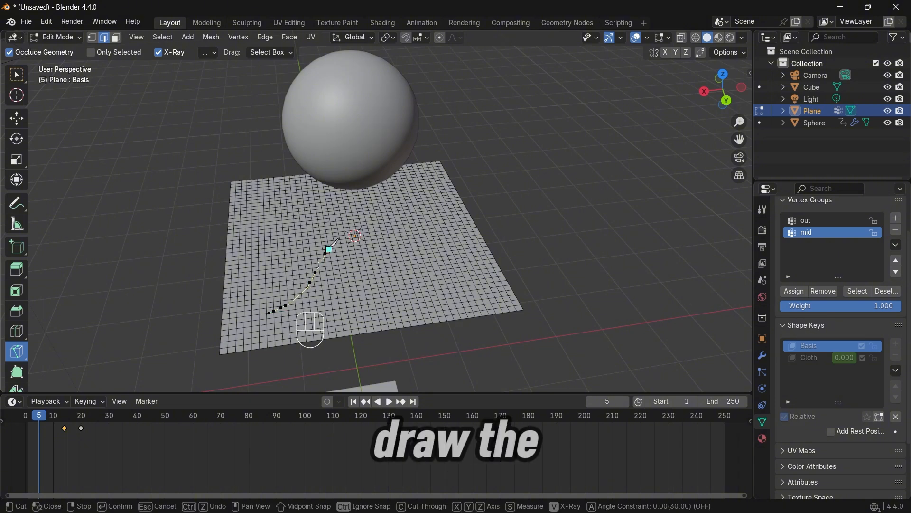
left_click(413, 189)
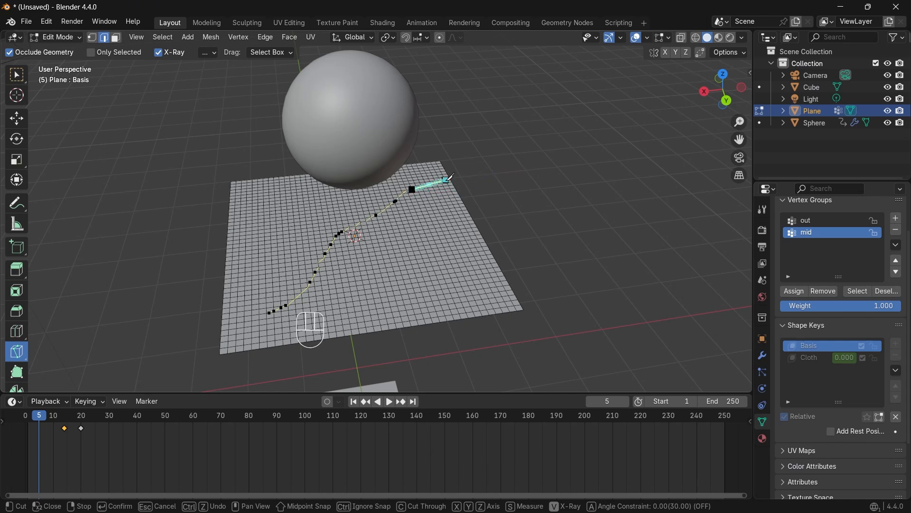
key("Return")
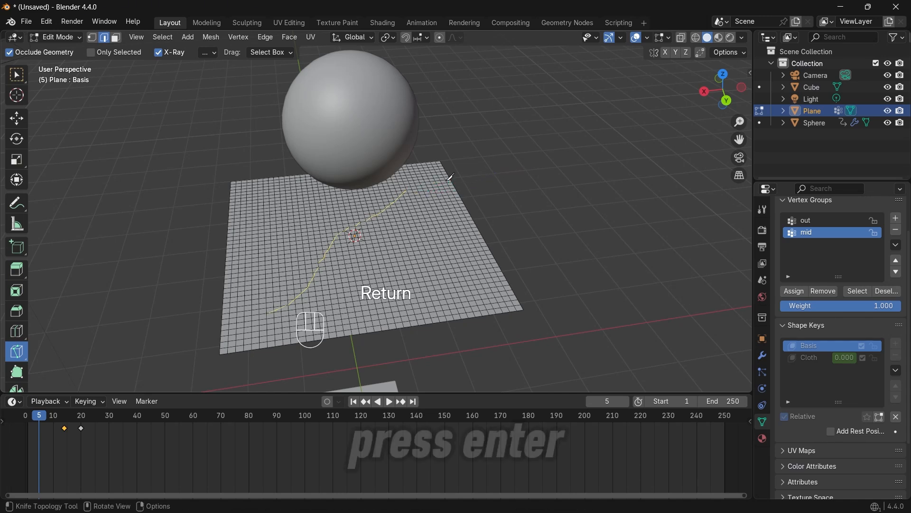
- Rip the mesh vertices along the diagonal tear line just cut across the plane
left_click(241, 41)
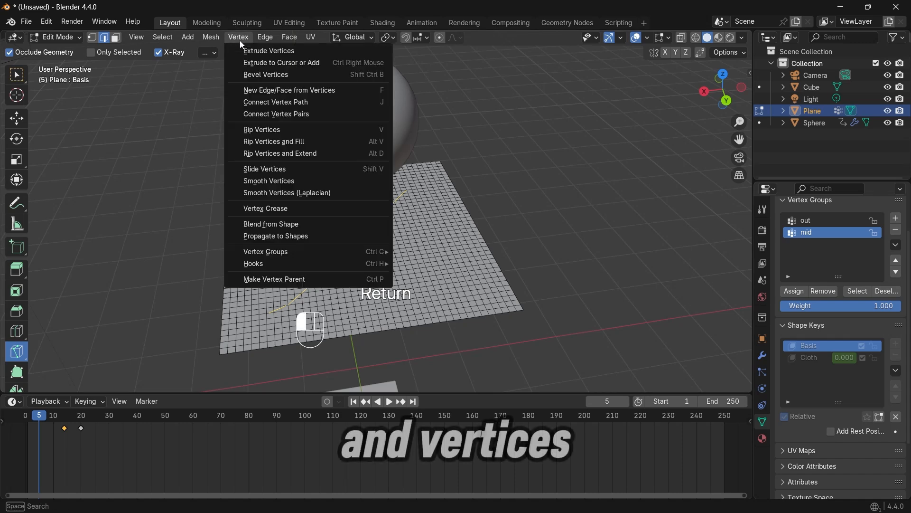
left_click(263, 129)
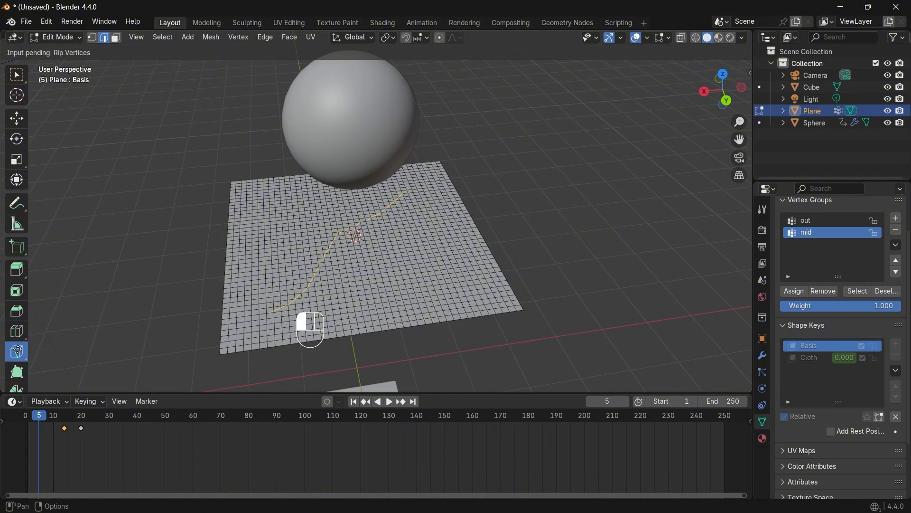
left_click(17, 351)
- Cut a second irregular line crossing the first near the plane's centre with the Knife tool and rip its vertices in place
left_click(269, 206)
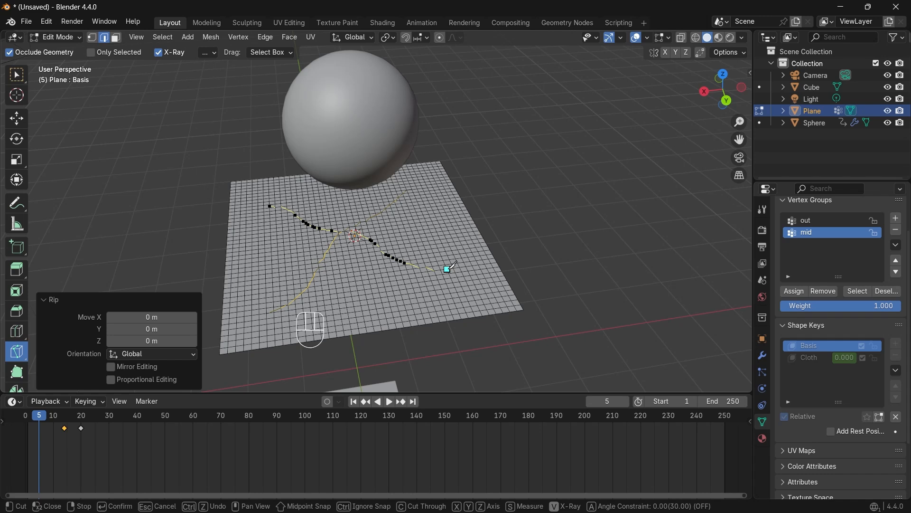
key("Return")
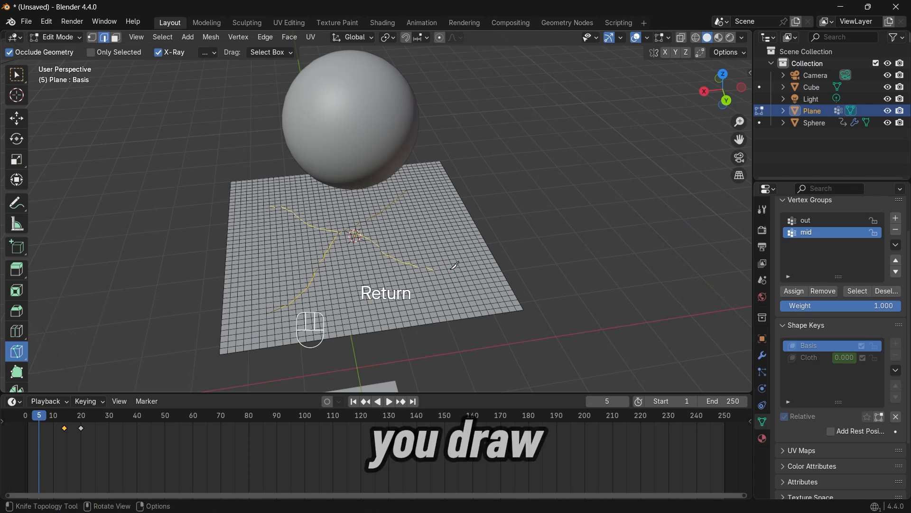
key("v")
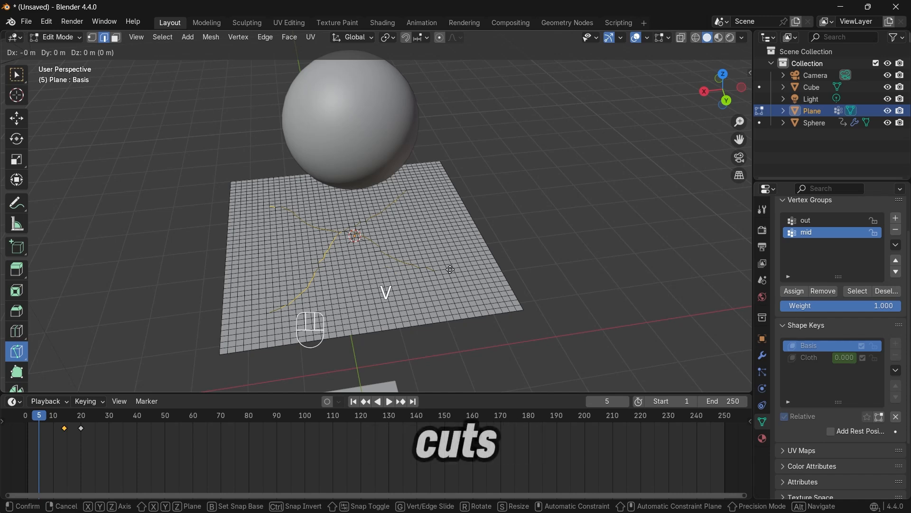
left_click(450, 269)
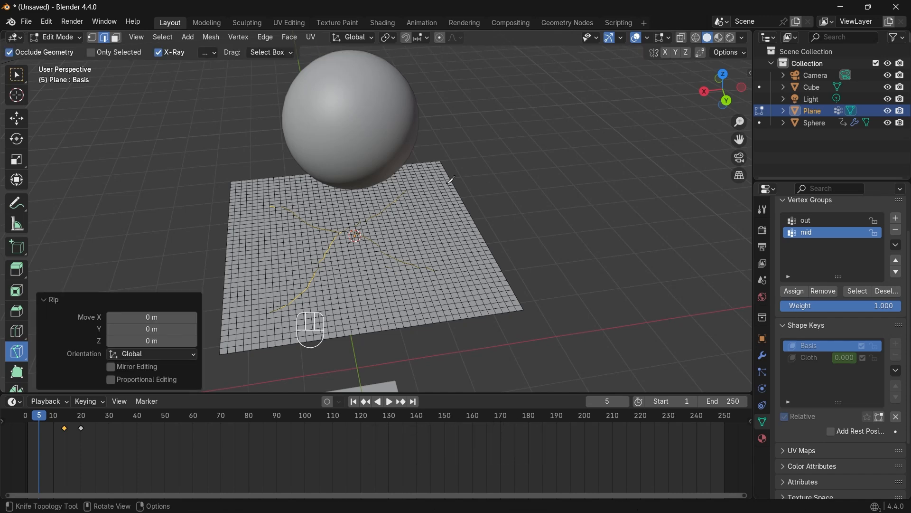
- Cut a third curved line across the plane's centre between the two existing tears and rip its vertices without moving them
left_click(270, 258)
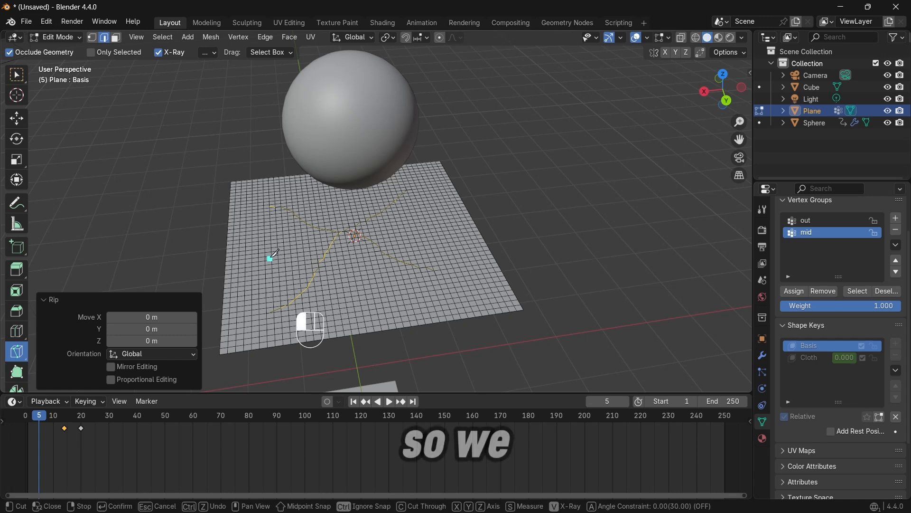
left_click_drag(340, 241, 421, 222)
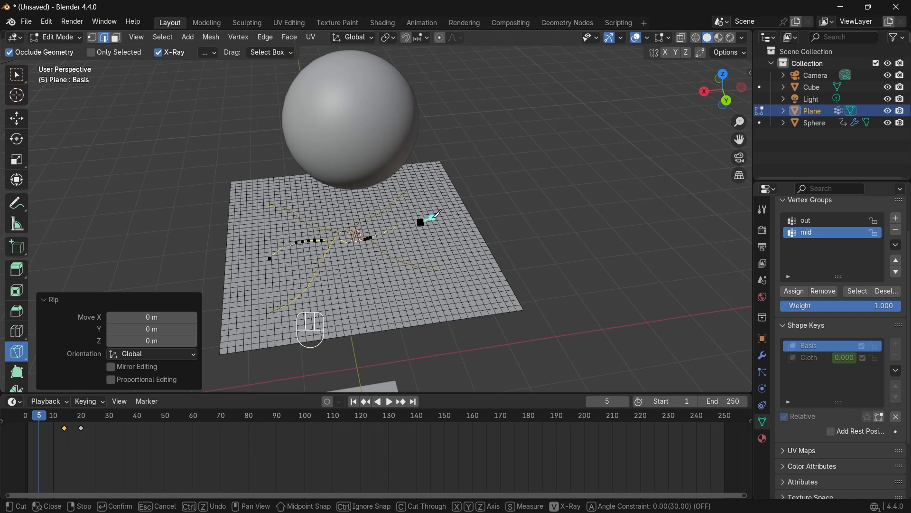
key("Return")
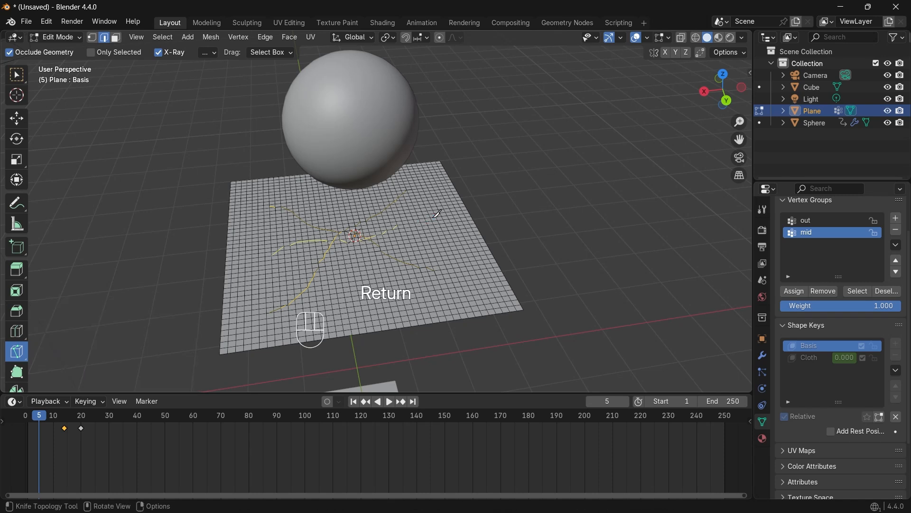
key("v")
right_click(468, 191)
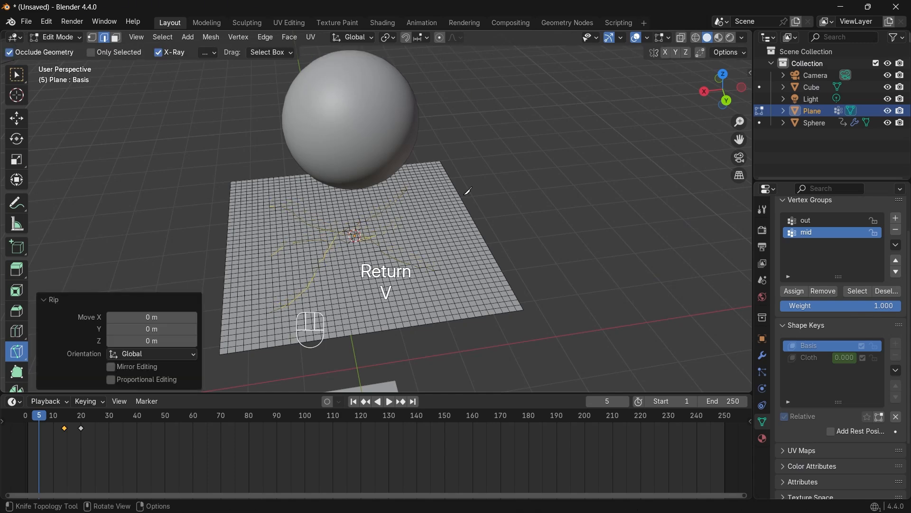
- Cut a nearly straight fourth line through the plane's centre, crossing the other tears, and rip its vertices
scroll(332, 226, "up", 3)
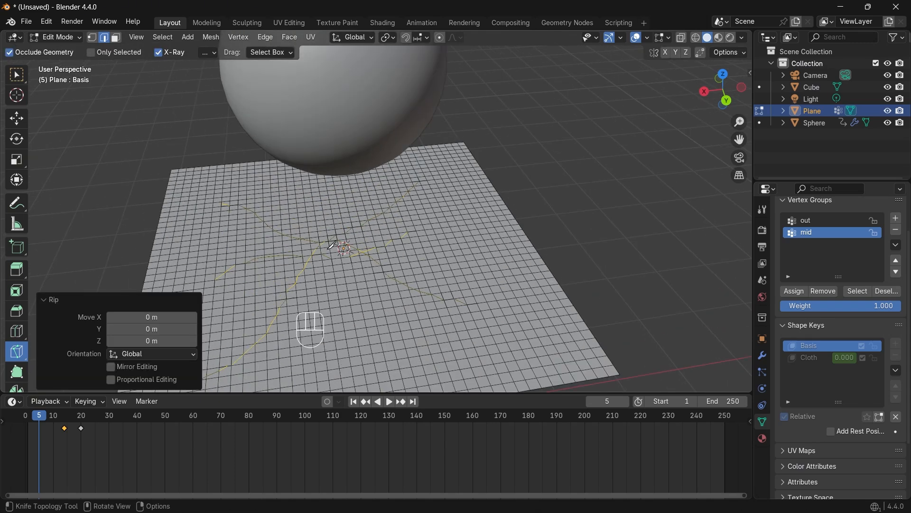
left_click(290, 196)
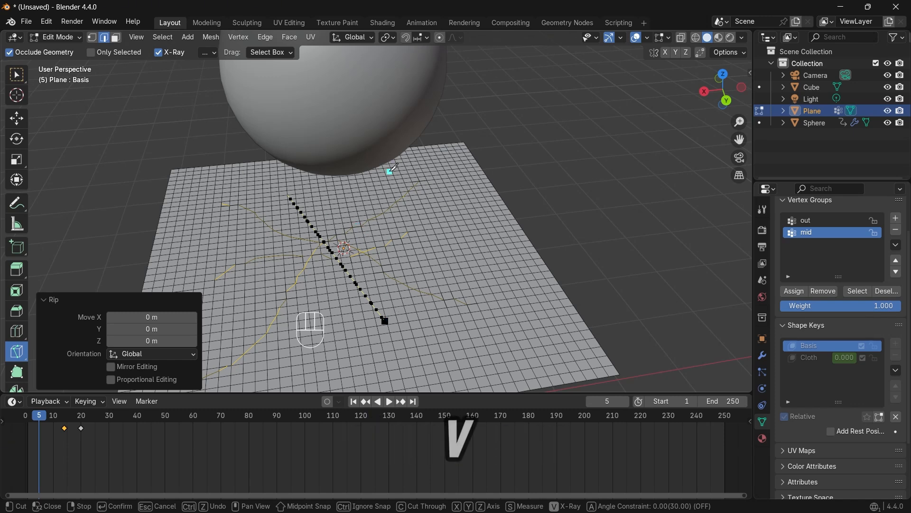
key("Return")
left_click(241, 39)
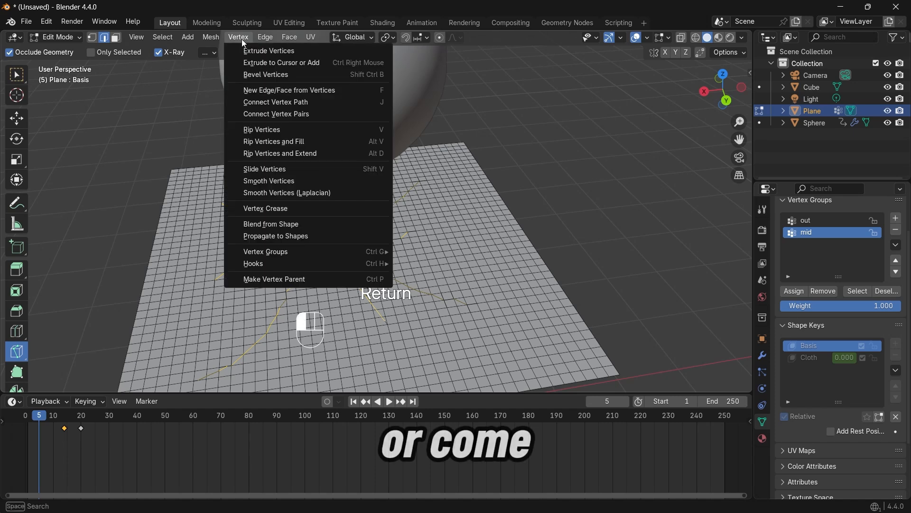
left_click(266, 129)
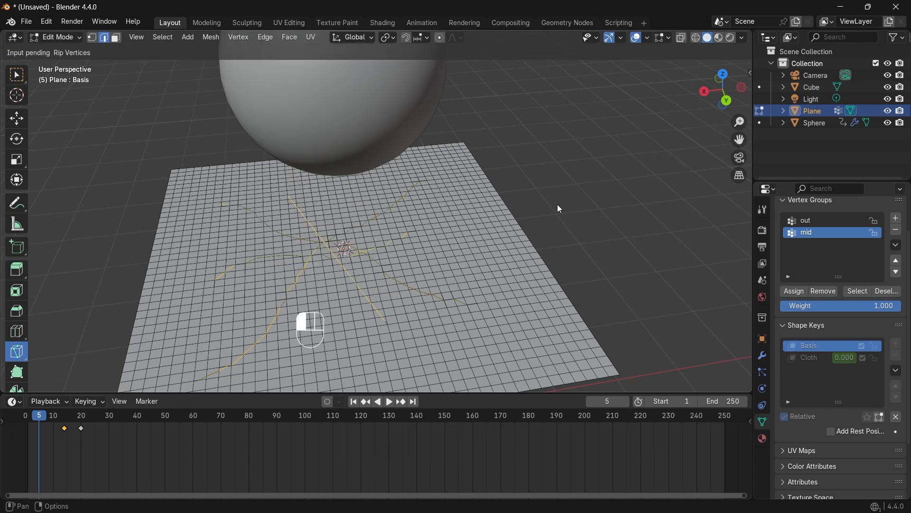
left_click(225, 128)
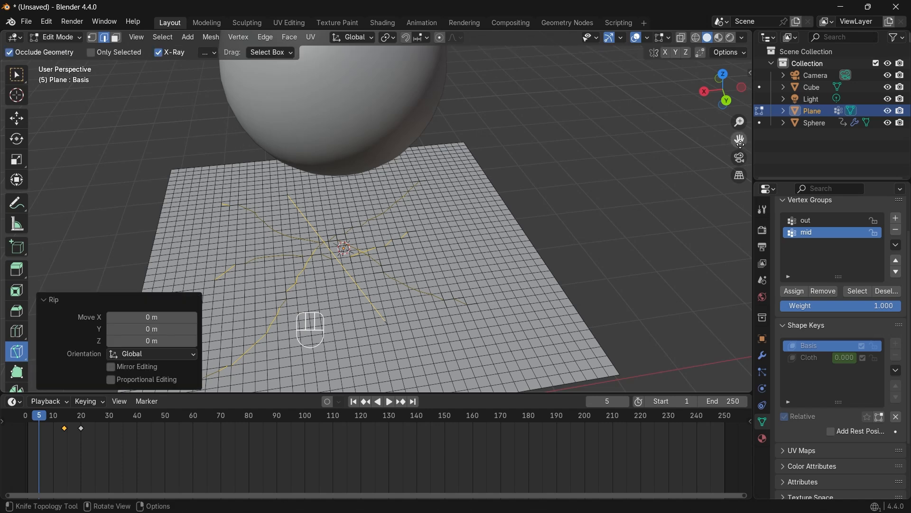
- Cut a short separate tear near the plane's outer edge, away from the central cuts, and rip its vertices in place
left_click_drag(739, 139, 714, 110)
scroll(706, 146, "down", 1)
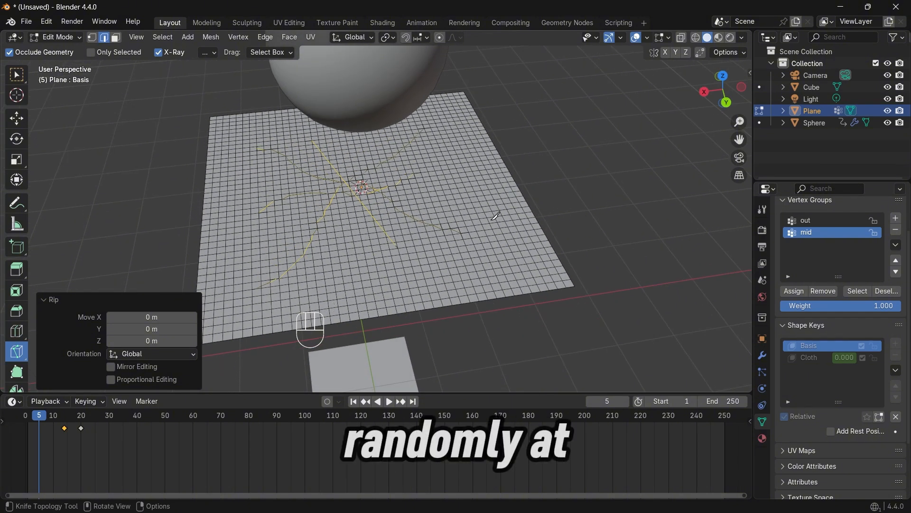
left_click(463, 165)
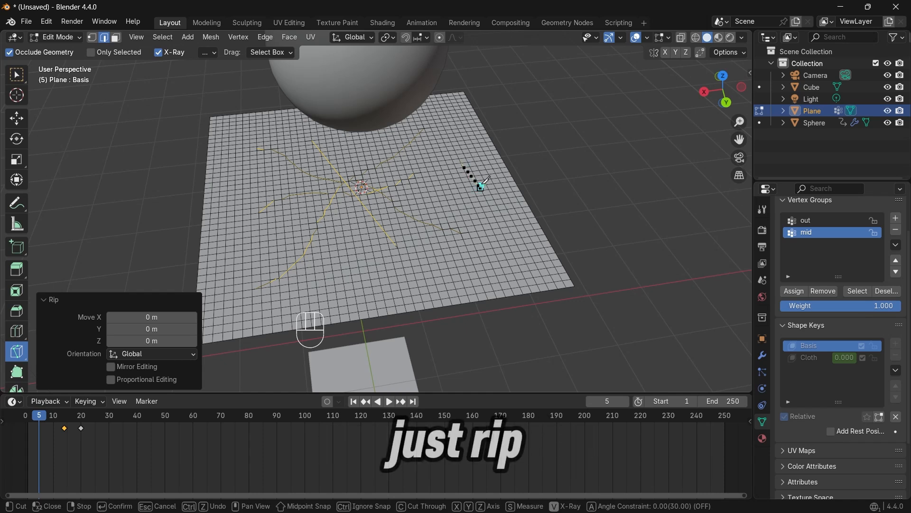
key("Return")
key("v")
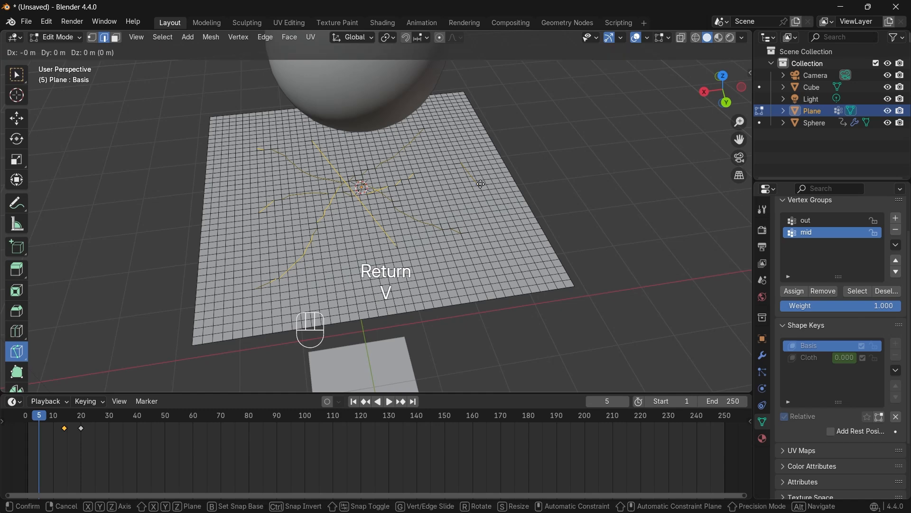
right_click(489, 176)
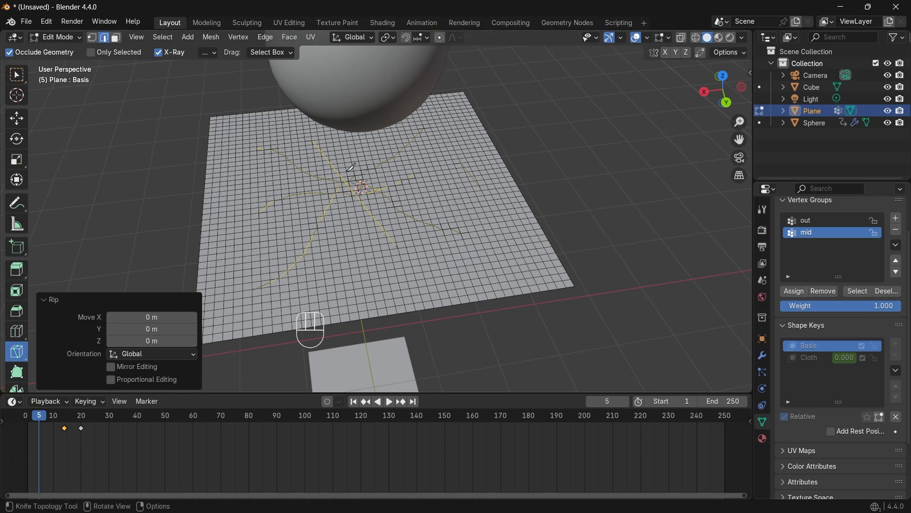
- Return to Object Mode and replay the animation from its first frames to check how the torn plane reacts to the sphere's impact
left_click(63, 38)
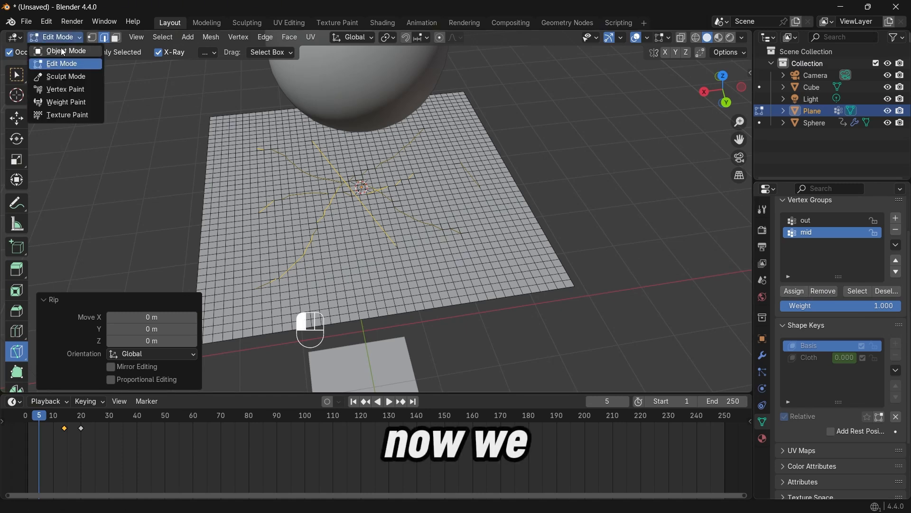
left_click(64, 51)
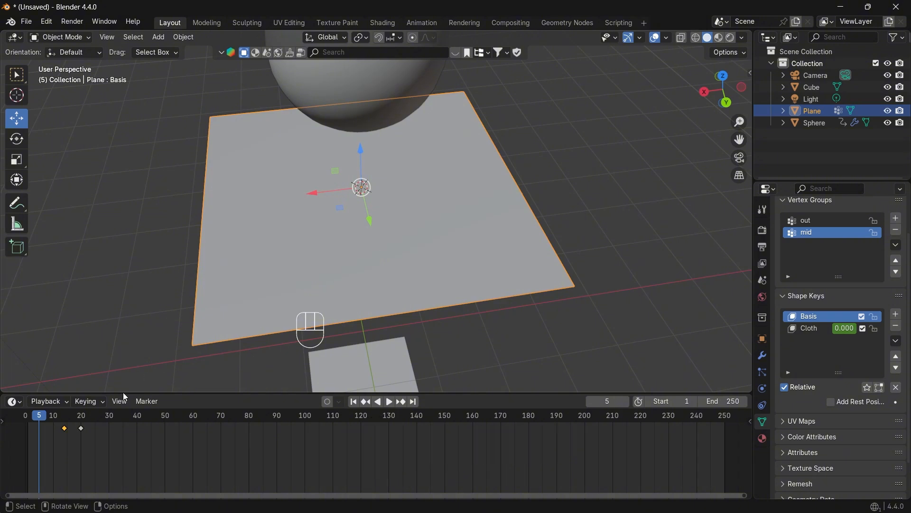
left_click(36, 418)
key("space")
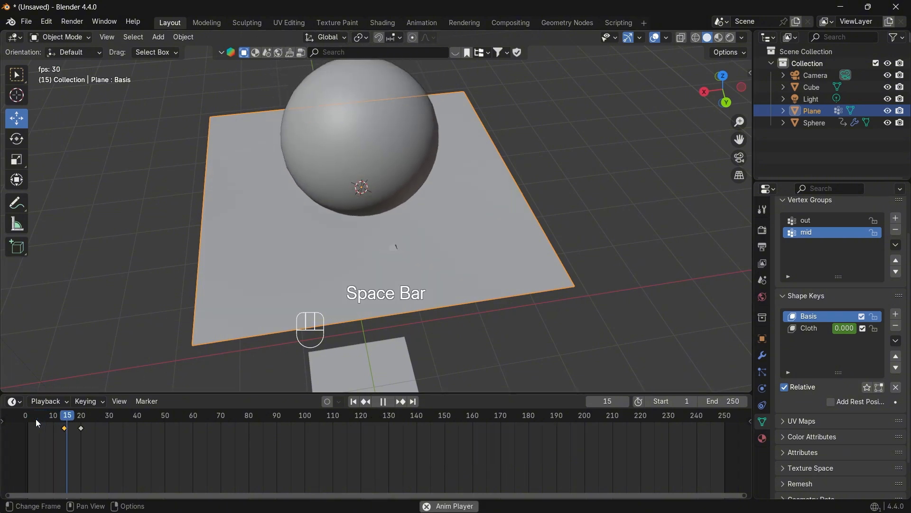
key("space")
key("space")
key("space")
left_click(30, 418)
key("space")
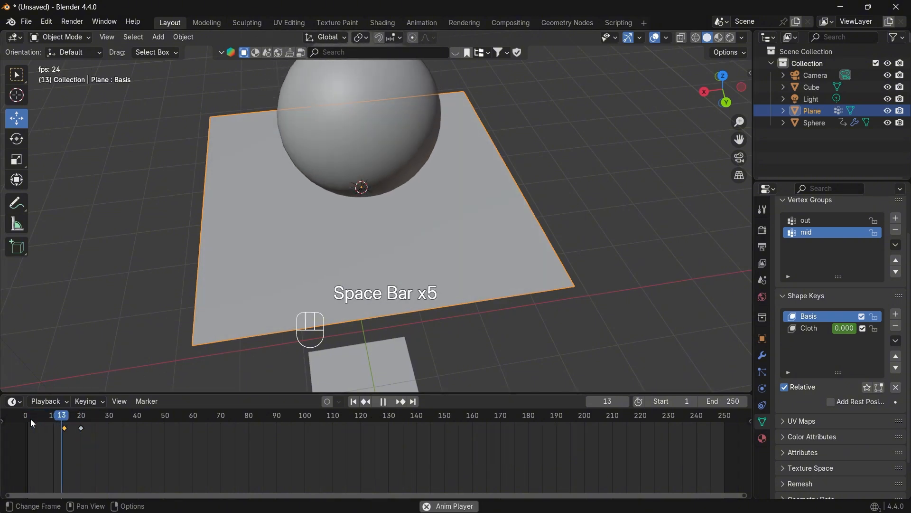
key("space")
key("space")
- Make Cloth the active shape key at frame 32 and enter Edit Mode on the deformed plane
left_click_drag(723, 89, 765, 106)
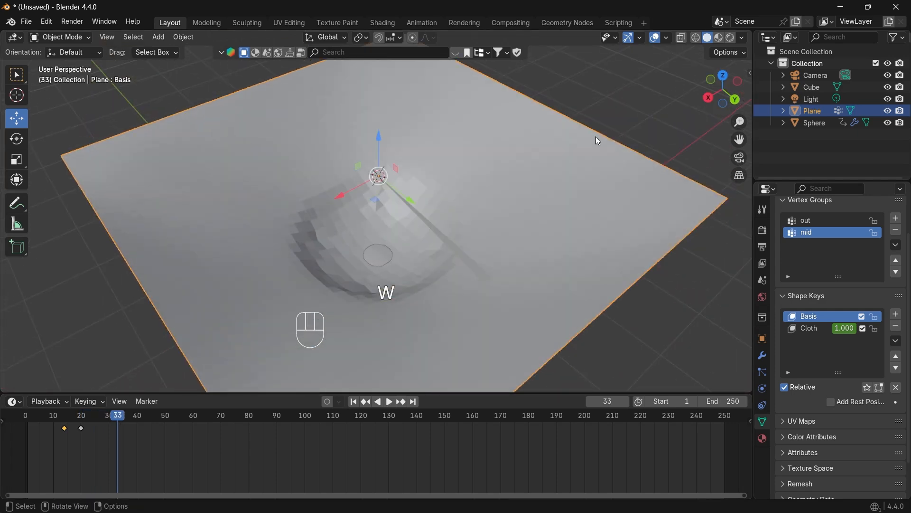
left_click(478, 200)
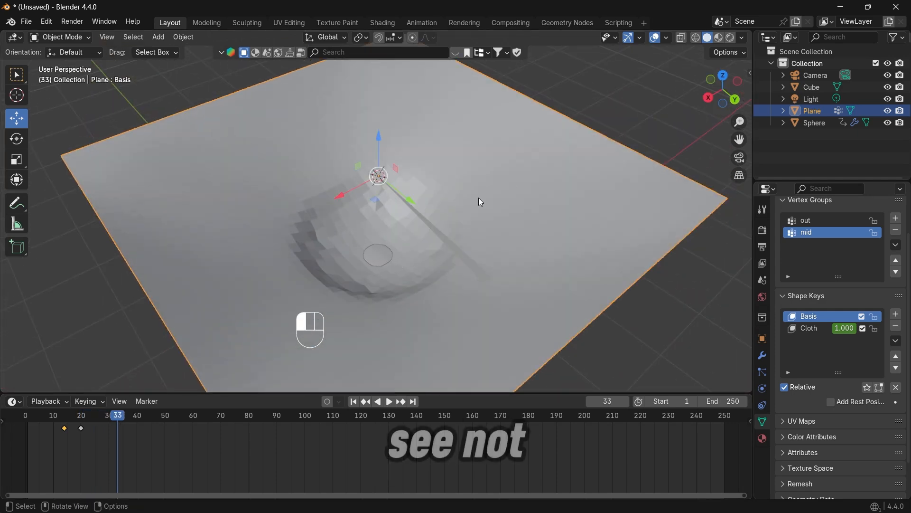
left_click_drag(723, 89, 733, 95)
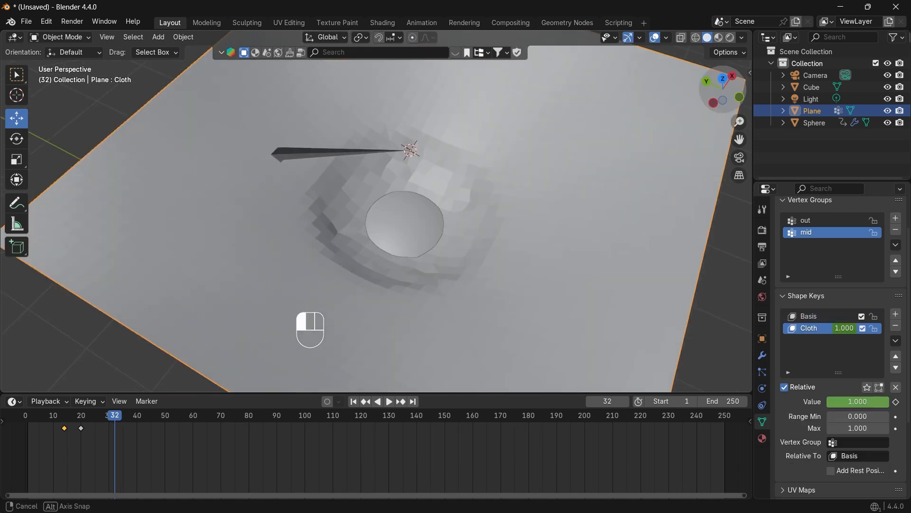
left_click_drag(722, 89, 744, 58)
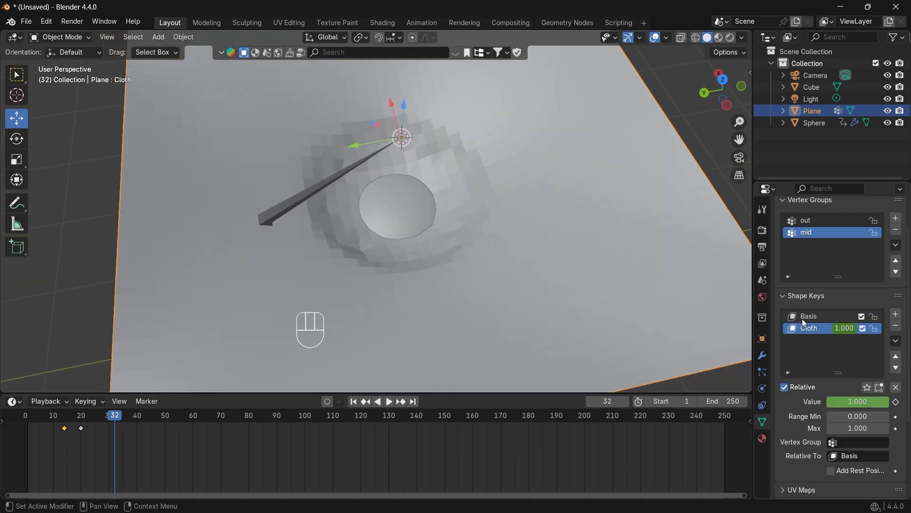
left_click(60, 37)
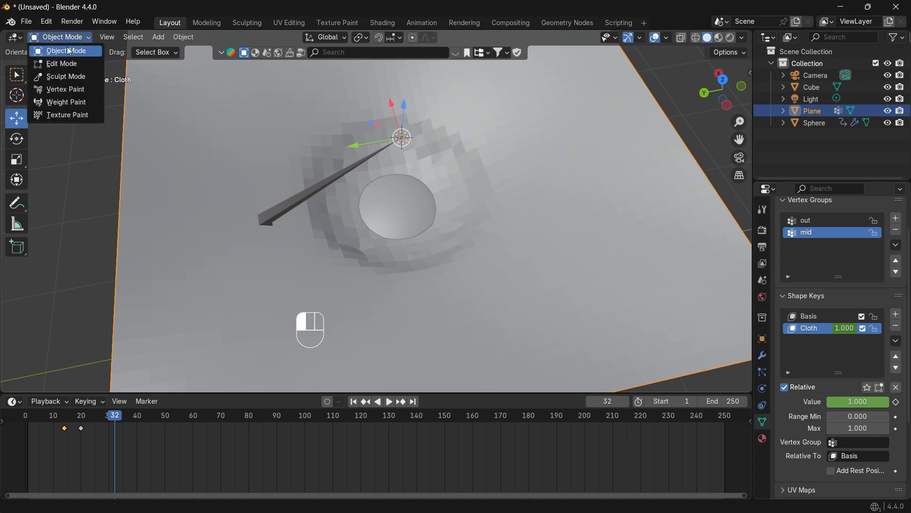
left_click(63, 67)
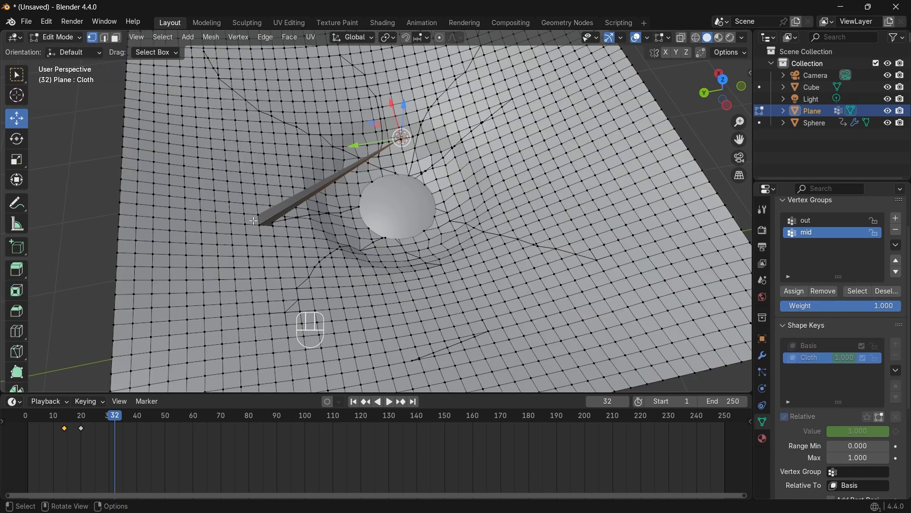
- Switch to face selection and delete the stray faces forming the long stretched spike beside the dent
scroll(254, 221, "up", 2)
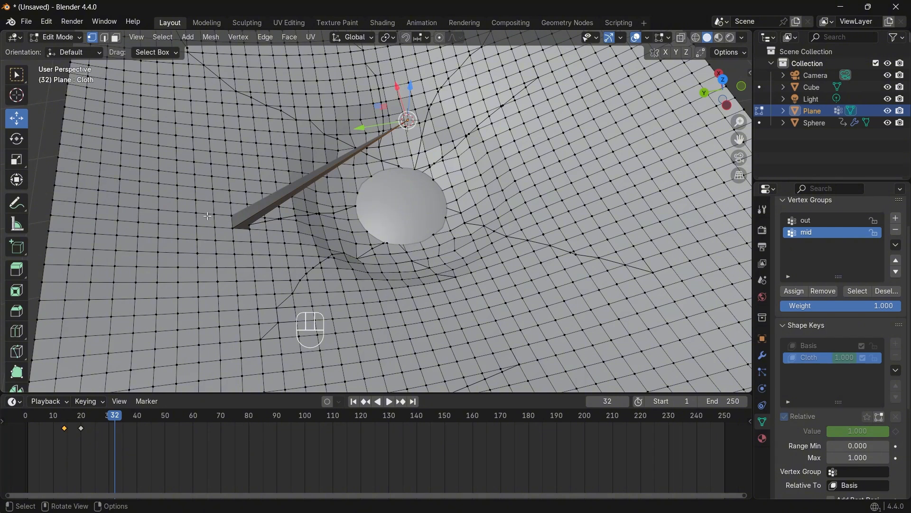
left_click(116, 37)
left_click(245, 224)
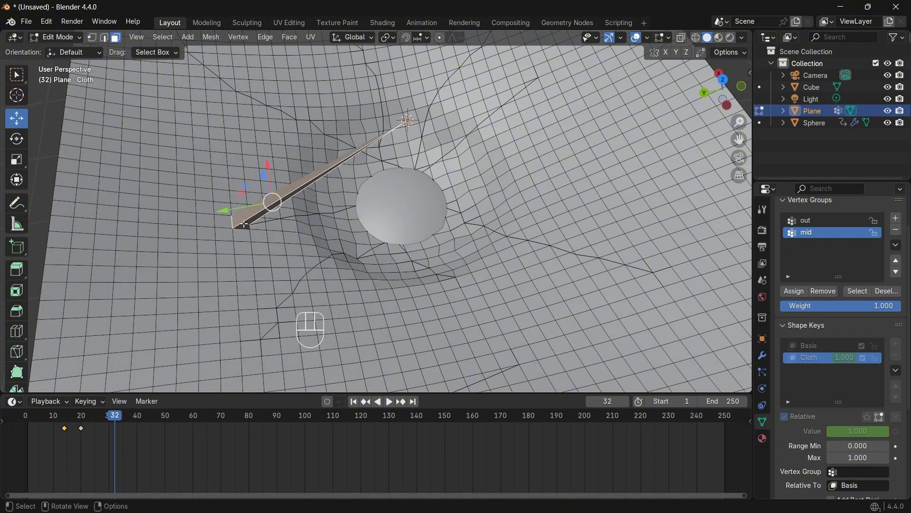
key("x")
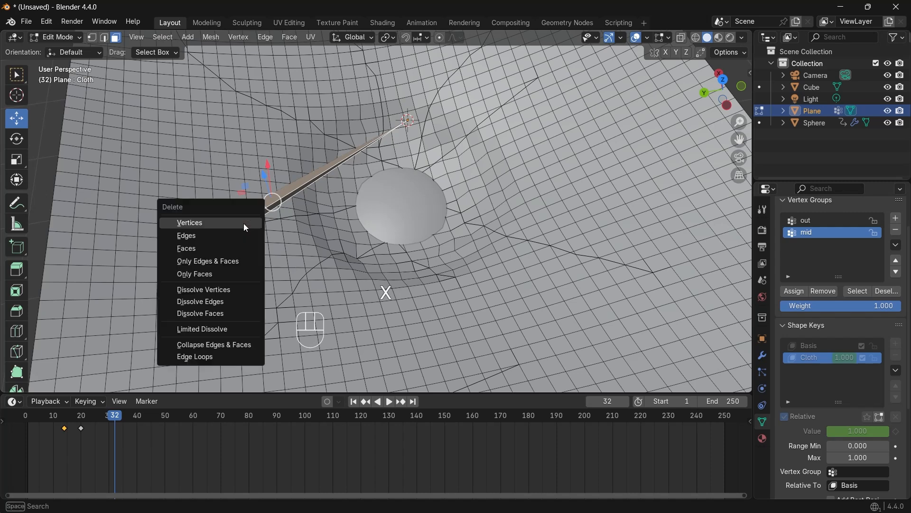
left_click(206, 246)
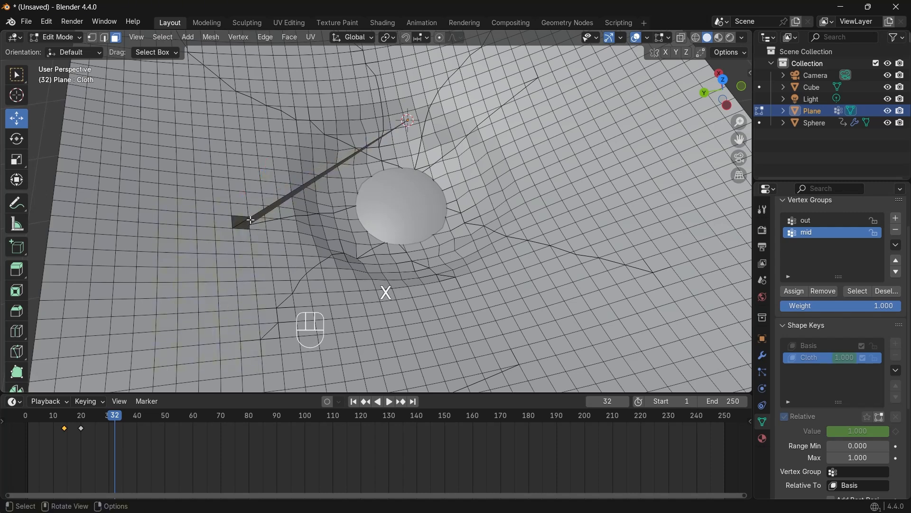
left_click(251, 226)
key("x")
left_click(249, 226)
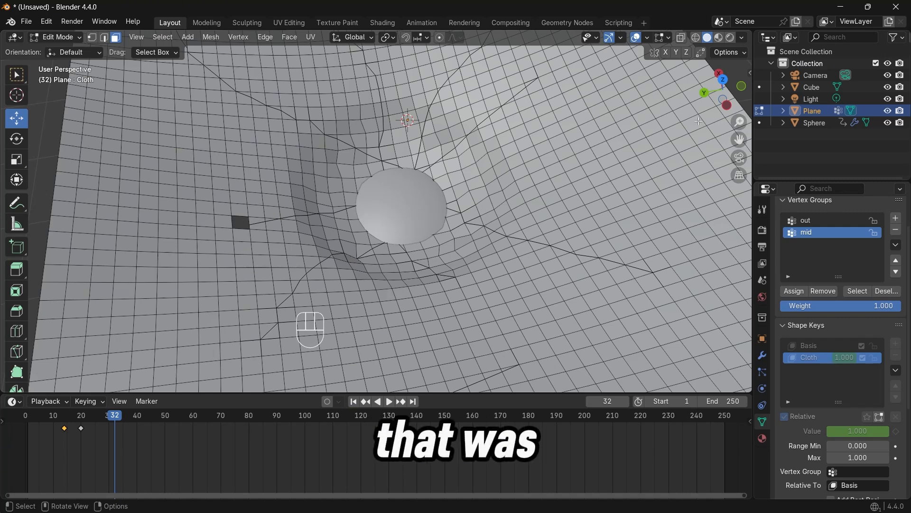
left_click_drag(738, 140, 782, 88)
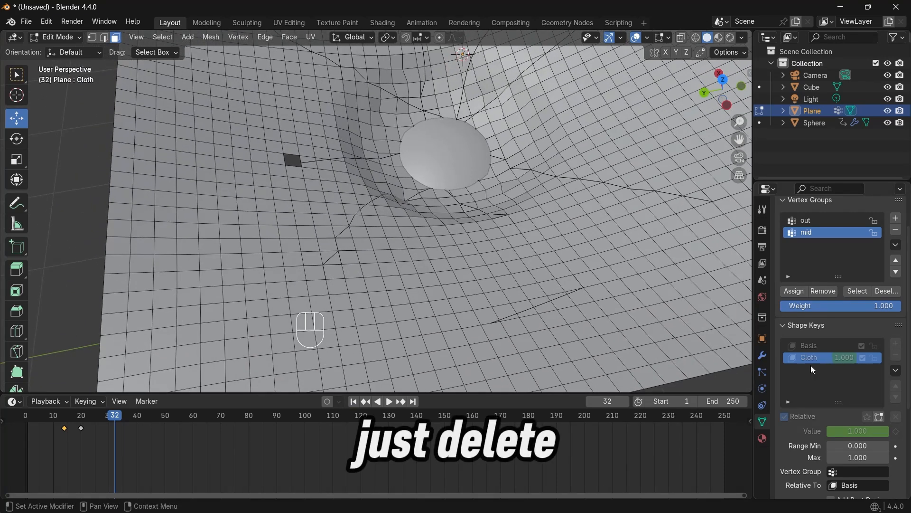
- Select the opposite edges of the small square hole beside the dent and fill it with a new face
scroll(349, 150, "up", 3)
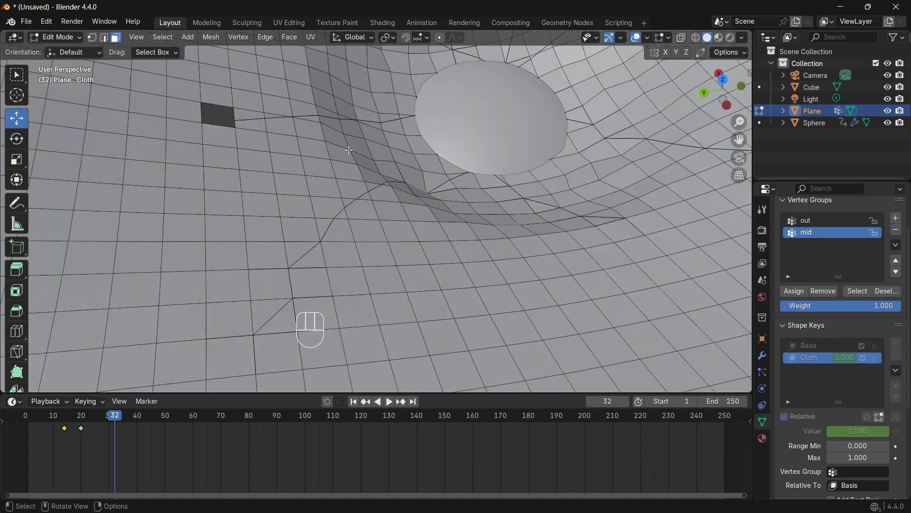
left_click(217, 125)
left_click(221, 115)
left_click(104, 37)
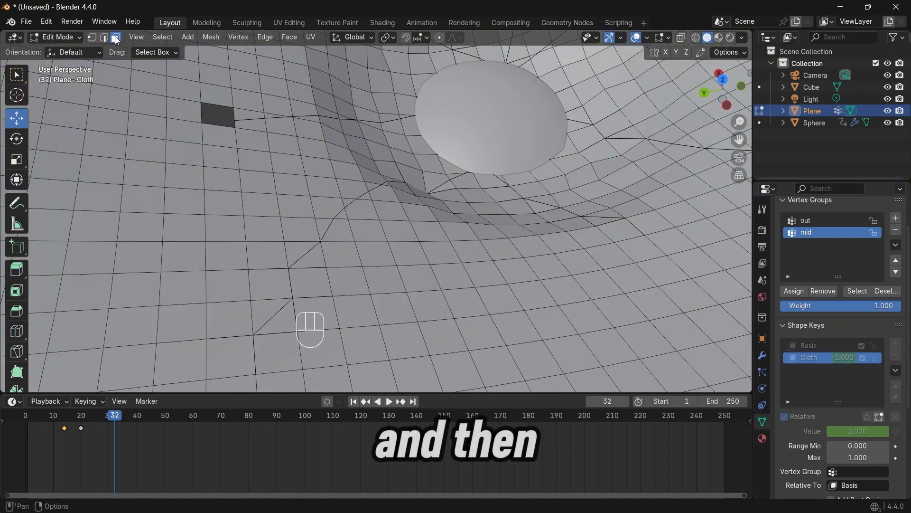
left_click(223, 105, "shift")
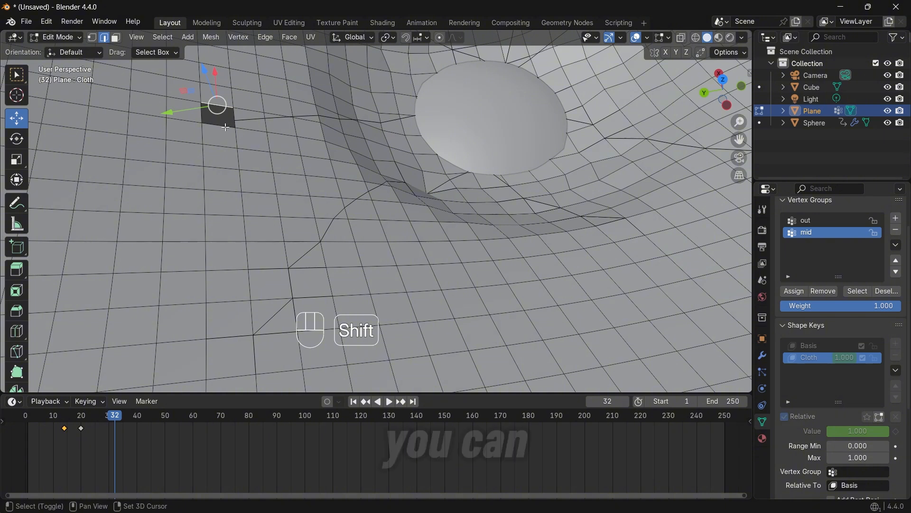
left_click(225, 128, "shift")
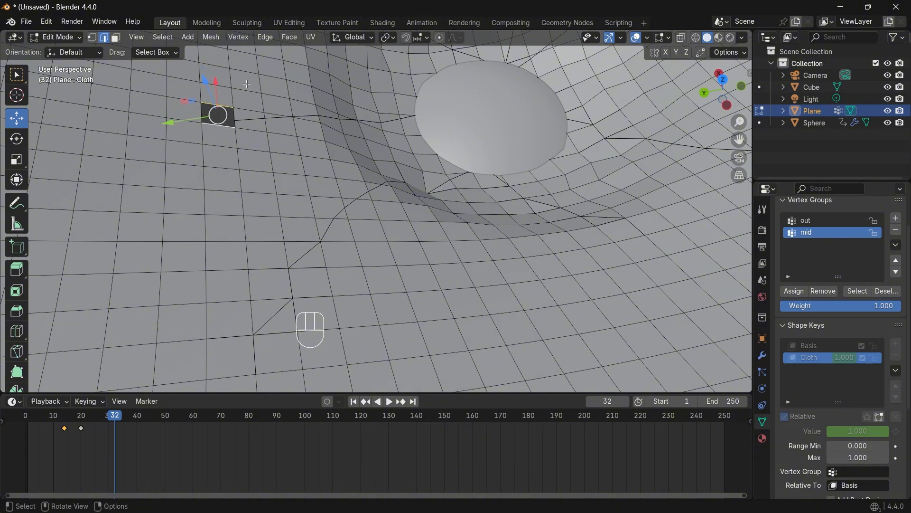
key("f")
scroll(277, 124, "down", 3)
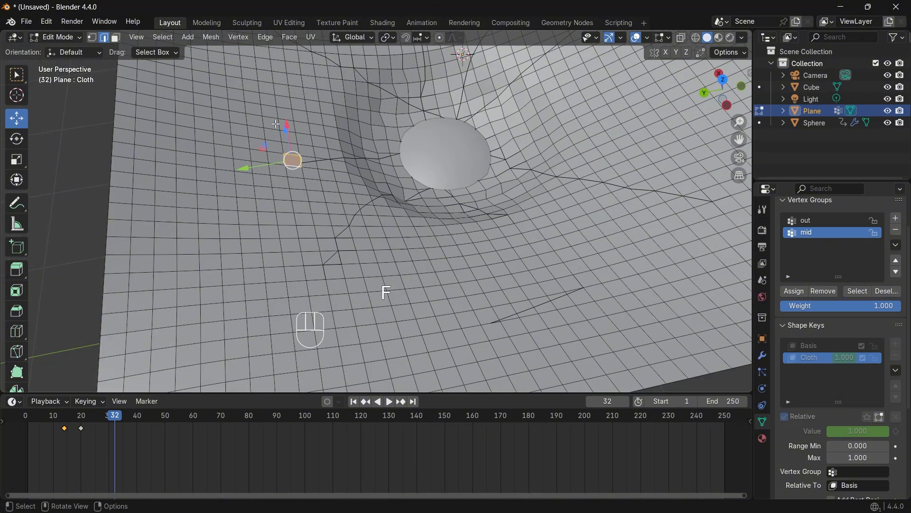
left_click(103, 123)
- Examine the repaired, deformed plane from several sides in both Object Mode and Edit Mode
scroll(355, 148, "down", 4)
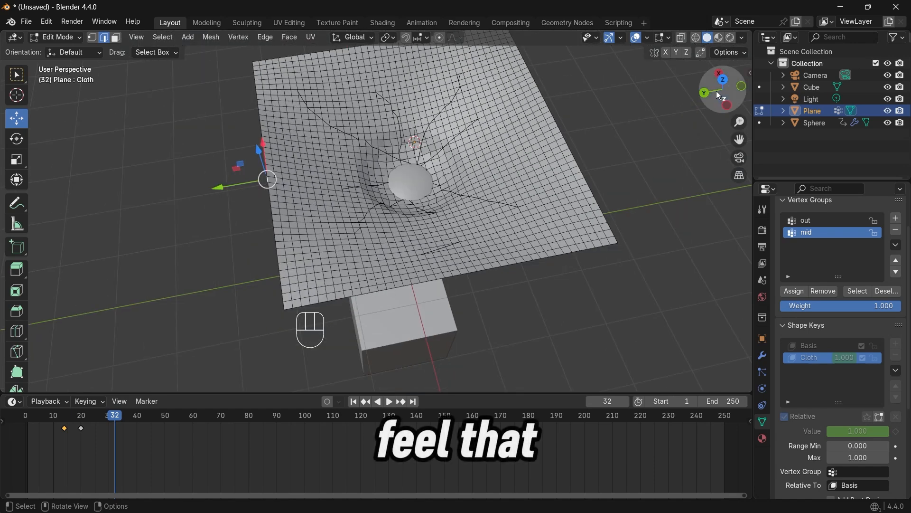
left_click_drag(716, 90, 821, 72)
scroll(526, 107, "up", 2)
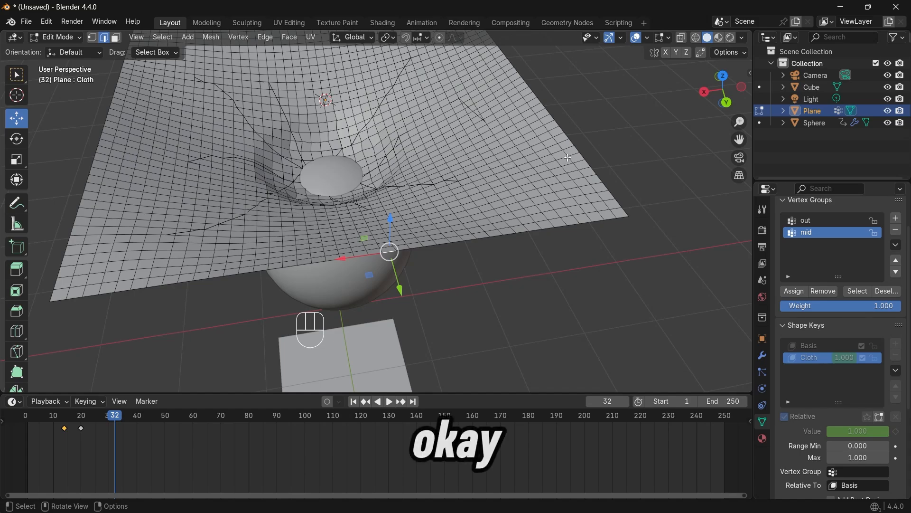
mouse_move(722, 89)
left_mouse_down()
mouse_move(723, 110)
mouse_move(726, 77)
left_mouse_up()
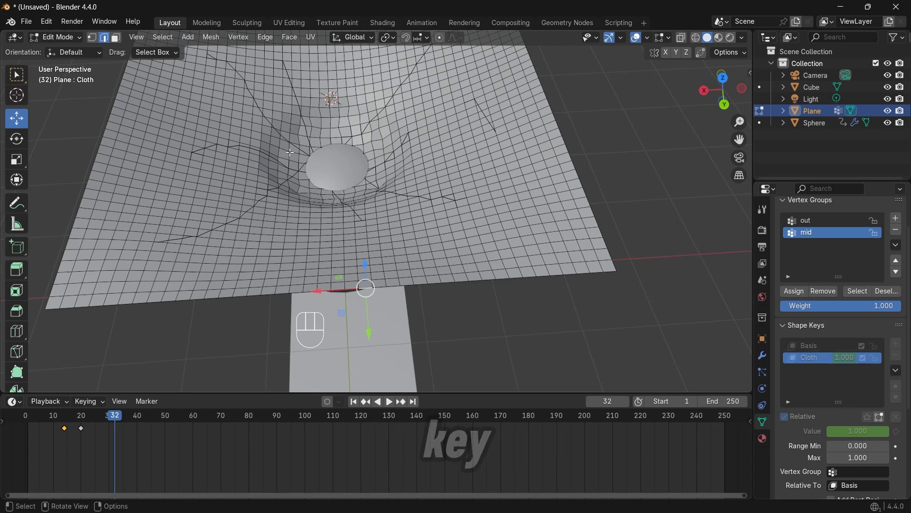
left_click(59, 37)
left_click(57, 49)
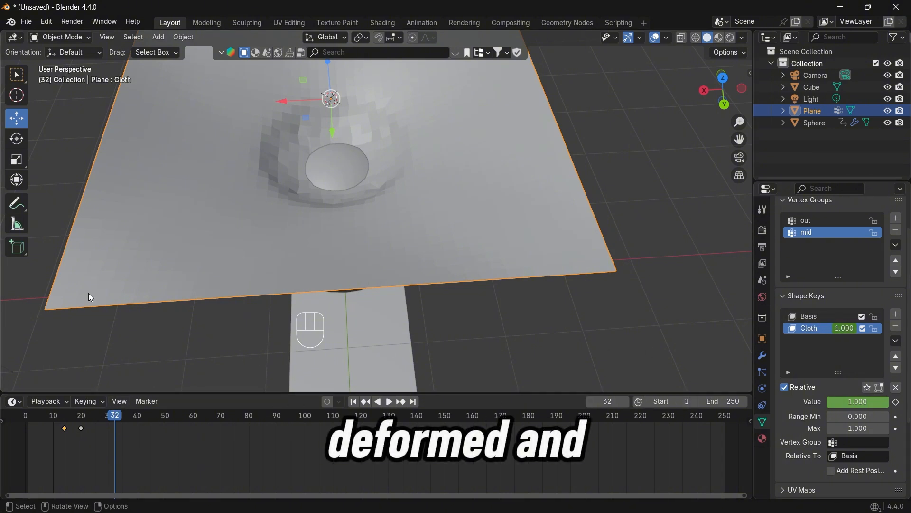
left_click(67, 38)
left_click(60, 60)
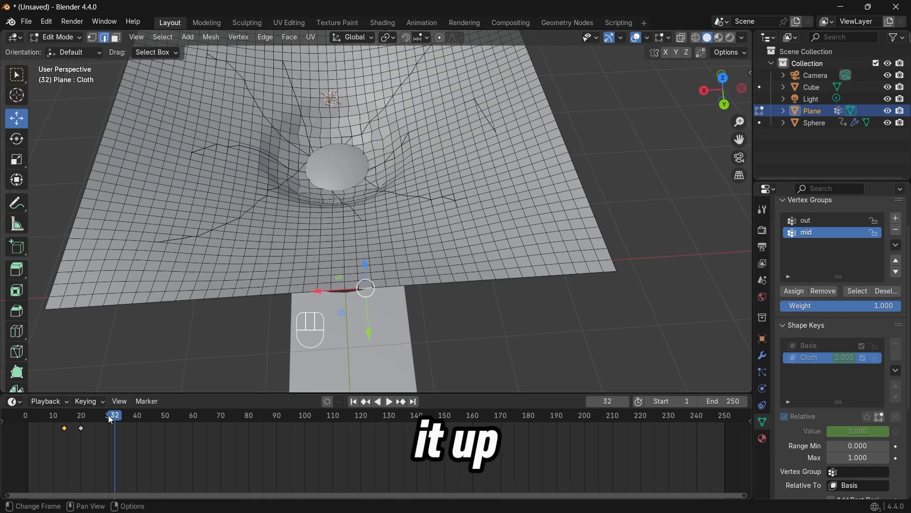
- Return to Object Mode and check the plane's deformation around frame 20 by scrubbing and playing the animation
left_click_drag(109, 414, 84, 416)
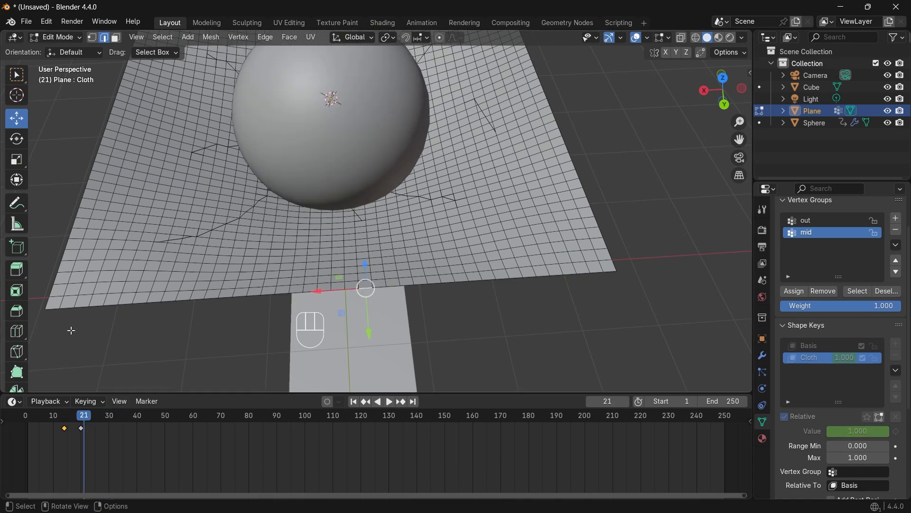
left_click(47, 38)
left_click(50, 52)
left_click_drag(721, 91, 715, 63)
mouse_move(78, 418)
left_mouse_down()
mouse_move(40, 423)
mouse_move(81, 422)
left_mouse_up()
key("space")
key("space")
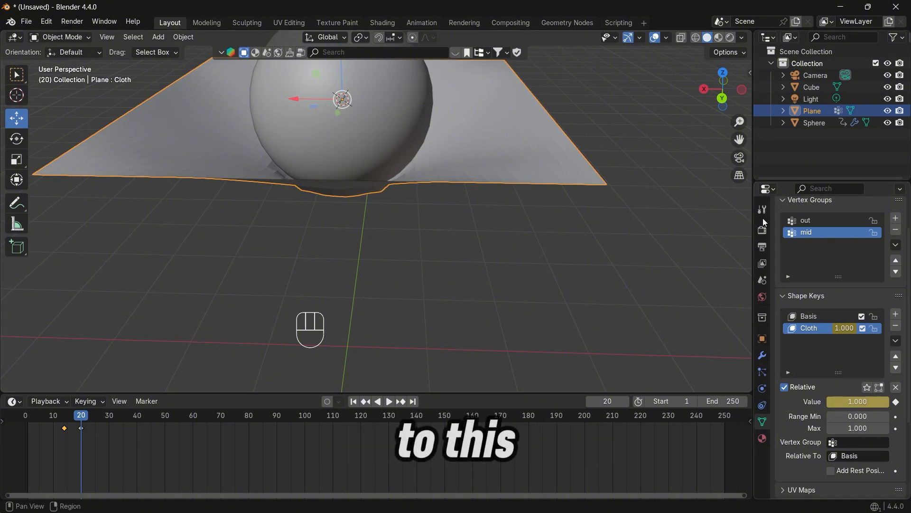
- Add Cloth physics to the plane and play the simulation from frame 20 as a test
left_click(765, 385)
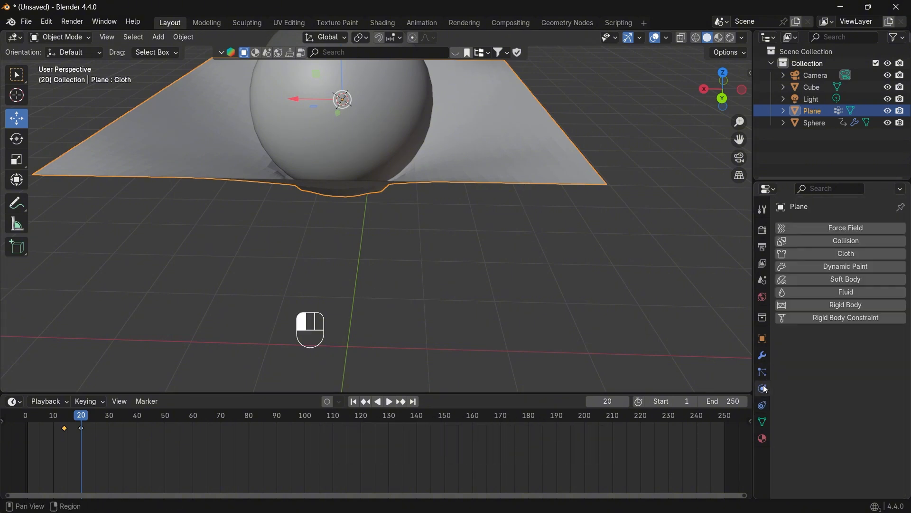
left_click(846, 254)
key("space")
key("space")
scroll(455, 252, "down", 3)
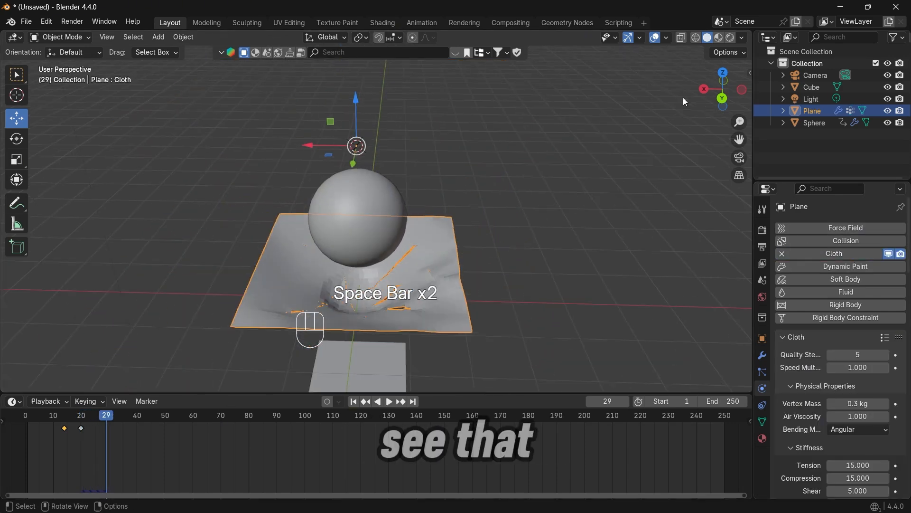
- Rewind the animation to frame 13 and assign the out vertex group as the cloth's Pin Group
left_click_drag(715, 95, 735, 71)
left_click_drag(44, 415, 62, 415)
scroll(907, 415, "down", 6)
scroll(898, 404, "down", 12)
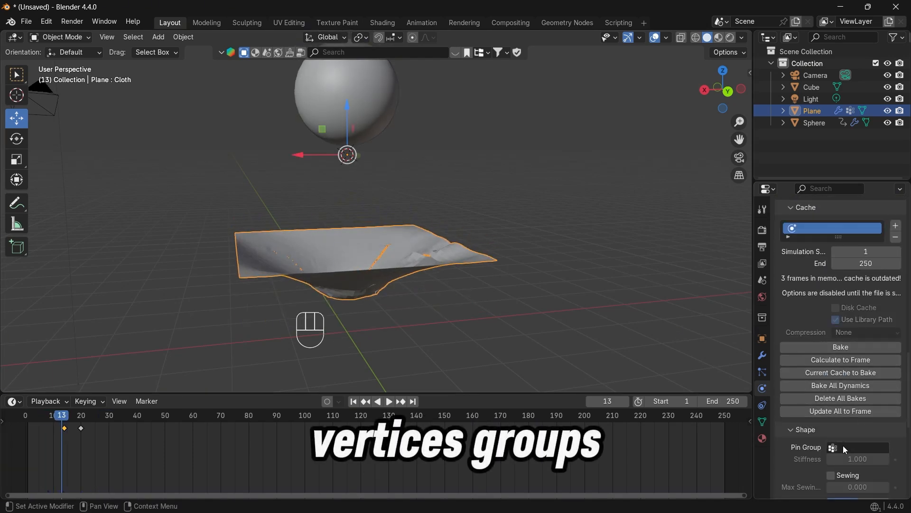
left_click(843, 446)
left_click(779, 334)
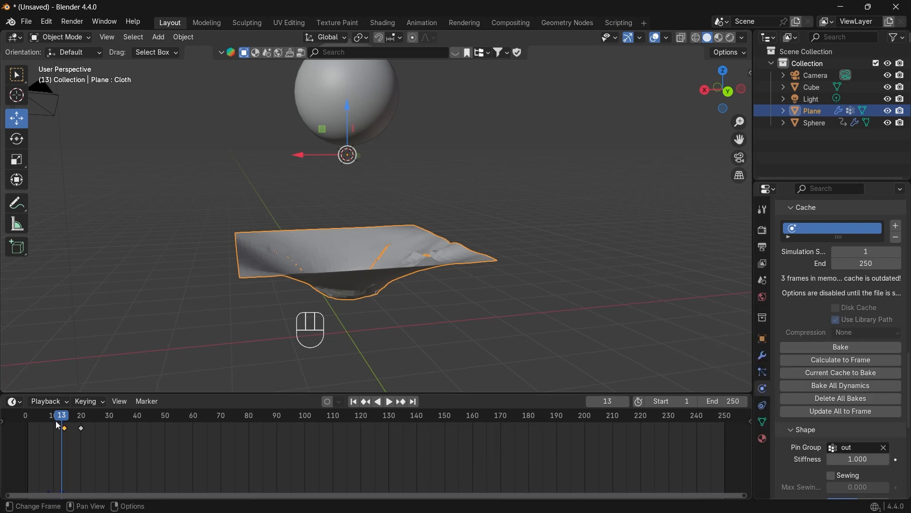
- Play the pinned cloth simulation from around frame 10 to check when the tearing starts
mouse_move(54, 420)
left_mouse_down()
mouse_move(35, 419)
mouse_move(53, 413)
left_mouse_up()
key("space")
key("space")
key("space")
key("space")
key("space")
key("space")
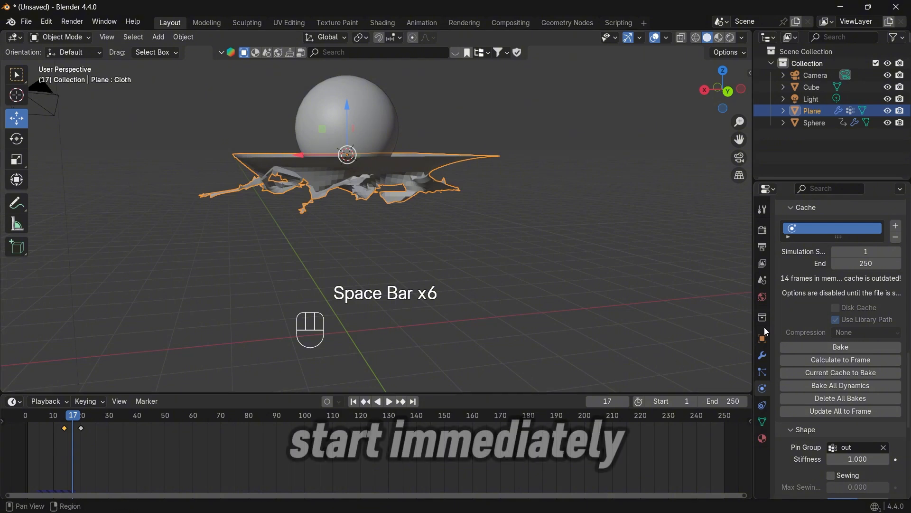
- Advance the animation to frame 18 and set the cloth cache's Simulation Start to 18
scroll(801, 289, "up", 3)
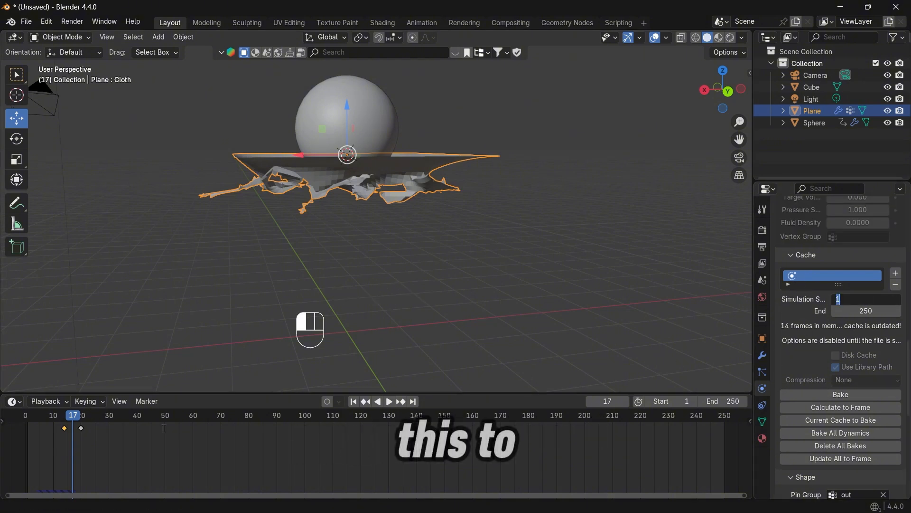
key("space")
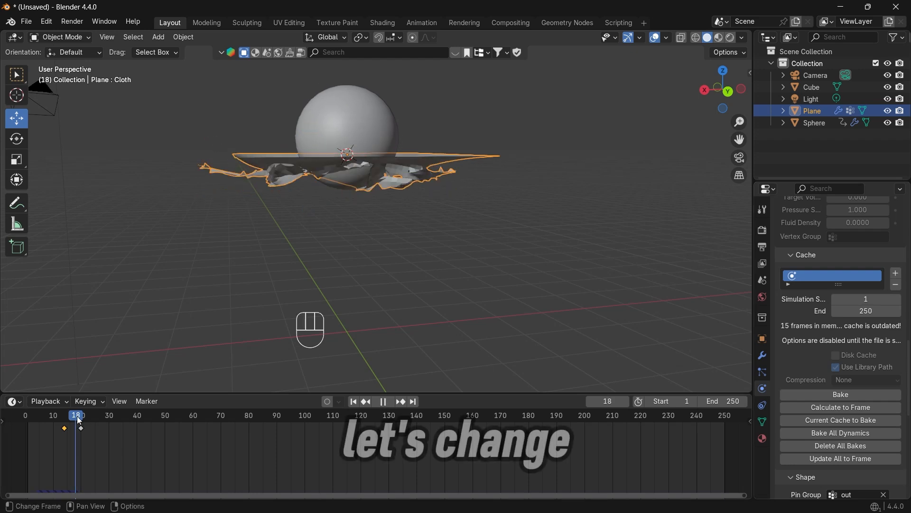
left_click(850, 299)
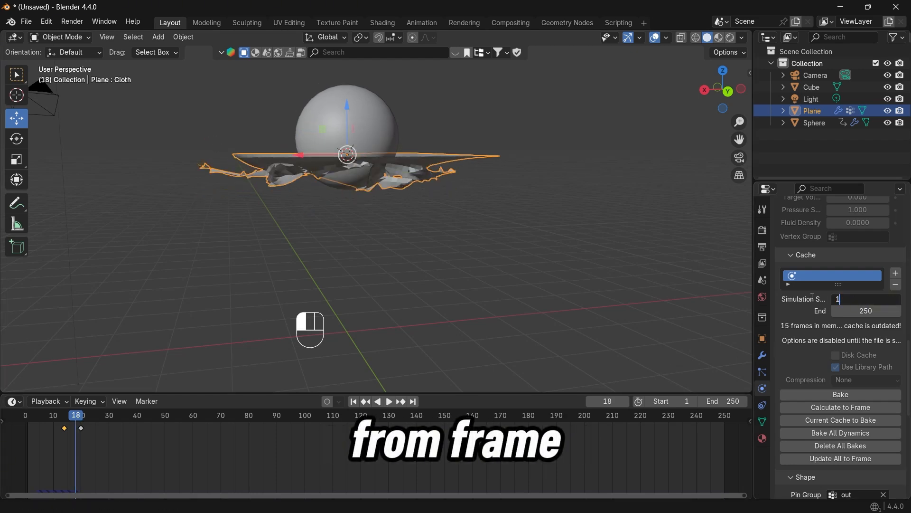
key("Return")
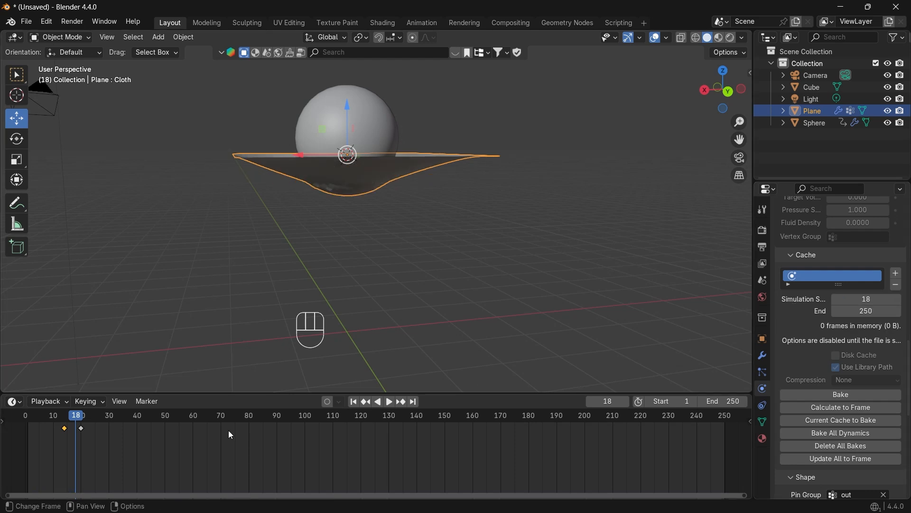
- Play the cloth simulation from frame 18, then rewind to frame 3 and step through the sphere's impact up to frame 18
key("space")
key("space")
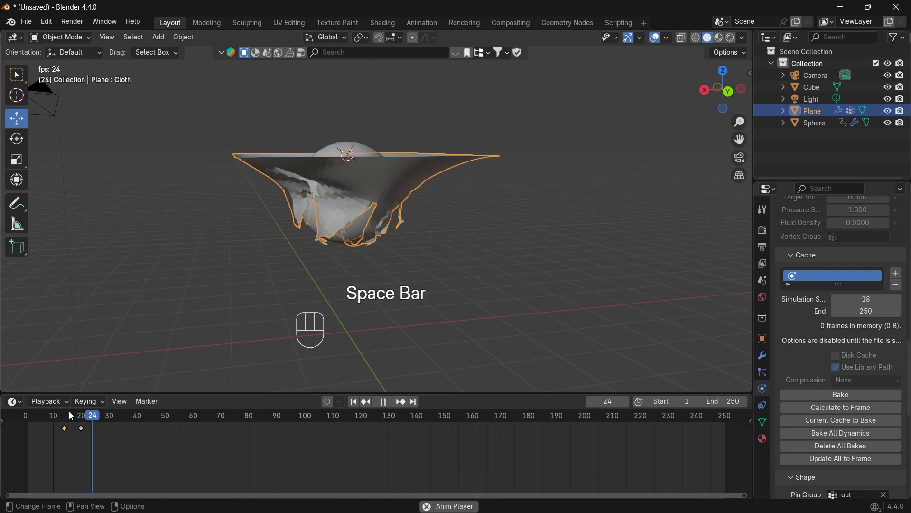
key("space")
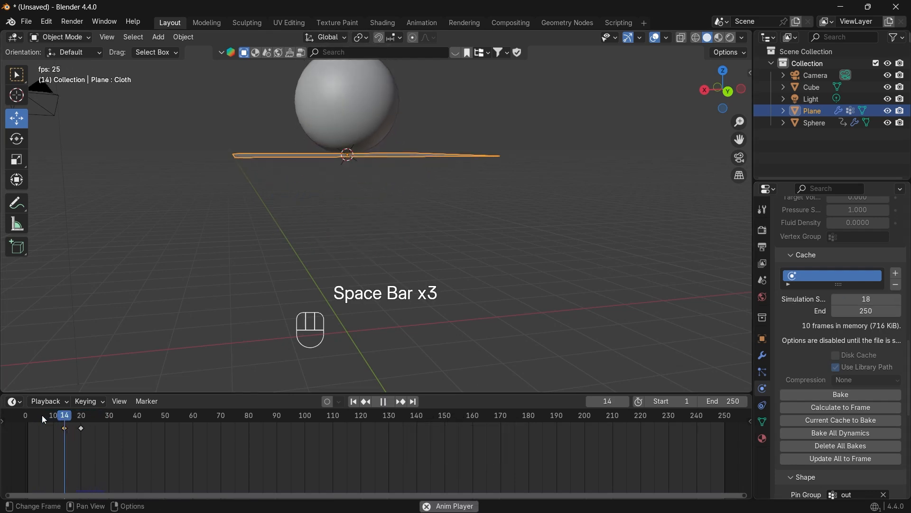
key("space")
left_click_drag(89, 416, 34, 422)
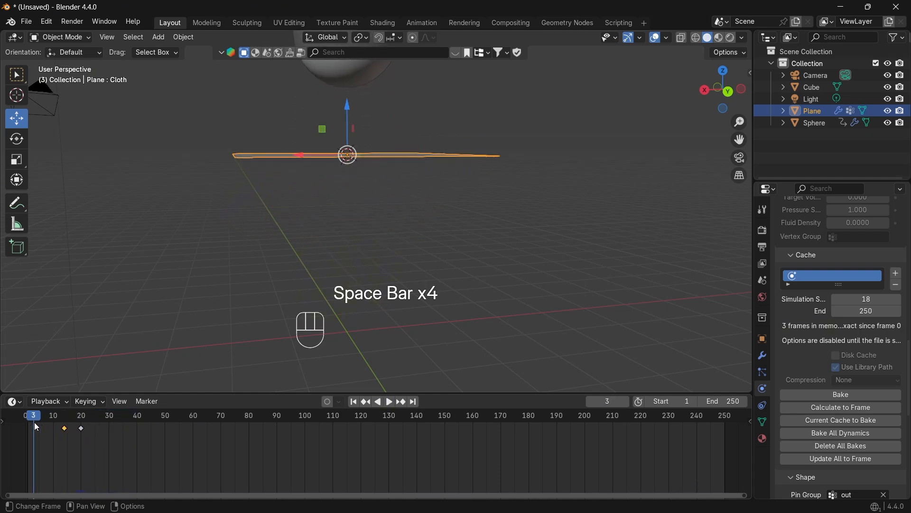
left_click_drag(712, 107, 732, 114)
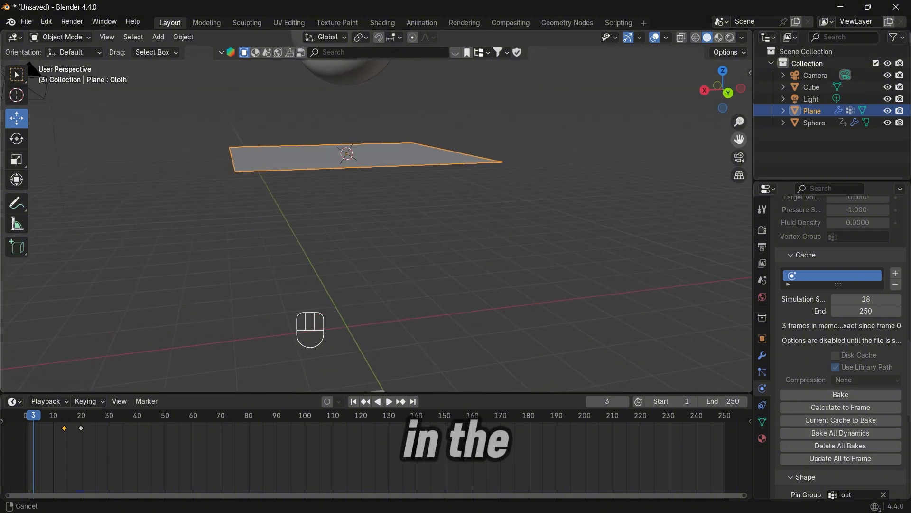
key("space")
key("space")
key("space")
key("space")
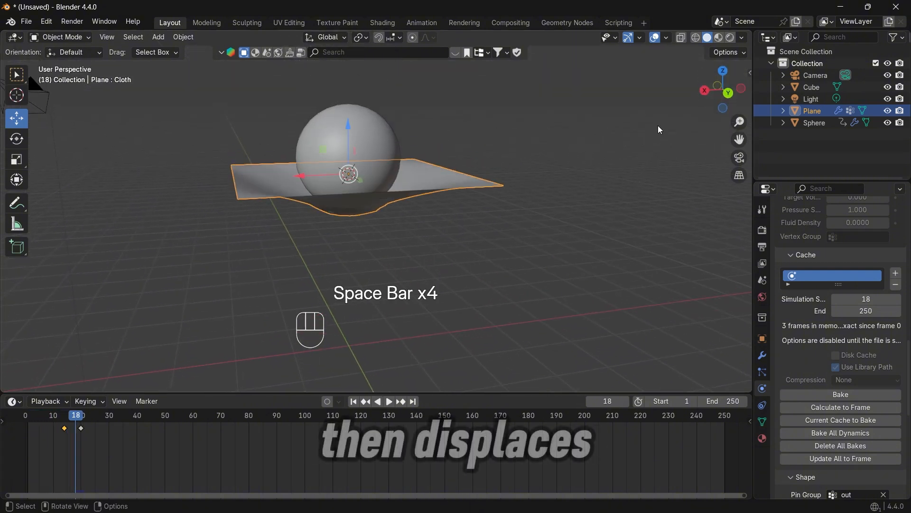
- Replay the frames around frame 15 and examine from another angle how the plane expands before it tears
mouse_move(74, 420)
left_mouse_down()
mouse_move(62, 420)
mouse_move(82, 418)
mouse_move(67, 418)
left_mouse_up()
key("space")
key("space")
key("space")
key("space")
key("space")
key("space")
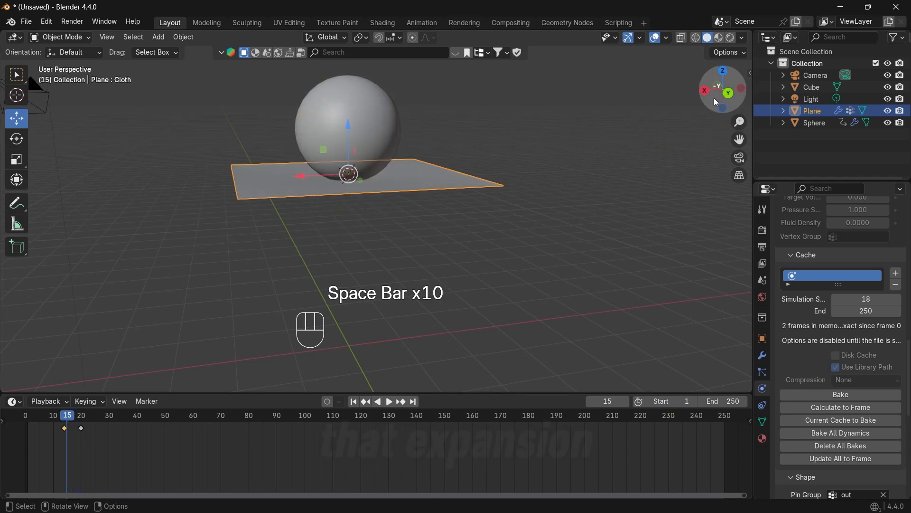
left_click_drag(717, 102, 720, 97)
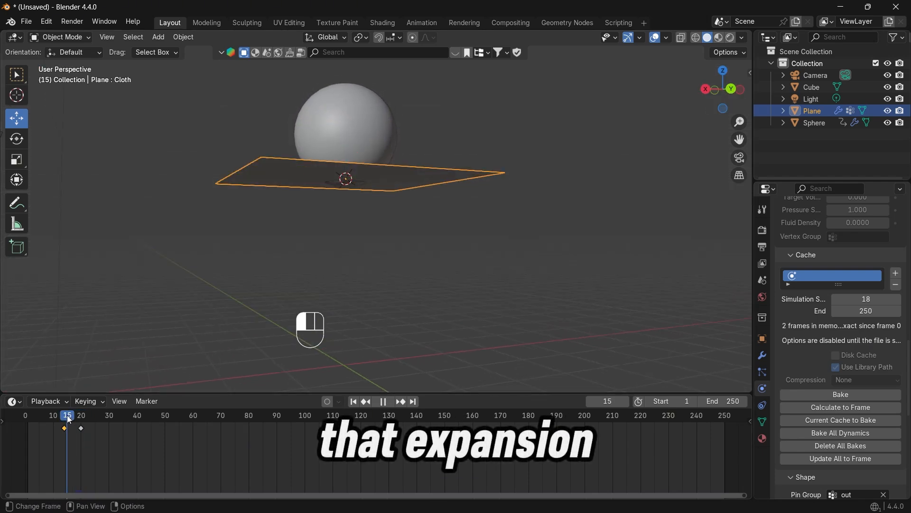
mouse_move(69, 419)
left_mouse_down()
mouse_move(130, 423)
mouse_move(67, 428)
left_mouse_up()
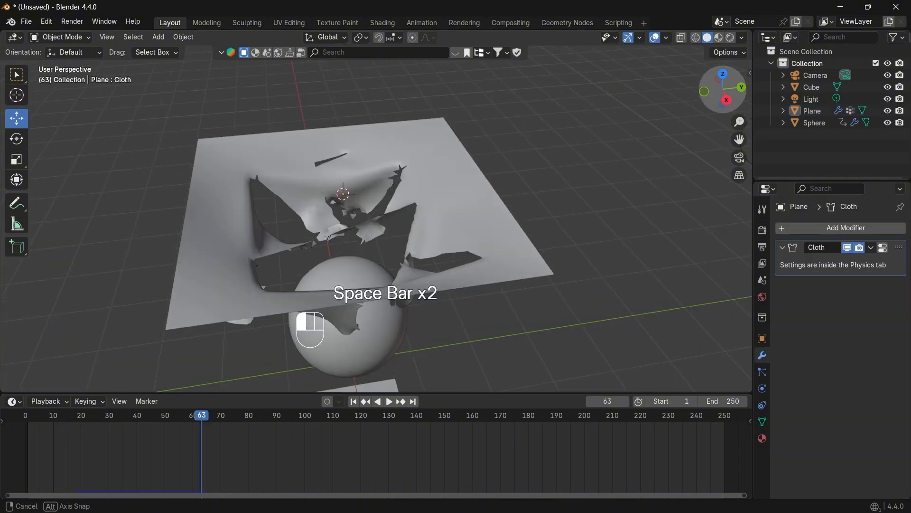
- Select the torn plane, set its cloth cache's Simulation End to 70 and bake the simulation
left_click_drag(723, 89, 692, 100)
left_click(513, 197)
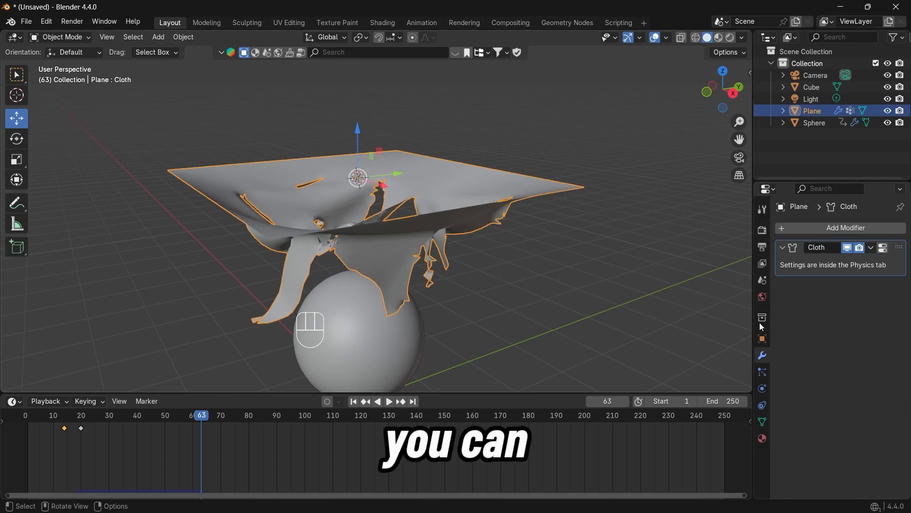
left_click(762, 388)
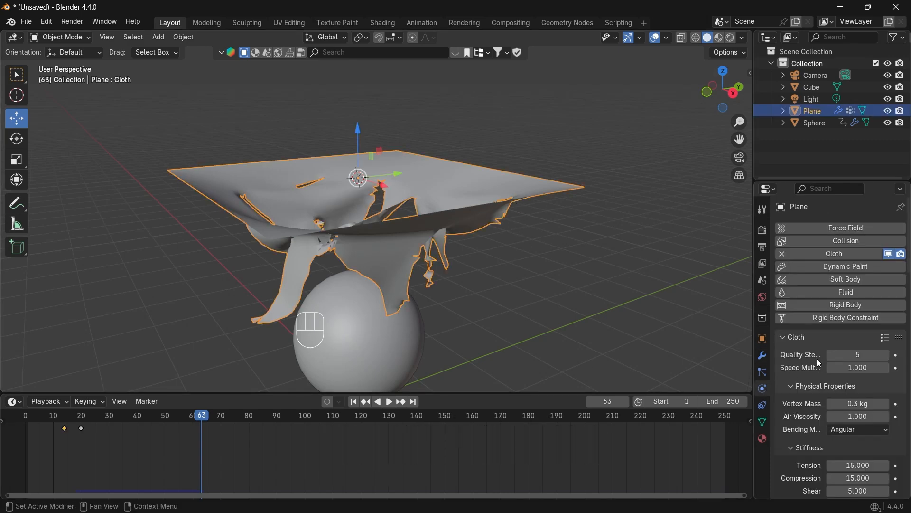
scroll(819, 355, "down", 10)
scroll(817, 348, "down", 15)
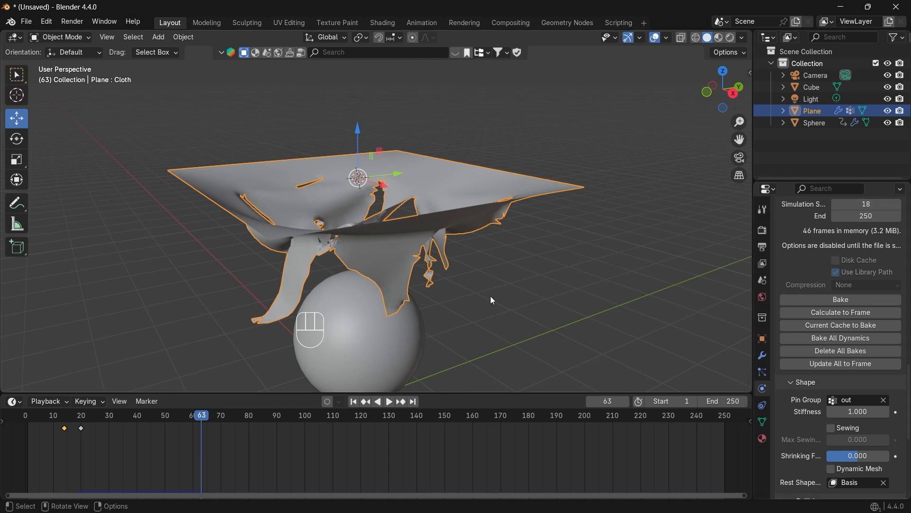
key("space")
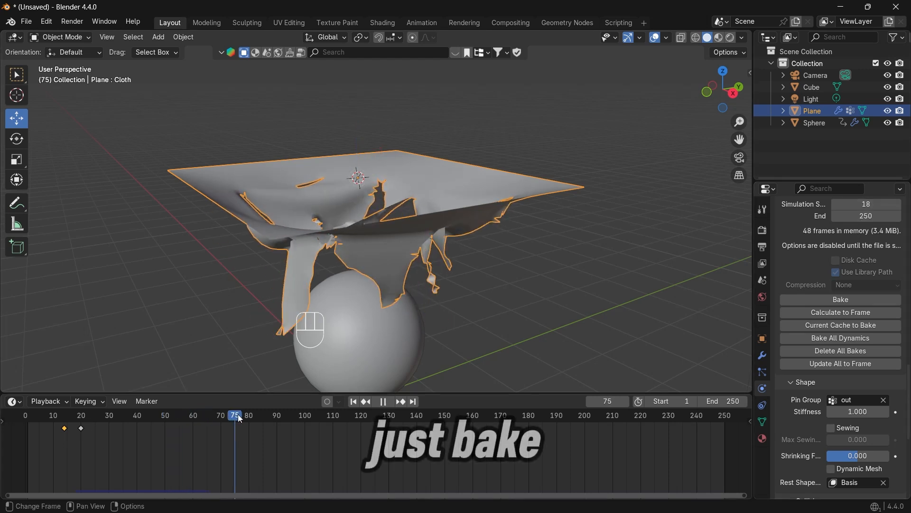
left_click_drag(227, 418, 196, 417)
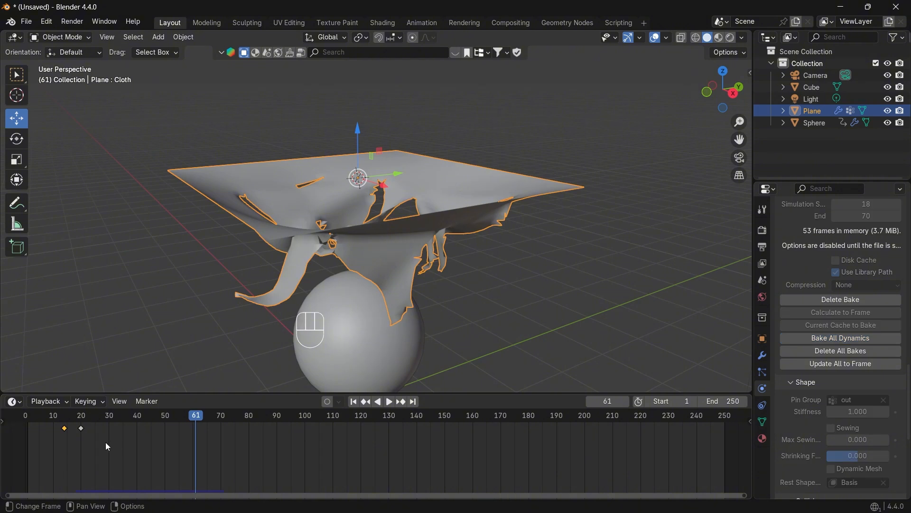
- Replay the baked animation repeatedly from the first frame to review how the sphere deforms and tears the plane
left_click(30, 417)
key("space")
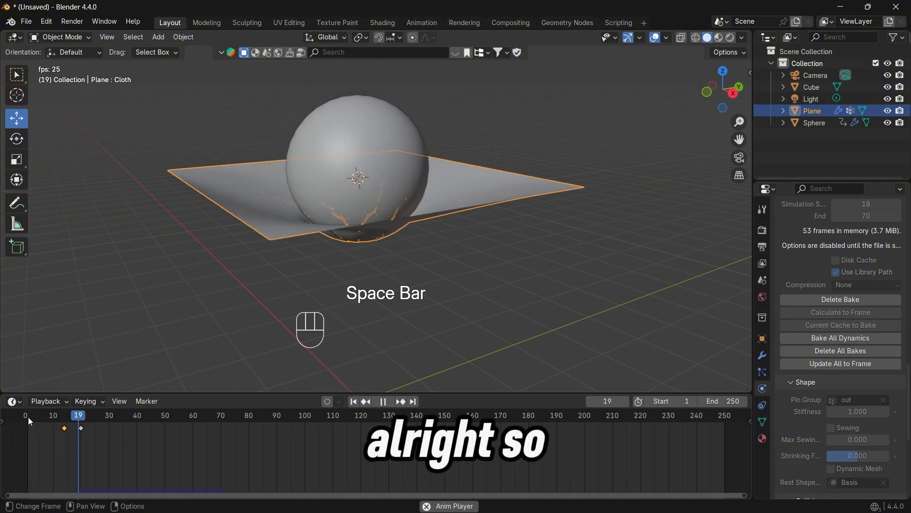
key("space")
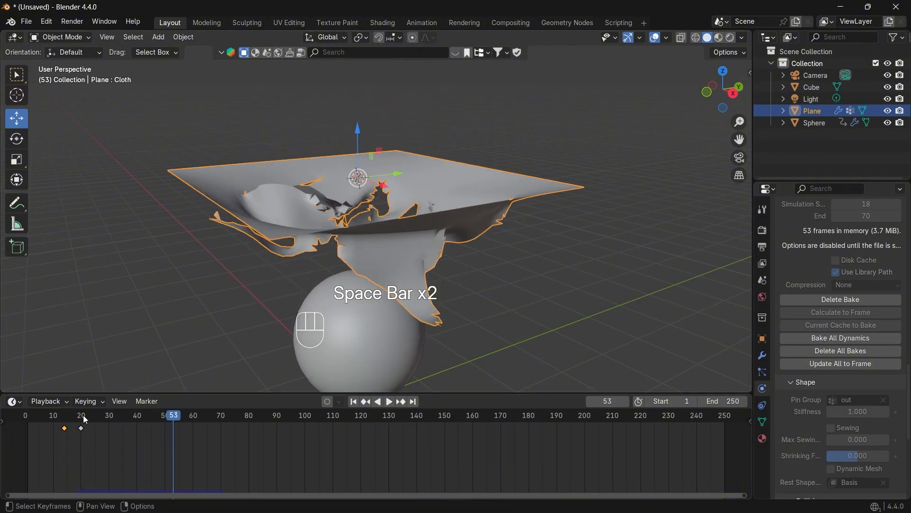
left_click_drag(83, 416, 7, 412)
key("space")
key("space")
key("space")
key("space")
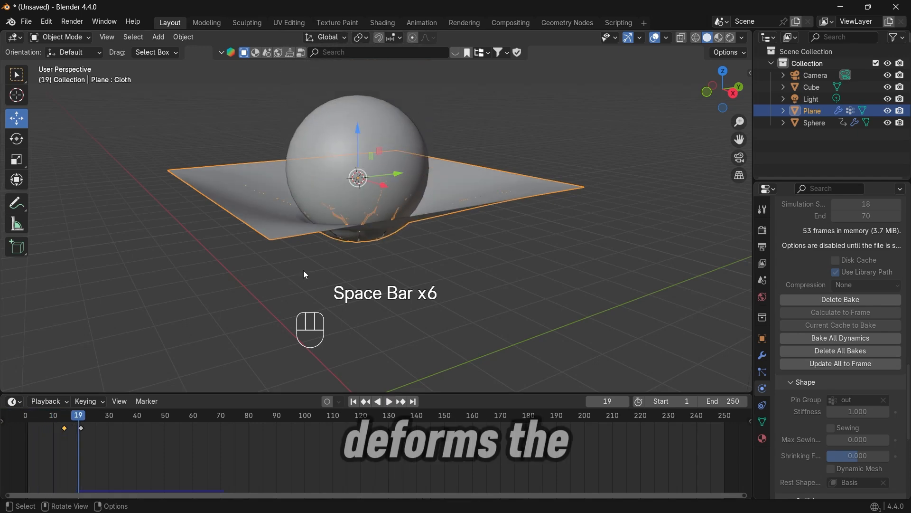
- Play the baked animation from a higher, wider viewing angle, then replay it from the start to examine the tearing
left_click_drag(722, 88, 704, 135)
key("space")
scroll(642, 146, "down", 3)
left_click_drag(728, 101, 747, 100)
key("space")
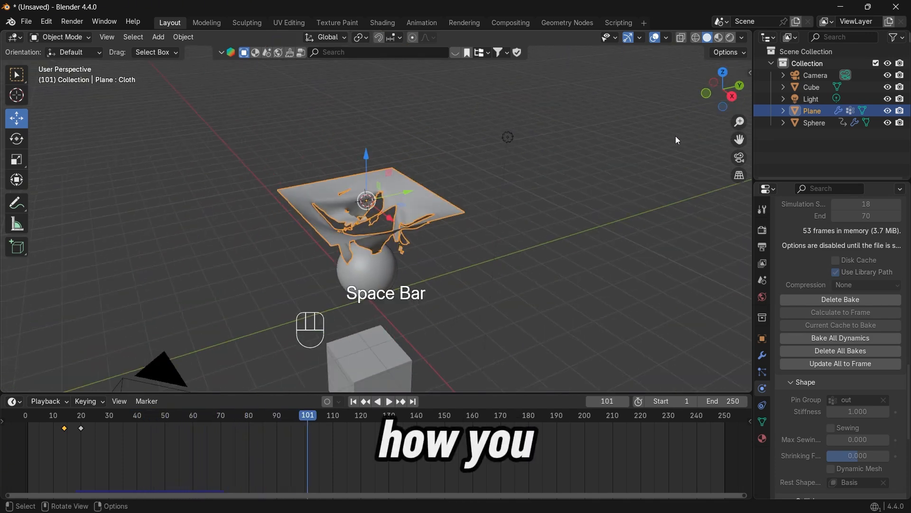
left_click(28, 420)
key("space")
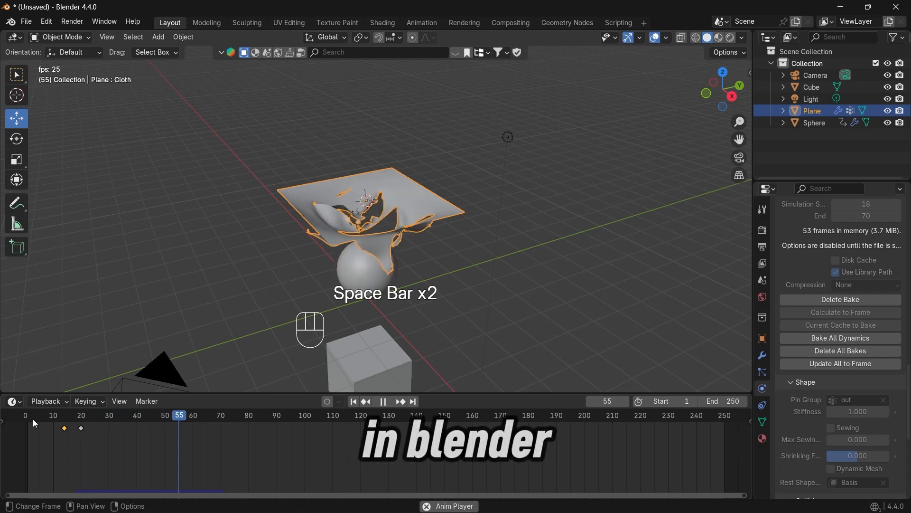
key("space")
scroll(503, 204, "up", 3)
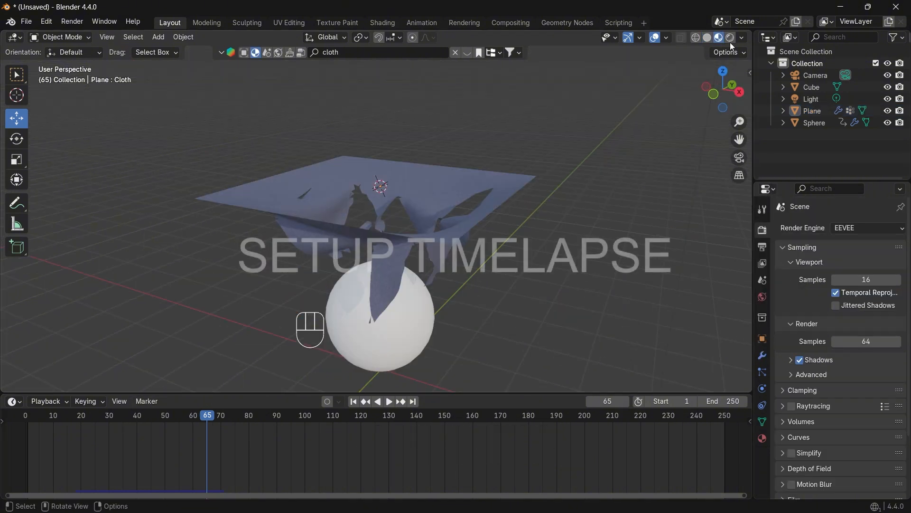
- Reposition the scene light near the torn plane and try the Cycles render engine before returning to EEVEE
key("g")
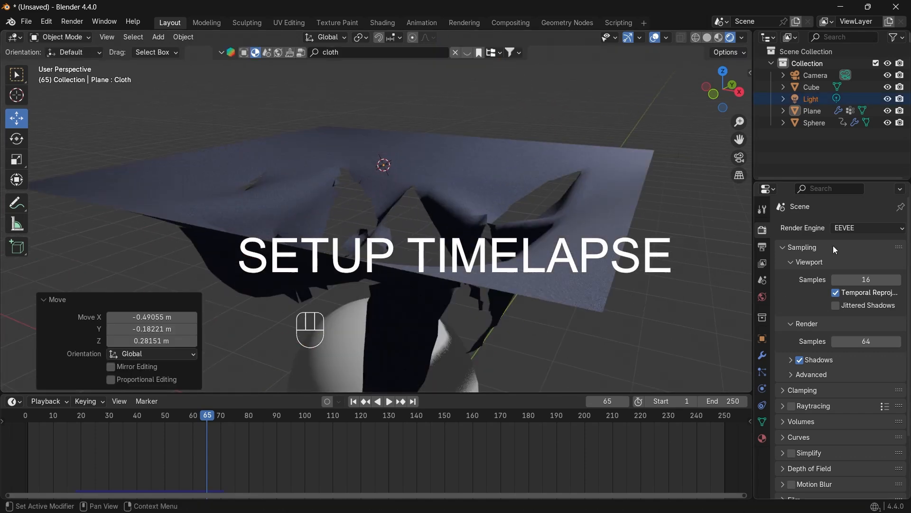
left_click(846, 267)
left_click(850, 227)
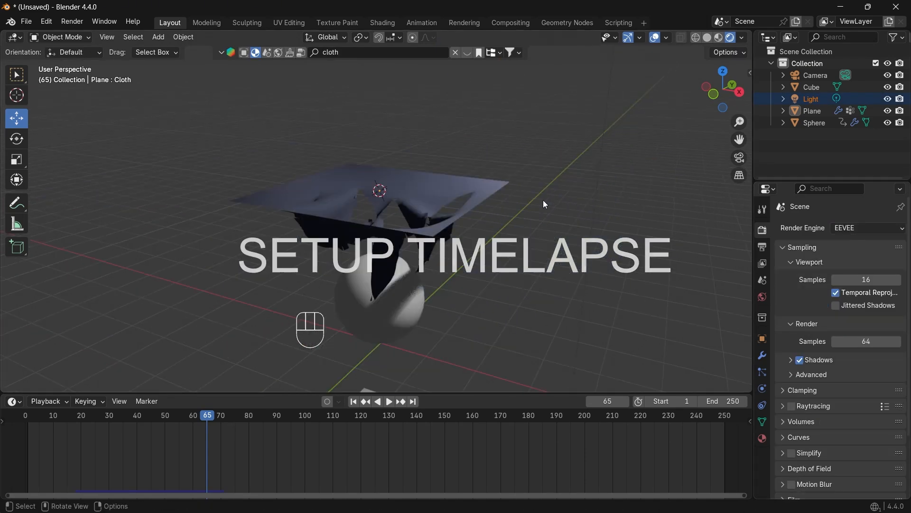
- Search the material library for gold and apply the first gold material to the sphere
left_click(380, 300)
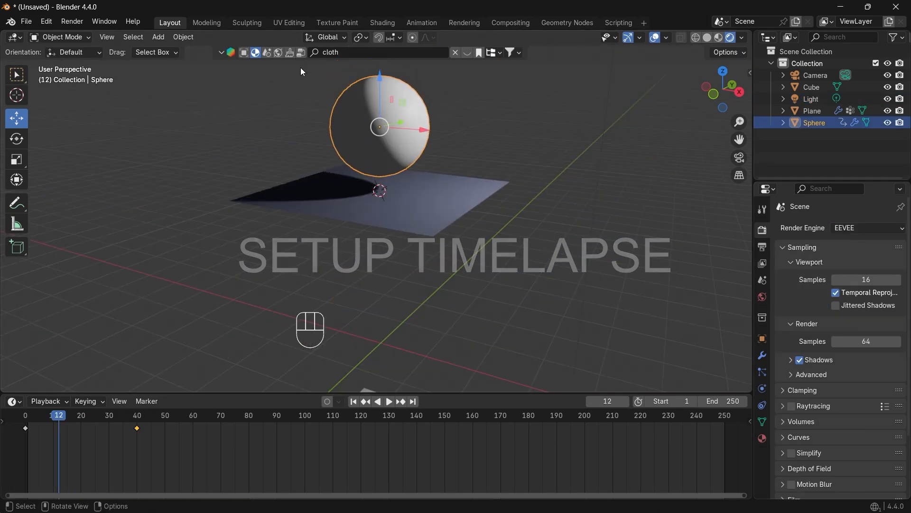
left_click(318, 52)
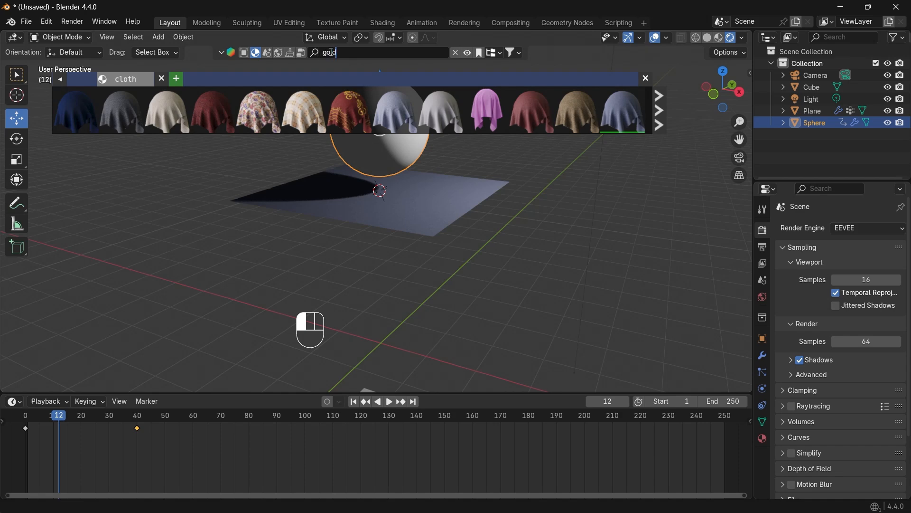
key("Return")
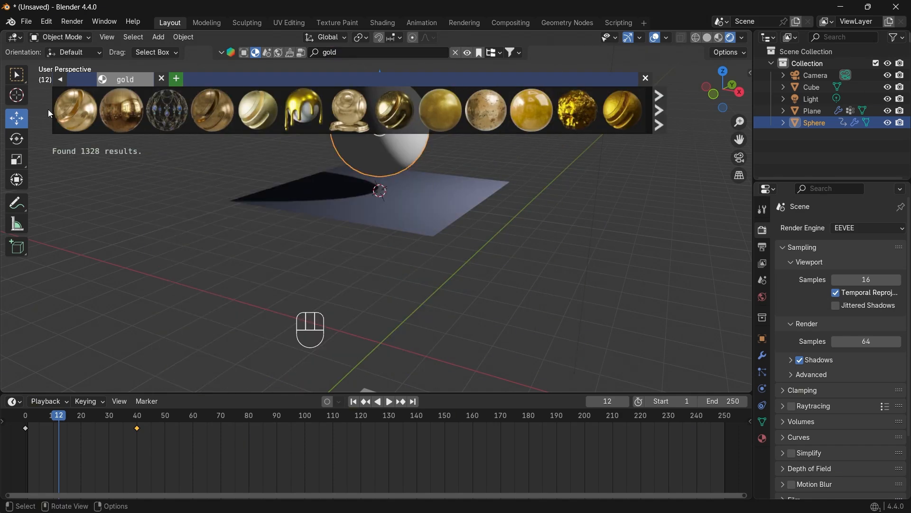
left_click_drag(73, 111, 404, 150)
left_click(471, 155)
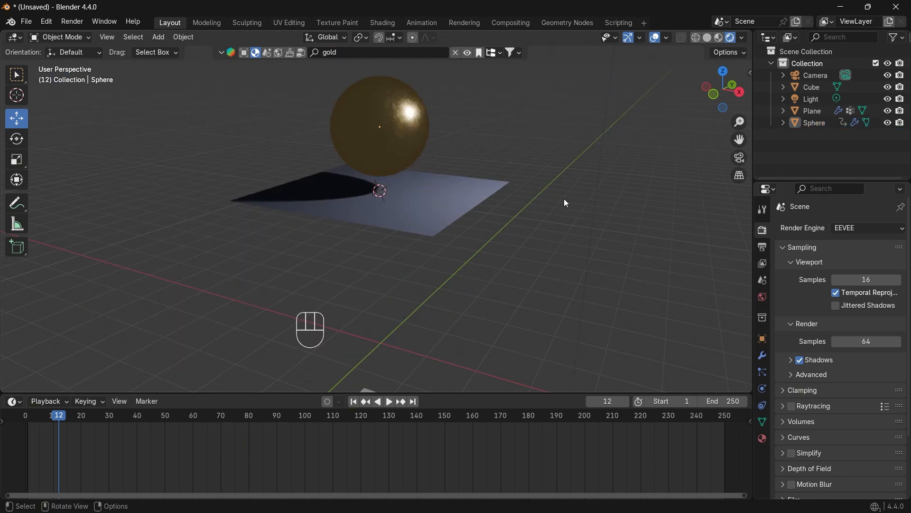
- Switch the render engine to Cycles, set the viewport Max Samples to 150 and enable viewport denoising
key("space")
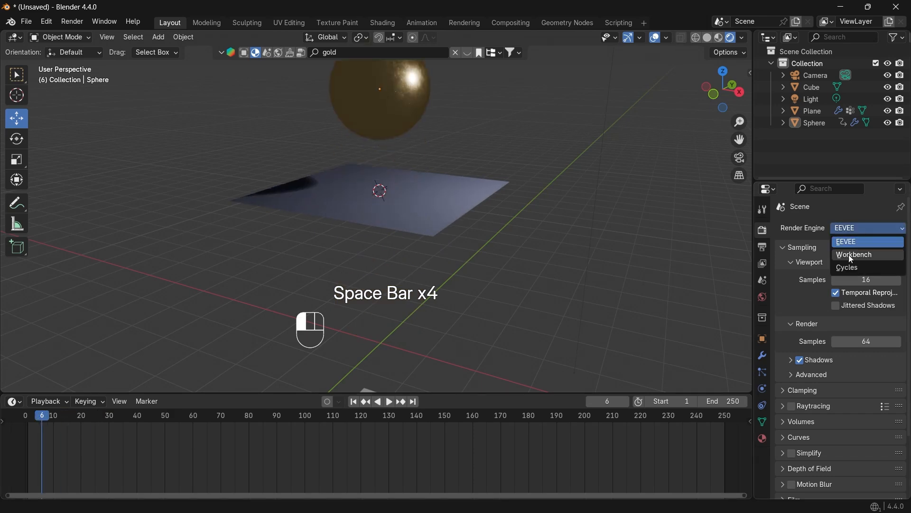
left_click(849, 254)
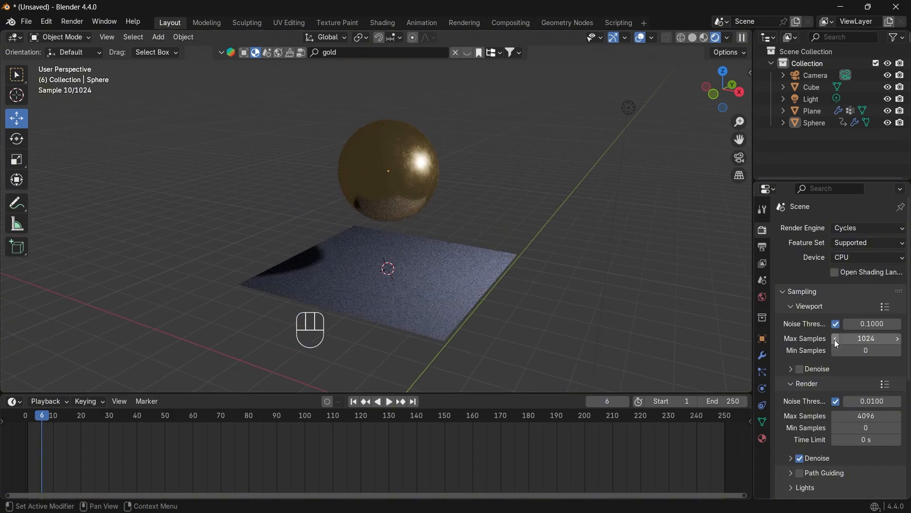
left_click(858, 335)
type("3")
type("00")
key("Return")
left_click(800, 369)
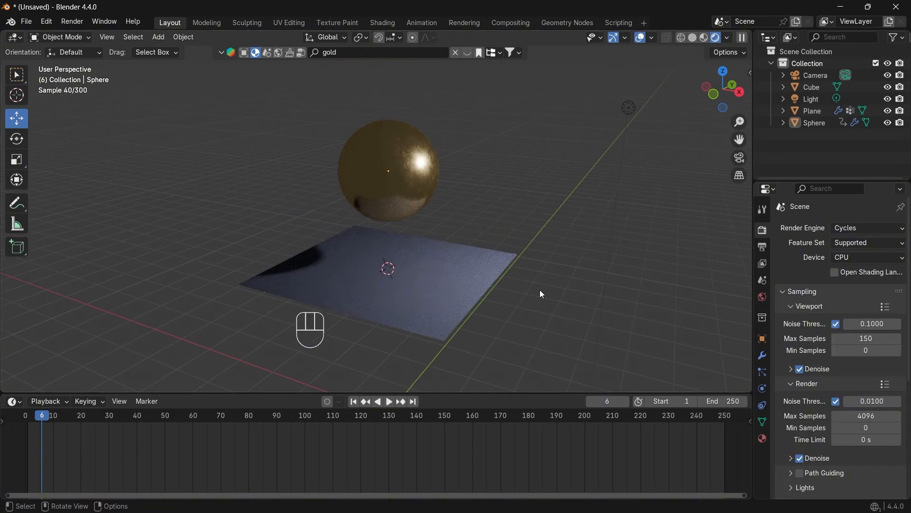
- Preview the Cycles-rendered animation and return to frame 10
key("space")
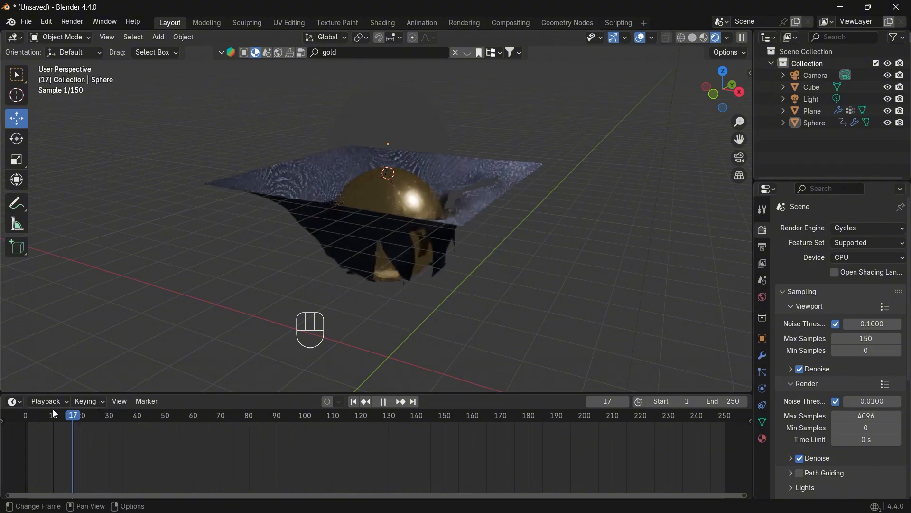
key("space")
left_click(53, 414)
- Switch the asset library to HDRs, limit it to free assets and search for studio environments
left_click(277, 53)
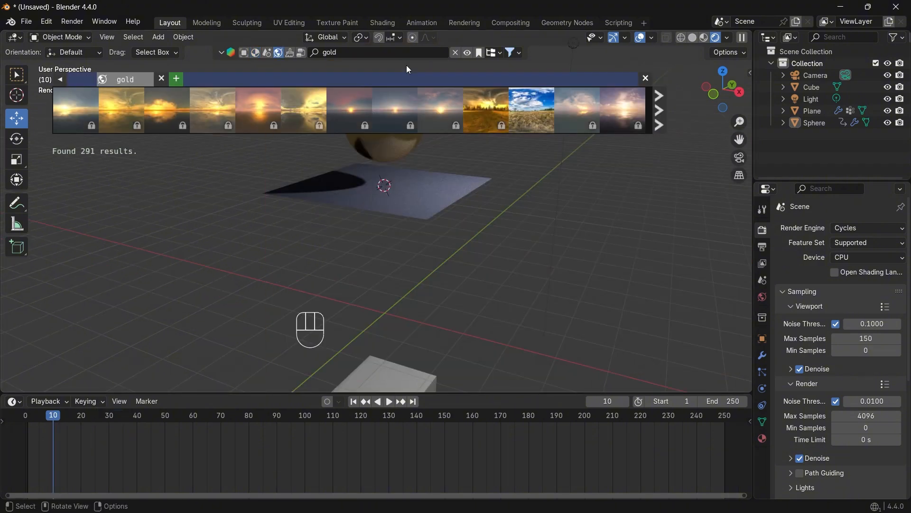
left_click(510, 52)
left_click(459, 97)
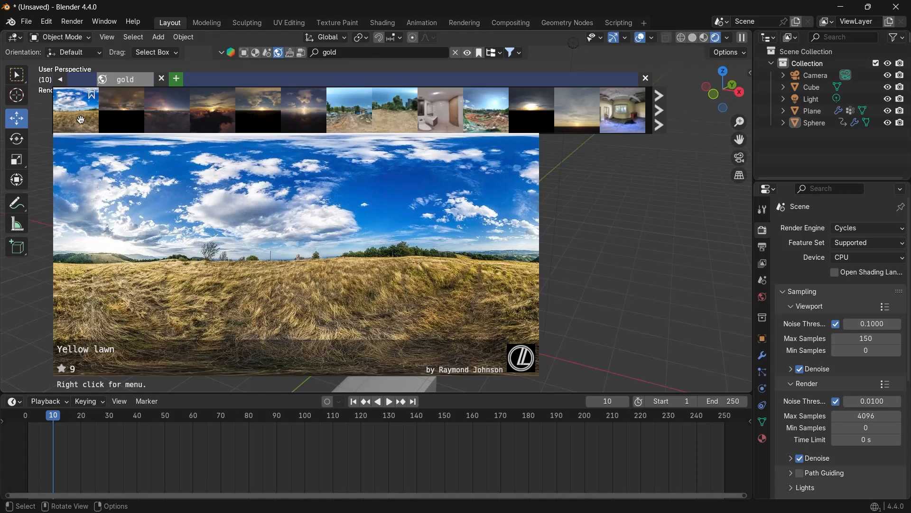
left_click(660, 126)
left_click(320, 52)
type("studio")
key("Return")
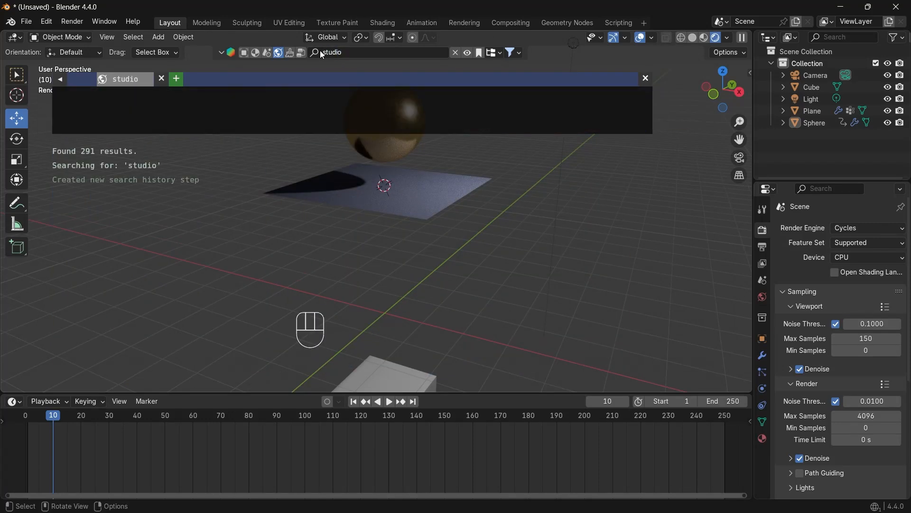
left_click(660, 124)
- Search the HDR library for room and apply the Daytime living room environment to the scene
left_click(319, 50)
type("rom")
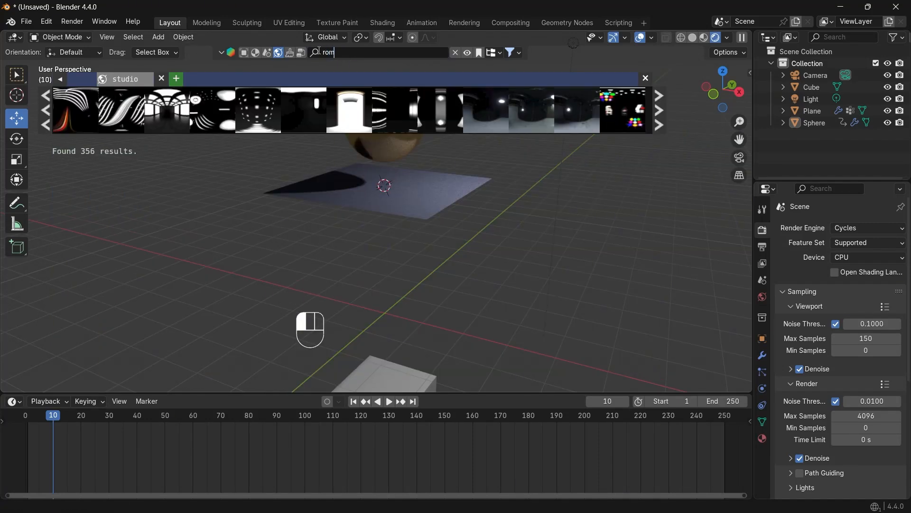
key("BackSpace")
type("om")
key("Return")
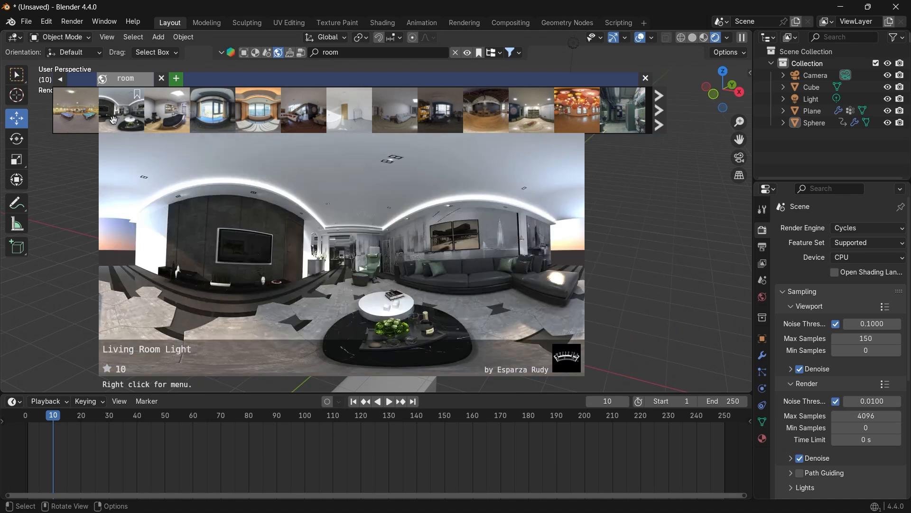
left_click_drag(114, 120, 486, 145)
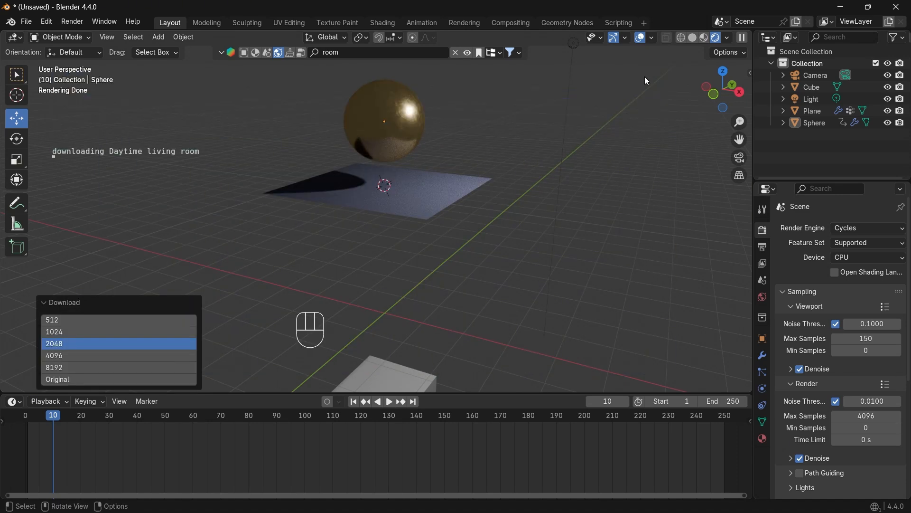
- Preview the animation under the HDR lighting and set the Cycles device to GPU Compute
scroll(510, 146, "up", 3)
key("space")
key("space")
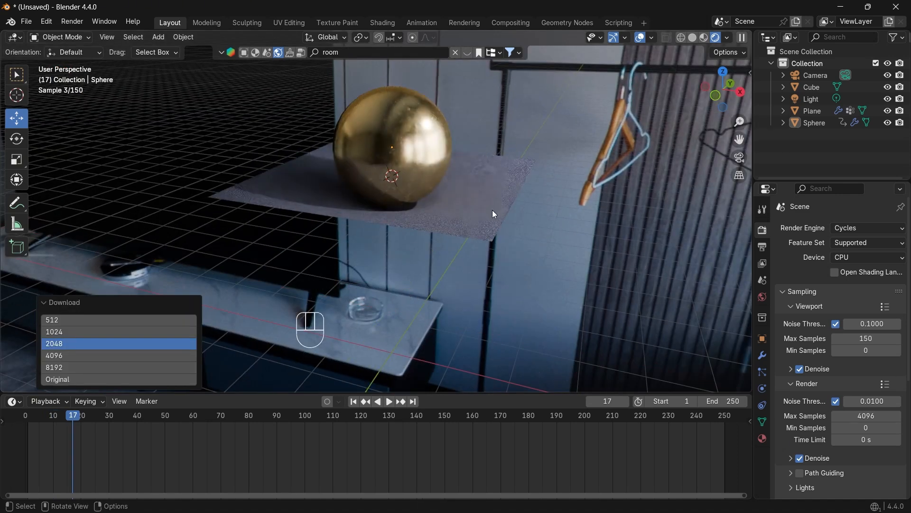
scroll(493, 213, "down", 4)
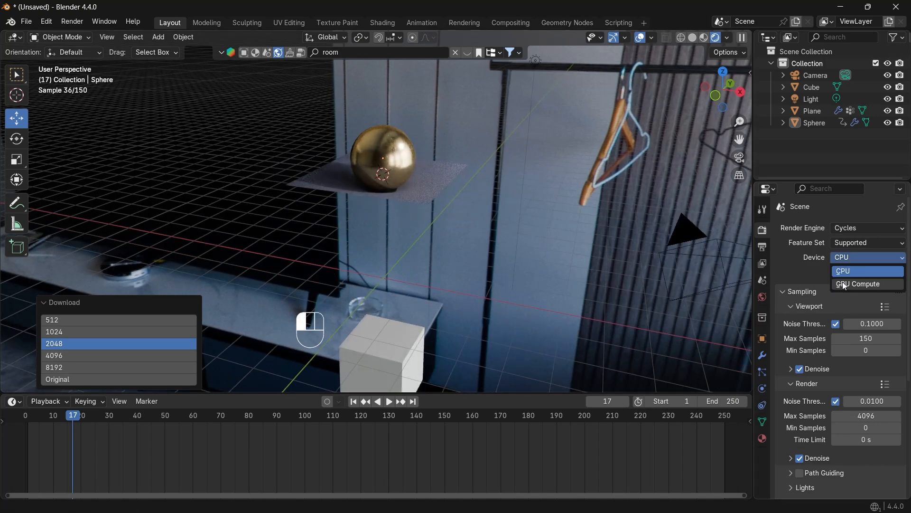
left_click(844, 284)
scroll(513, 183, "up", 2)
- Enable Motion Blur and the Transparent film background in the render settings
left_click(762, 247)
left_click(762, 264)
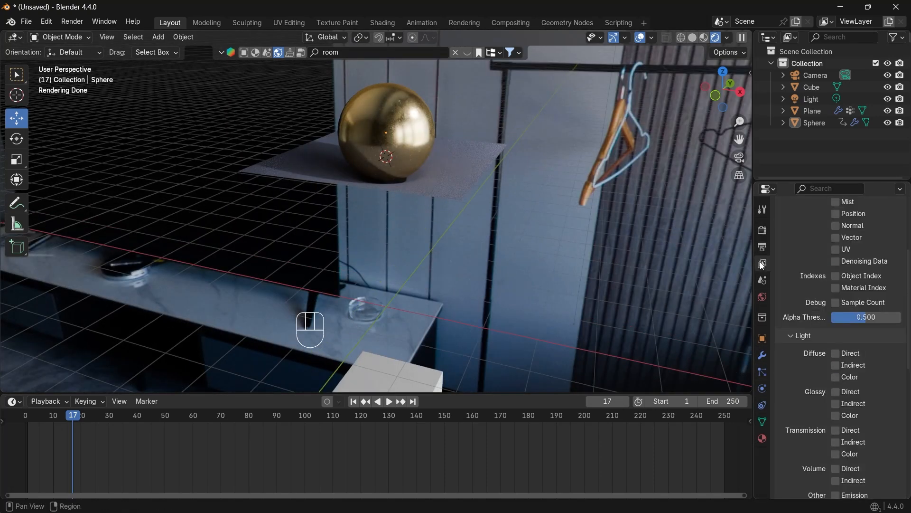
left_click(763, 280)
left_click(762, 263)
left_click(762, 247)
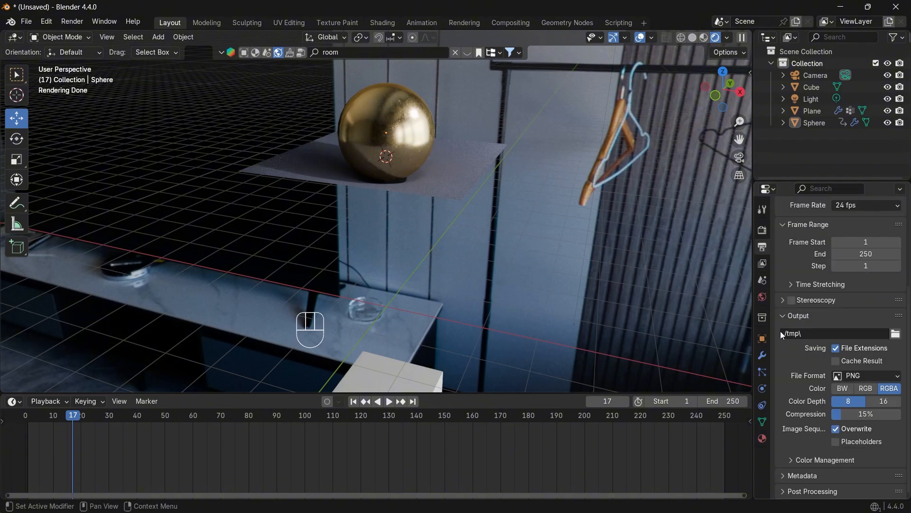
left_click(763, 230)
scroll(794, 395, "down", 2)
scroll(793, 395, "down", 3)
left_click(793, 397)
left_click(787, 416)
scroll(795, 425, "down", 3)
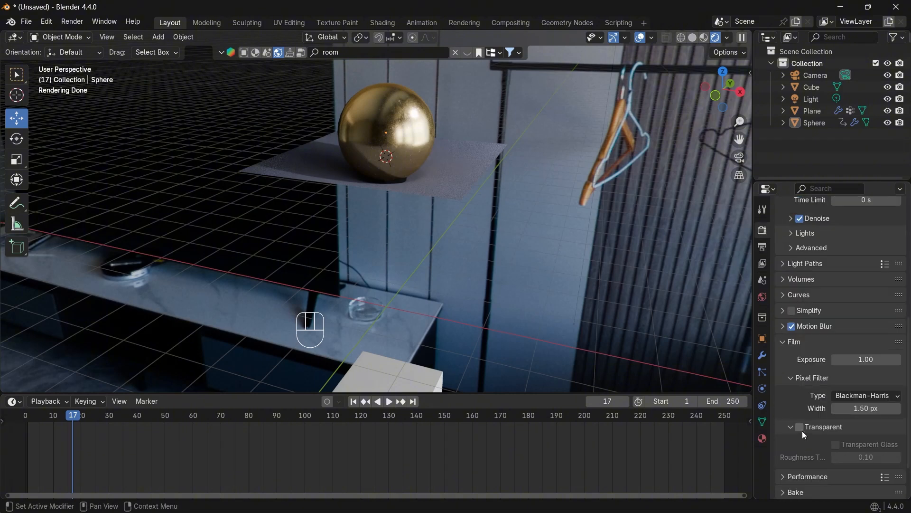
left_click(802, 429)
- Play the rendered animation against the transparent background and stop at frame 63 to inspect the torn cloth
scroll(529, 141, "up", 1)
middle_click_drag(529, 142, 531, 151)
key("space")
key("space")
middle_click_drag(550, 181, 552, 158)
key("space")
key("space")
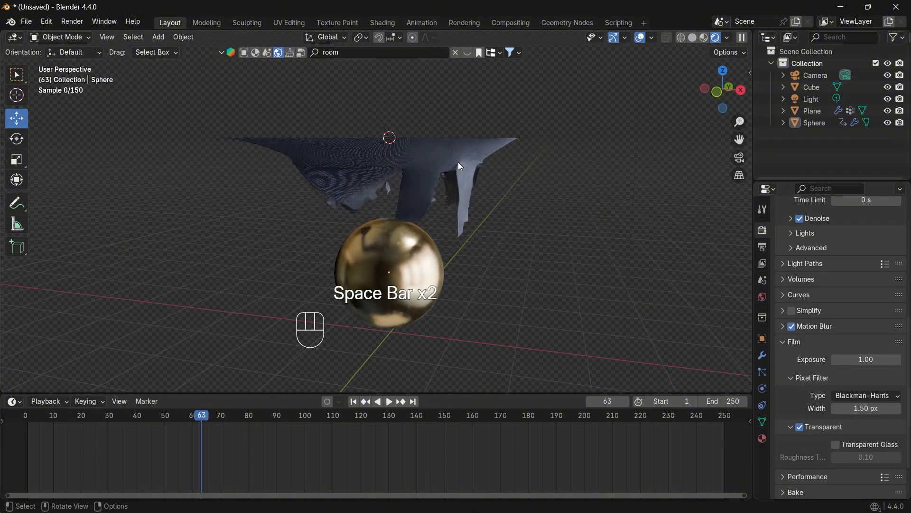
- Select the torn plane, replace the timeline with an enlarged Shader Editor and bring the material's Mapping node into view
scroll(458, 163, "up", 4)
left_click(487, 115)
left_click(15, 402)
left_click(46, 349)
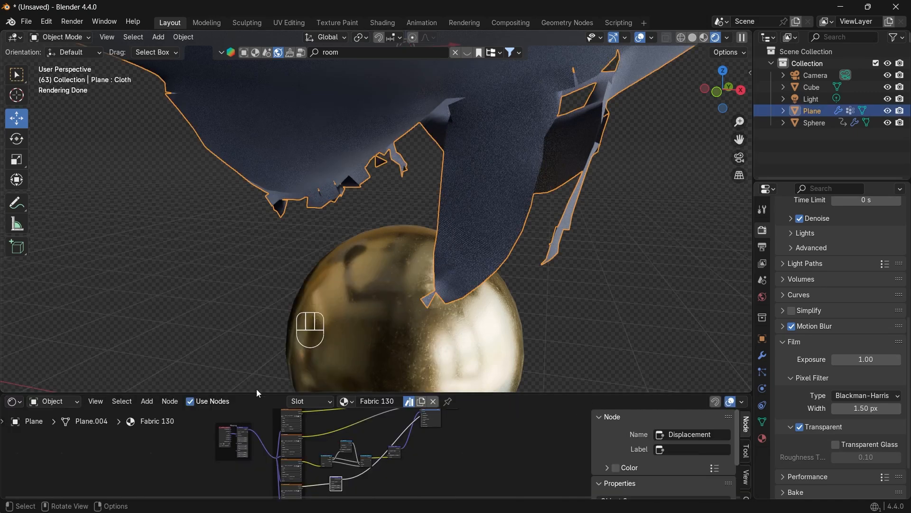
left_click_drag(256, 396, 256, 238)
right_click(202, 354)
middle_click_drag(236, 326, 576, 323)
scroll(236, 401, "up", 5)
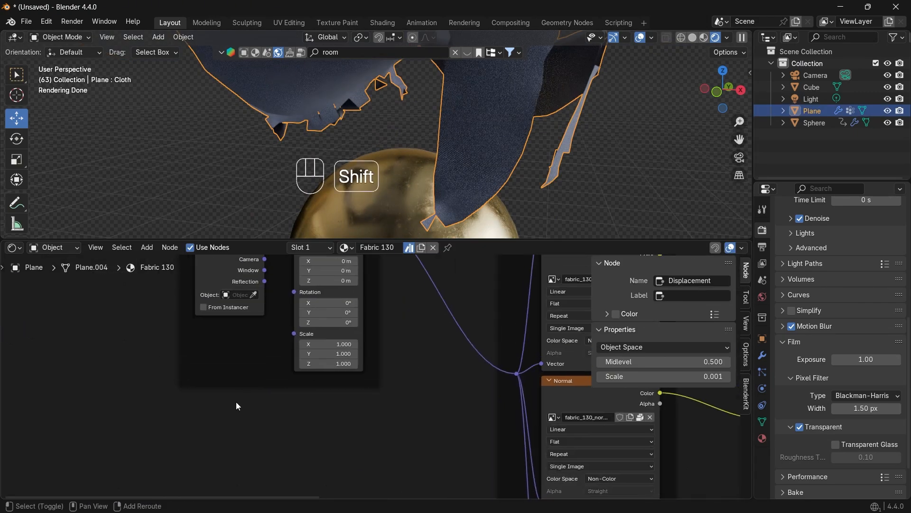
- Add a Value node set to 0.4 to the Fabric 130 material, connect it to the Mapping Scale and shrink the Shader Editor
key("shift+a")
type("val")
key("Return")
left_click(187, 359)
left_click_drag(257, 375, 294, 334)
left_click(249, 391)
left_click(249, 391)
left_click(250, 390)
left_click(250, 391)
left_click(249, 390)
scroll(728, 138, "down", 3)
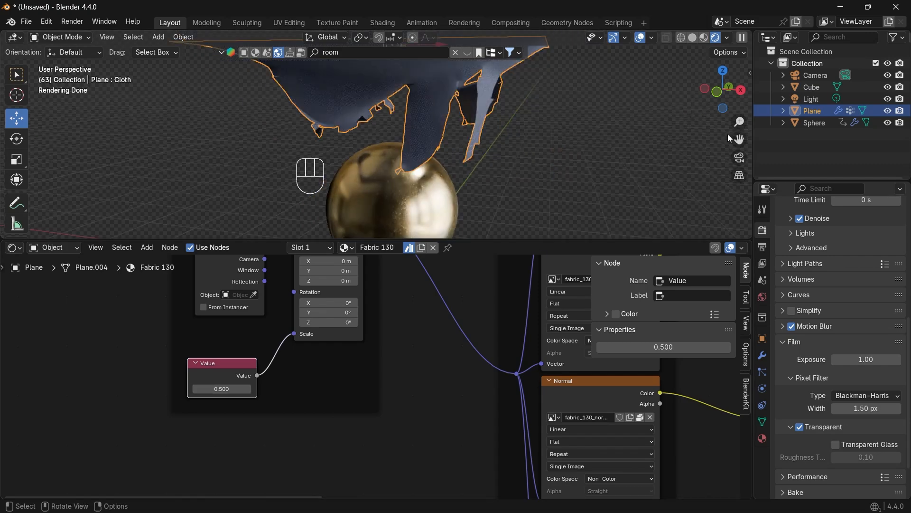
left_click_drag(736, 139, 741, 251)
left_click_drag(388, 239, 389, 434)
left_click(524, 180)
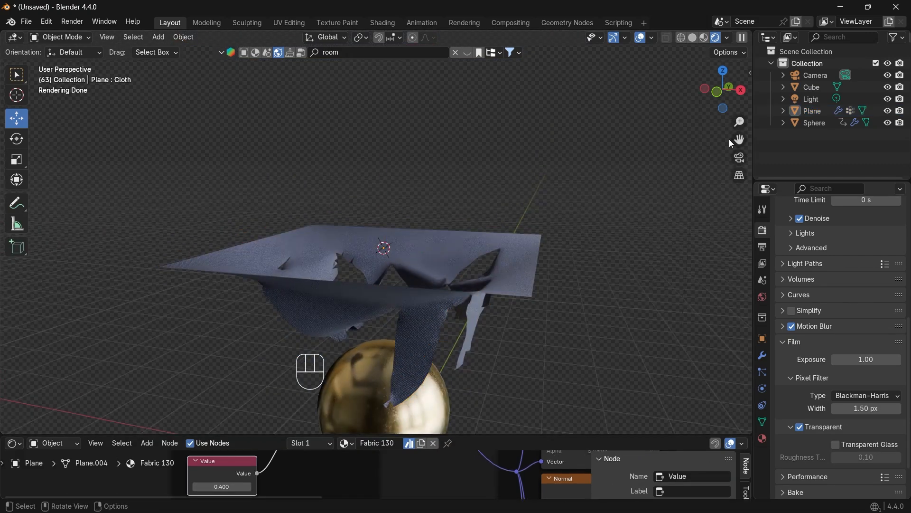
- Select the cube below the sphere and hide it from the scene
left_click_drag(739, 139, 739, 44)
scroll(391, 363, "down", 3)
mouse_move(723, 91)
left_mouse_down()
mouse_move(730, 106)
mouse_move(728, 89)
left_mouse_up()
left_click(386, 385)
left_click_drag(382, 355, 383, 136)
left_click(888, 86)
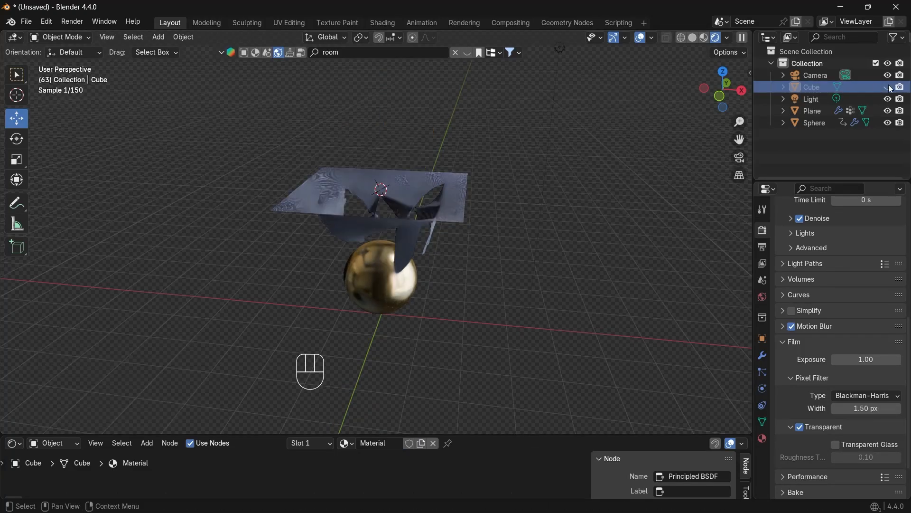
- Add a new plane mesh and rotate it 90° about the X axis so it stands upright
key("shift+a")
left_click(517, 157)
key("r")
key("y")
key("9")
key("0")
left_click(414, 164)
- Scale up the upright plane, move it back along Y behind the cloth and resize it by -5.106 as a backdrop
key("s")
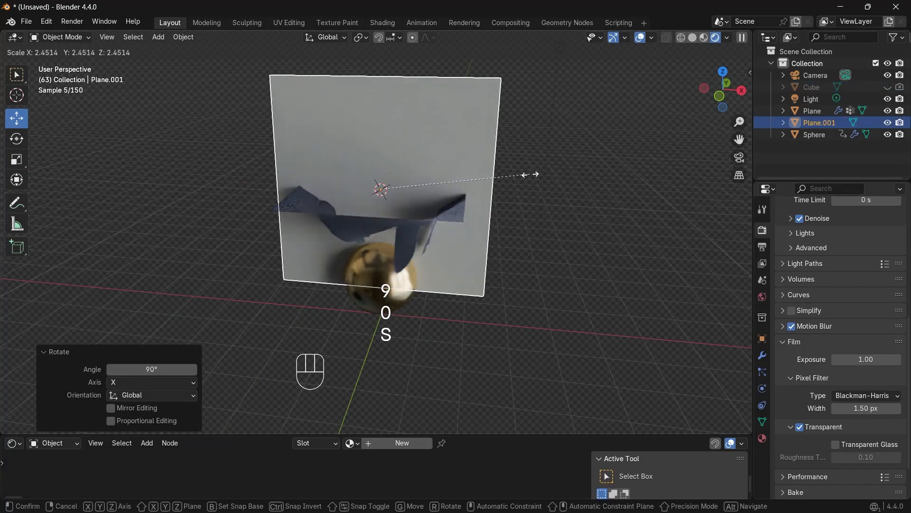
left_click(498, 175)
left_click_drag(723, 90, 653, 89)
left_click_drag(421, 197, 564, 201)
left_click_drag(723, 90, 807, 87)
key("s")
left_click(448, 159)
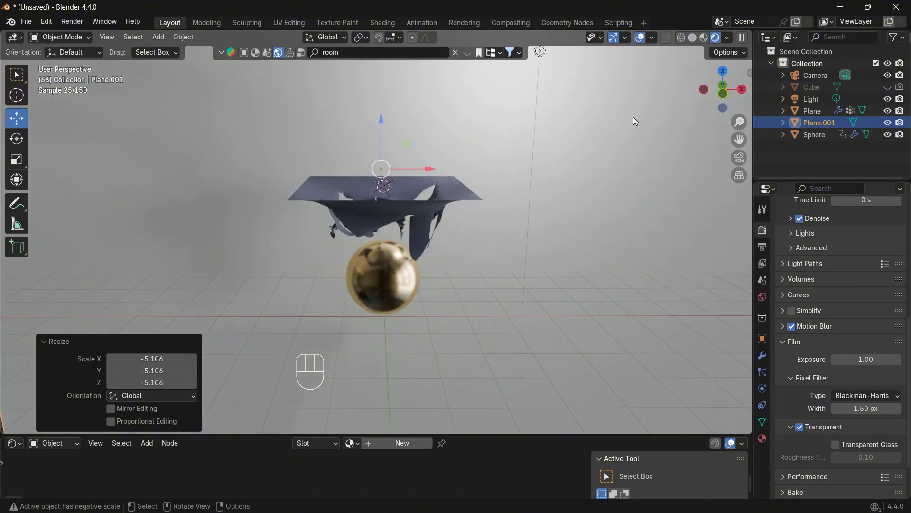
- Give the backdrop plane a new material with a black base colour, roughness 1.000 and IOR 2.100
left_click_drag(723, 90, 707, 84)
left_click(763, 438)
left_click(843, 278)
left_click(864, 351)
left_click_drag(880, 214, 881, 248)
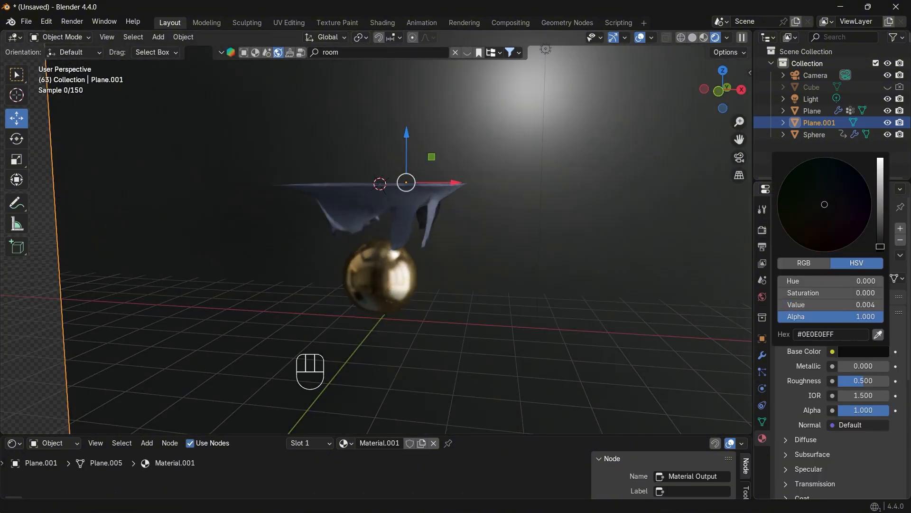
left_click_drag(865, 381, 893, 395)
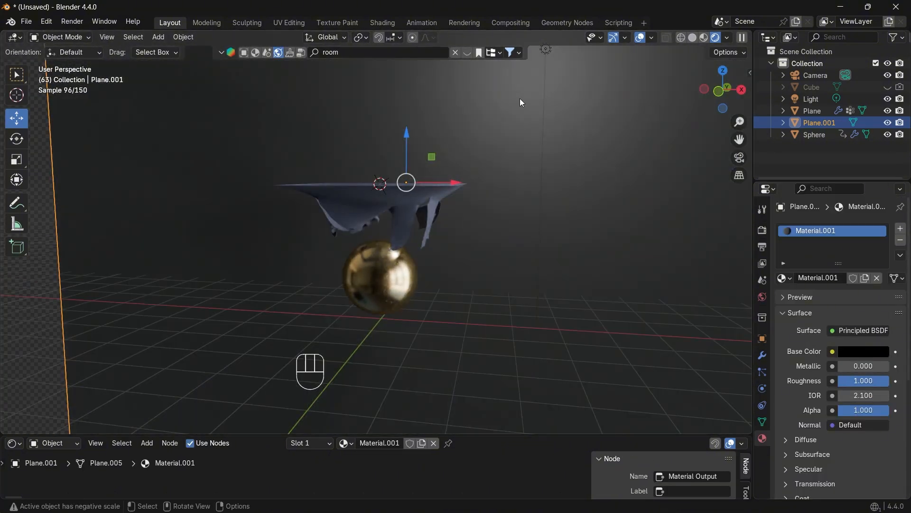
- Convert the scene light to an Area light and scale it up by 6.889, with a further enlargement
left_click_drag(723, 90, 596, 95)
scroll(596, 95, "down", 3)
left_click(432, 123)
left_click_drag(394, 119, 496, 158)
left_click_drag(538, 82, 522, 93)
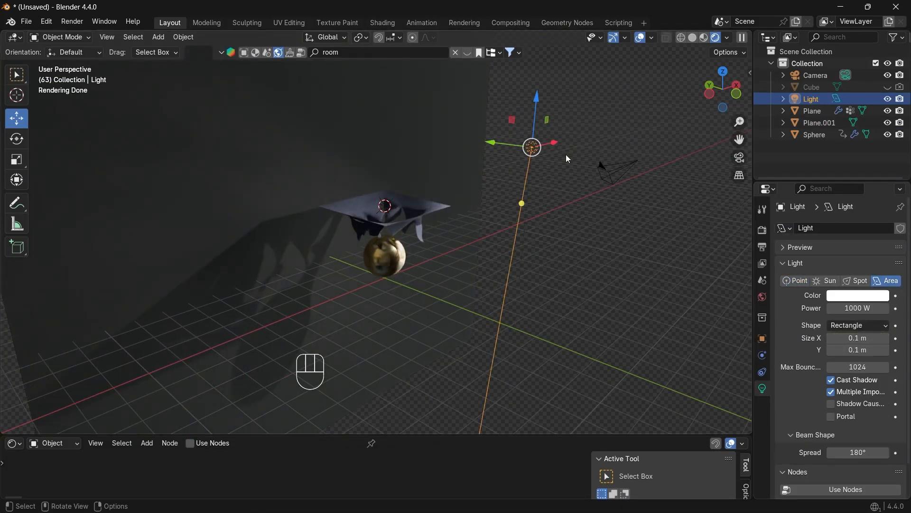
key("s")
left_click(230, 138)
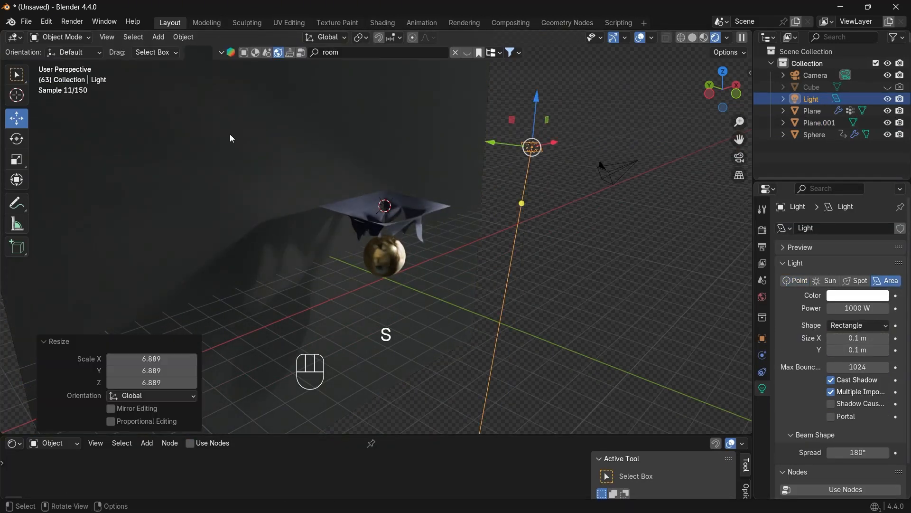
key("s")
left_click(237, 135)
- Move the area light by about 2.73 m in X, 1.43 m in Y and 2.35 m in Z
left_click_drag(723, 90, 660, 98)
key("g")
left_click(709, 76)
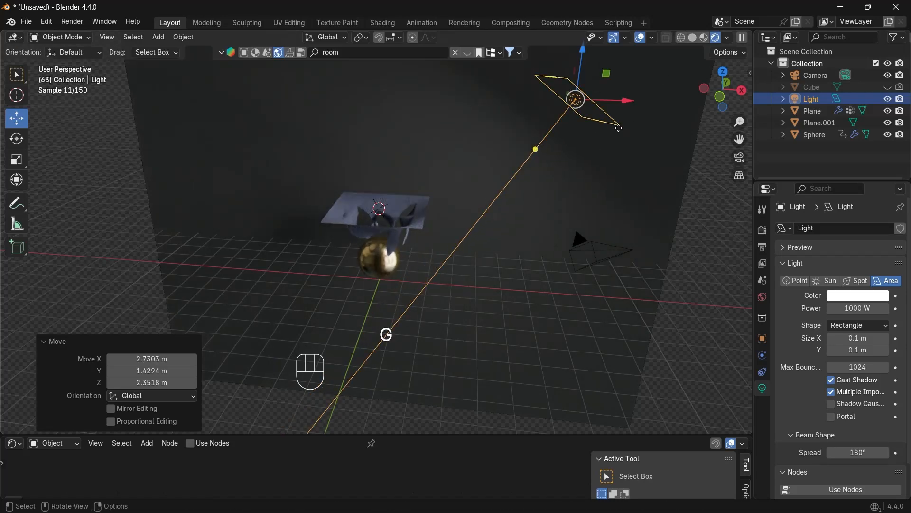
middle_click_drag(599, 254, 592, 223)
scroll(593, 223, "up", 6)
left_click(53, 341)
middle_click_drag(562, 166, 529, 183)
- Look through the camera and set the output resolution to 1080 × 1920 px for a vertical frame
key("KP_0")
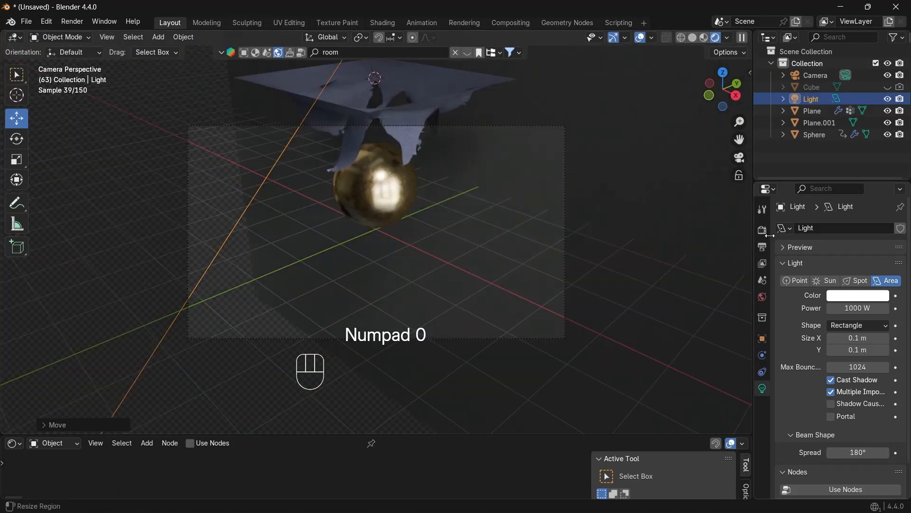
left_click(762, 230)
left_click(762, 210)
left_click(762, 230)
left_click(762, 247)
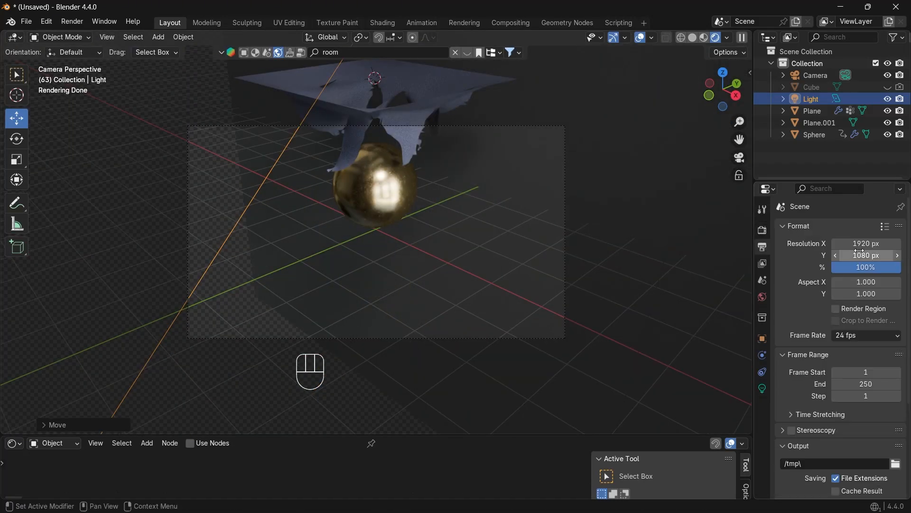
left_click(864, 244)
type("1080")
double_click(856, 255)
key("Return")
- Lock the camera to the view and frame the cloth and sphere inside the vertical shot
left_click_drag(739, 140, 752, 115)
key("n")
left_click(746, 127)
left_click(657, 228)
mouse_move(558, 89)
left_mouse_down()
mouse_move(572, 66)
mouse_move(565, 105)
left_mouse_up()
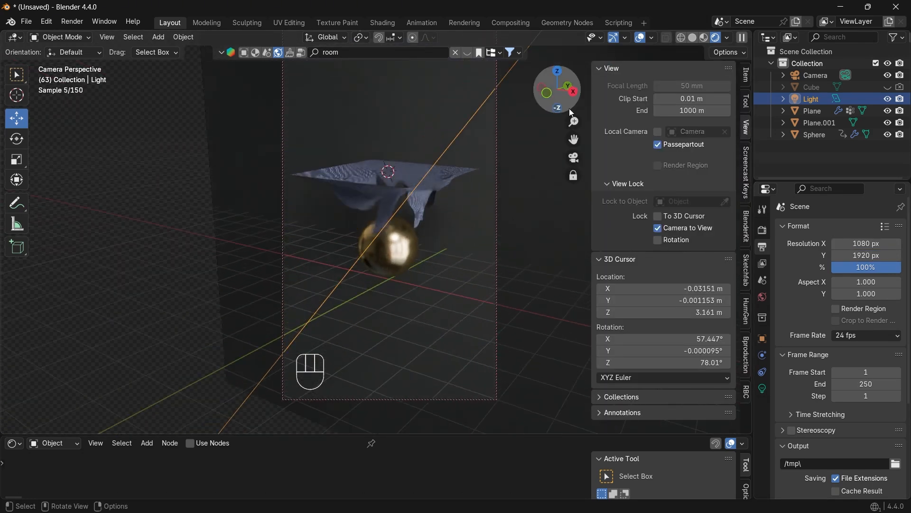
- Switch the lower editor area from the Shader Editor to the Timeline
left_click(14, 442)
left_click(173, 340)
scroll(826, 332, "down", 6)
- Enable the camera's depth of field focused on the sphere and set its passepartout to 1.000
left_click(815, 75)
left_click(762, 388)
scroll(799, 382, "down", 4)
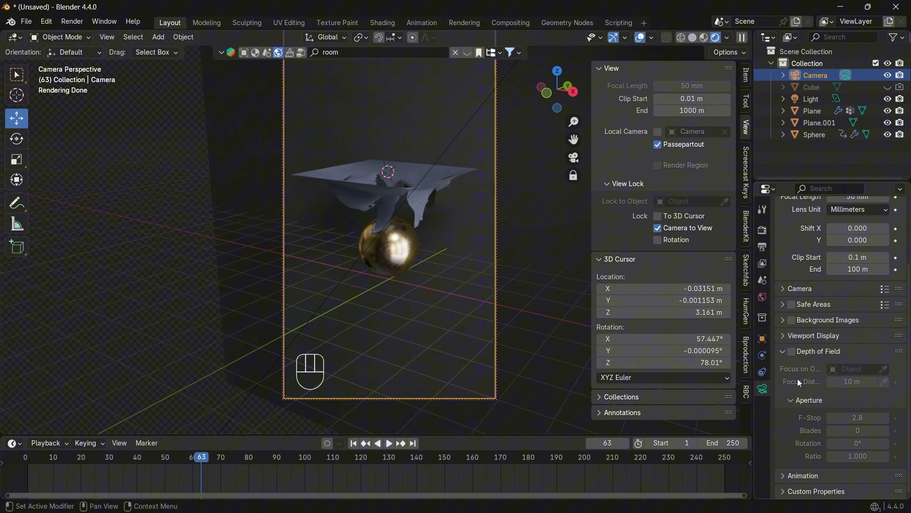
left_click(791, 352)
left_click(884, 369)
left_click(405, 250)
left_click(814, 336)
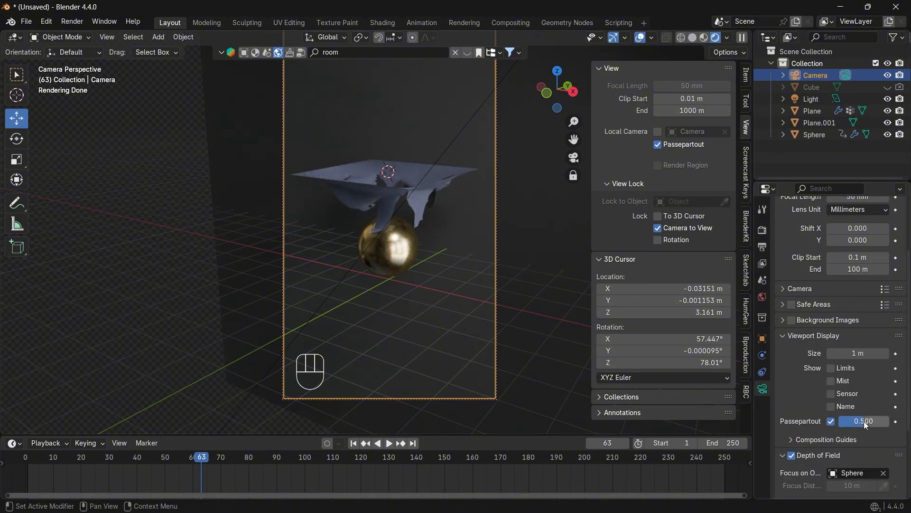
left_click_drag(865, 422, 894, 422)
- Refine the camera framing with the sphere at its starting height, and unlock the camera from the view
left_click_drag(574, 139, 575, 159)
left_click_drag(560, 93, 572, 92)
left_click_drag(118, 470, 22, 478)
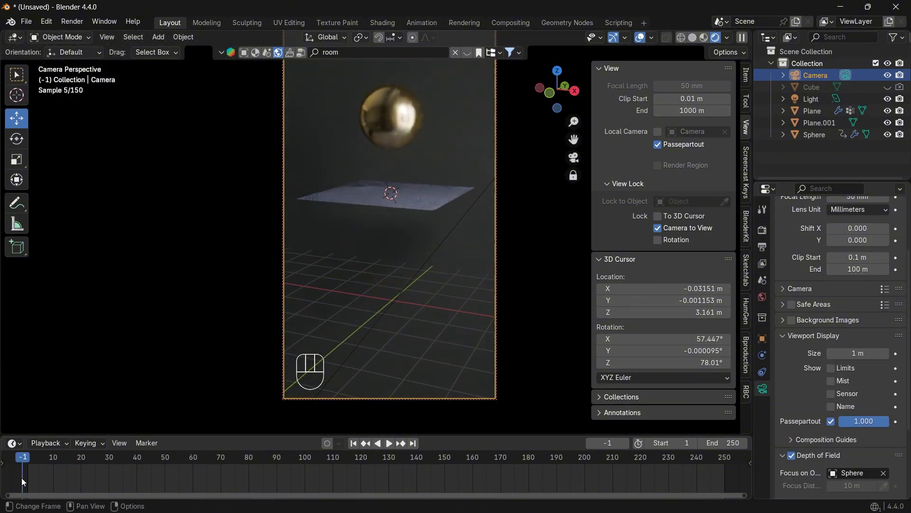
left_click_drag(557, 91, 561, 91)
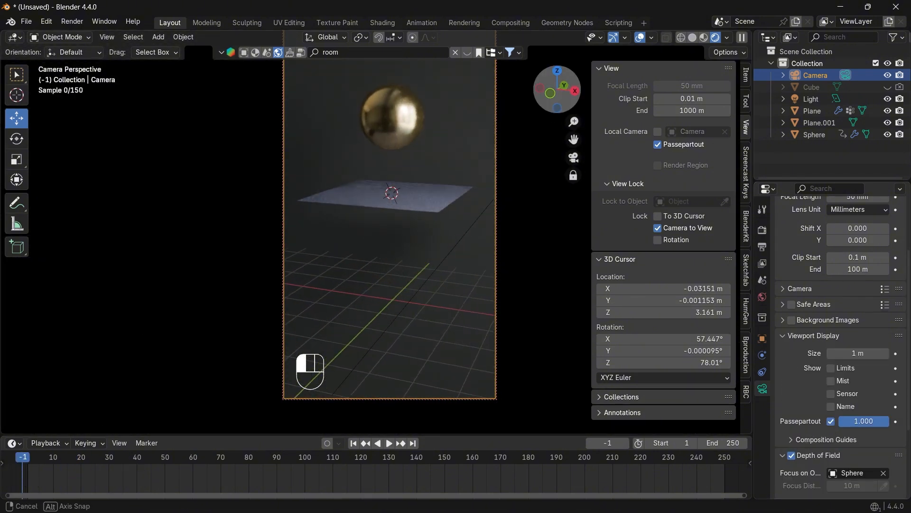
left_click(573, 175)
- Play the fall through the camera with viewport overlays hidden to check the framing
key("space")
key("space")
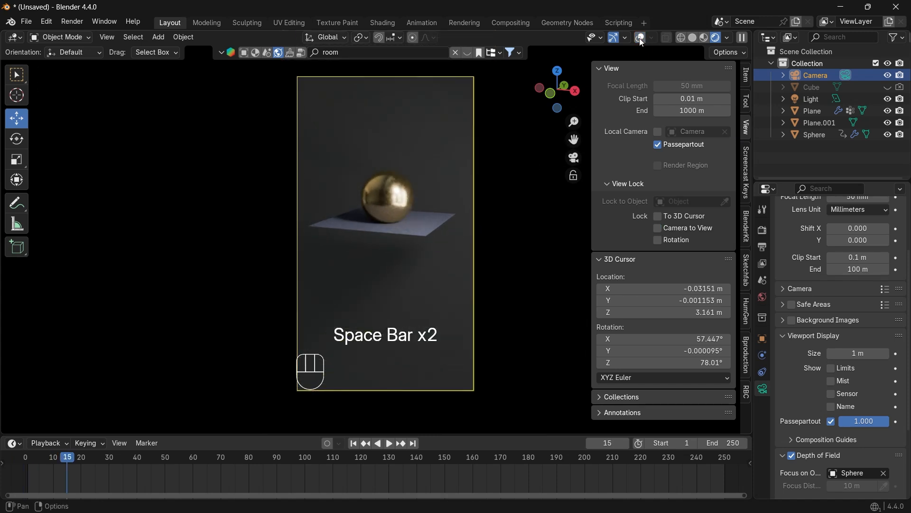
key("space")
key("space")
- Set the camera's focal length to 85 mm and reframe the shot with the camera locked to the view
key("KP_0")
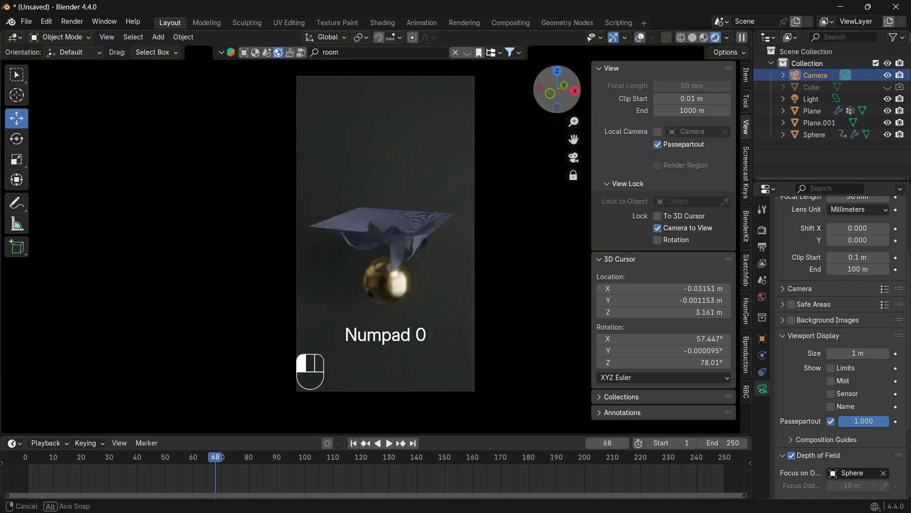
scroll(796, 293, "up", 4)
left_click_drag(858, 284, 885, 283)
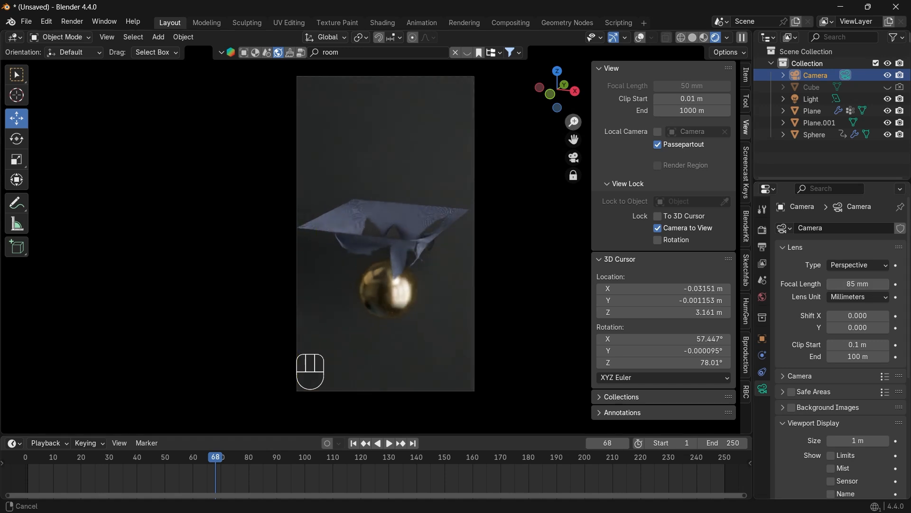
- Replay the cloth tear from the start in the reframed camera view, up to frame 68
key("space")
key("space")
left_click_drag(191, 457, 28, 459)
key("space")
key("space")
key("space")
key("space")
key("space")
key("space")
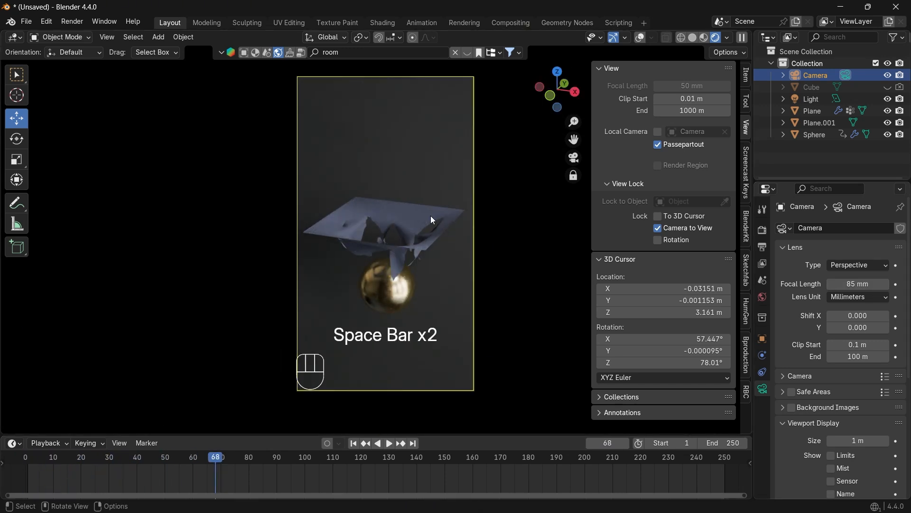
- Add a Plain Axes empty at the torn opening and raise it along Z to the cloth's height
key("KP_0")
scroll(412, 191, "up", 3)
middle_click_drag(238, 228, 206, 251)
key("shift+a")
mouse_move(366, 381)
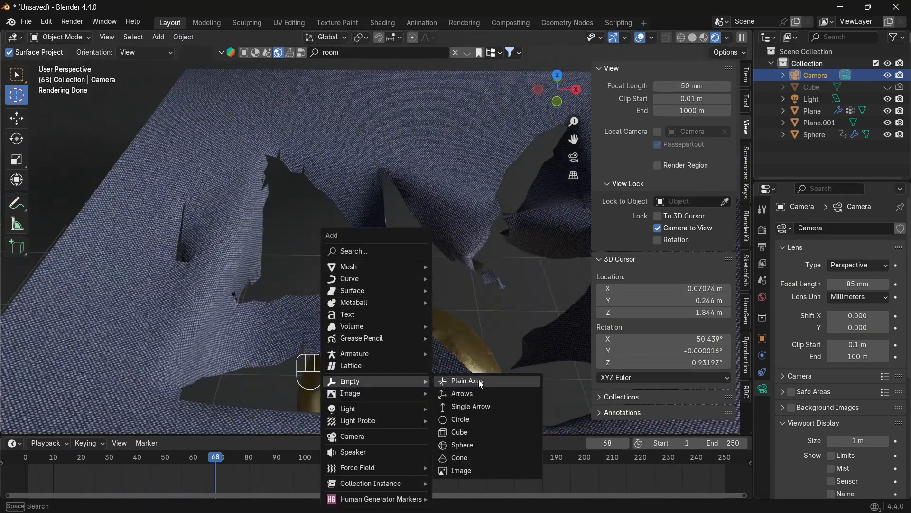
left_click(480, 383)
left_click(17, 118)
scroll(482, 289, "down", 6)
left_click_drag(395, 226, 397, 160)
left_click_drag(560, 100, 549, 76)
- Set the camera's depth of field to focus on the empty
left_click(816, 76)
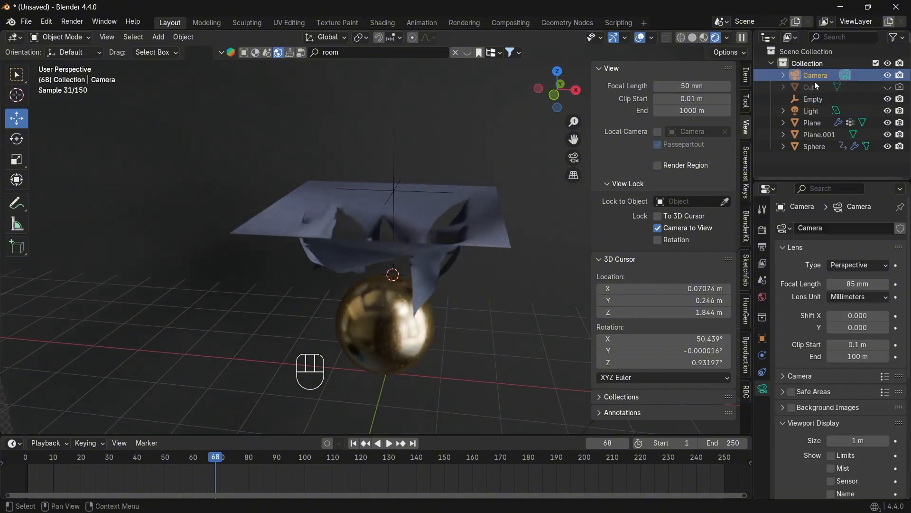
scroll(845, 361, "down", 4)
left_click(853, 443)
left_click(734, 341)
key("KP_0")
scroll(850, 418, "down", 3)
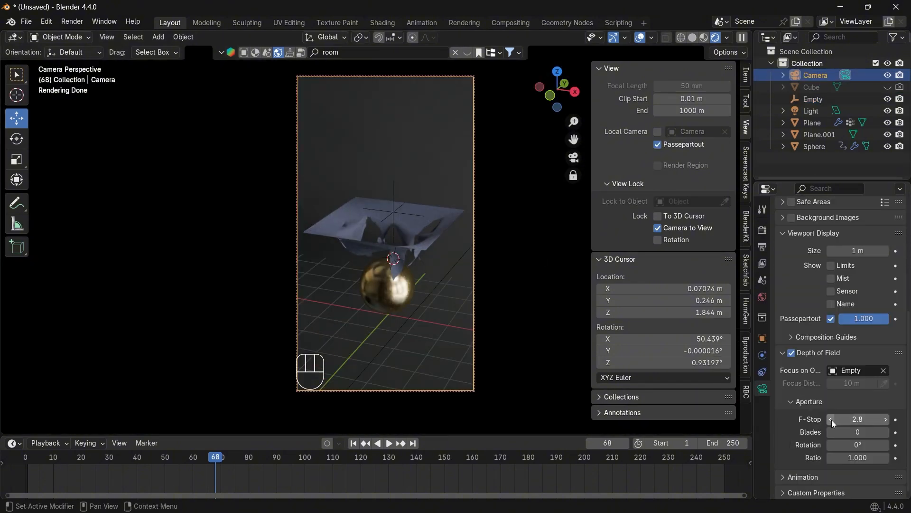
- Set the area light's power to 3000 W and hide the viewport overlays
left_click(811, 111)
key("Return")
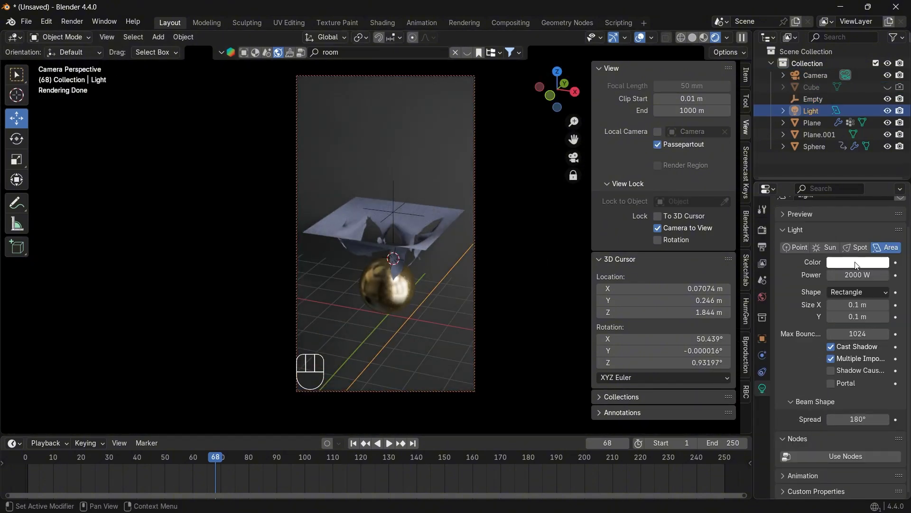
type("3")
key("Return")
left_click(640, 37)
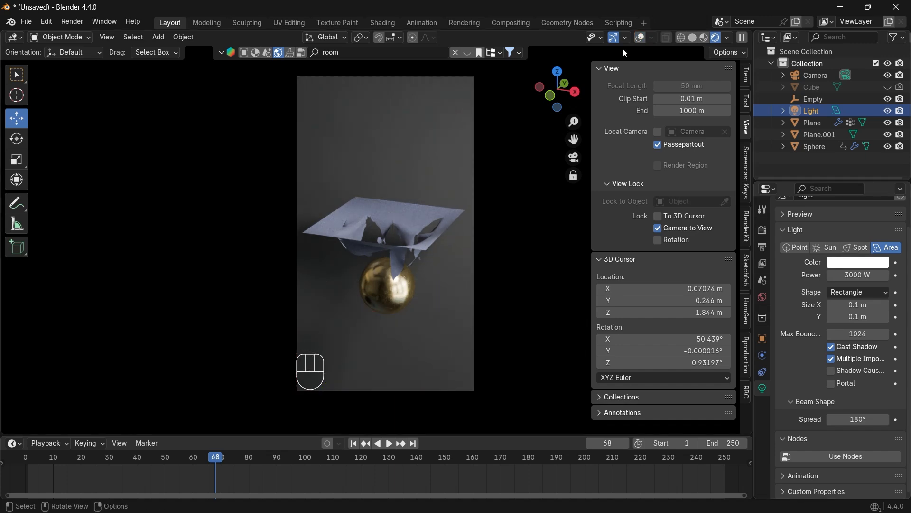
- Move the backdrop plane farther behind the cloth along Y and scale it
key("KP_0")
left_click_drag(550, 101, 519, 104)
left_click(479, 180)
mouse_move(482, 210)
left_mouse_down()
mouse_move(505, 203)
mouse_move(491, 207)
left_mouse_up()
key("s")
left_click(483, 204)
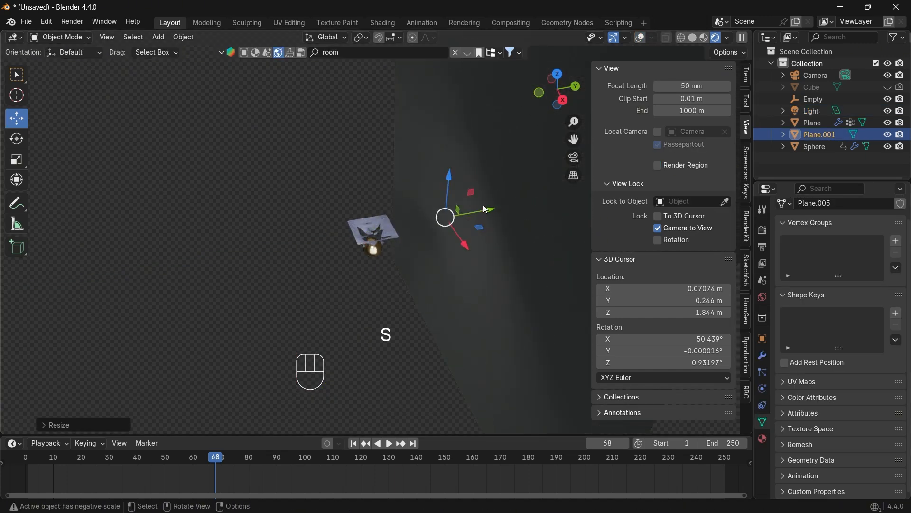
- Duplicate the area light, position and rotate the copy, and return to the camera view without overlays
left_click(640, 37)
middle_click_drag(411, 183, 460, 179)
left_click(416, 218)
left_click(17, 139)
left_click_drag(319, 203, 266, 149)
middle_click_drag(479, 147, 560, 90)
key("KP_0")
left_click(640, 37)
- Set the backdrop material's metallic to 0.183 and roughness to 0.688
left_click(430, 136)
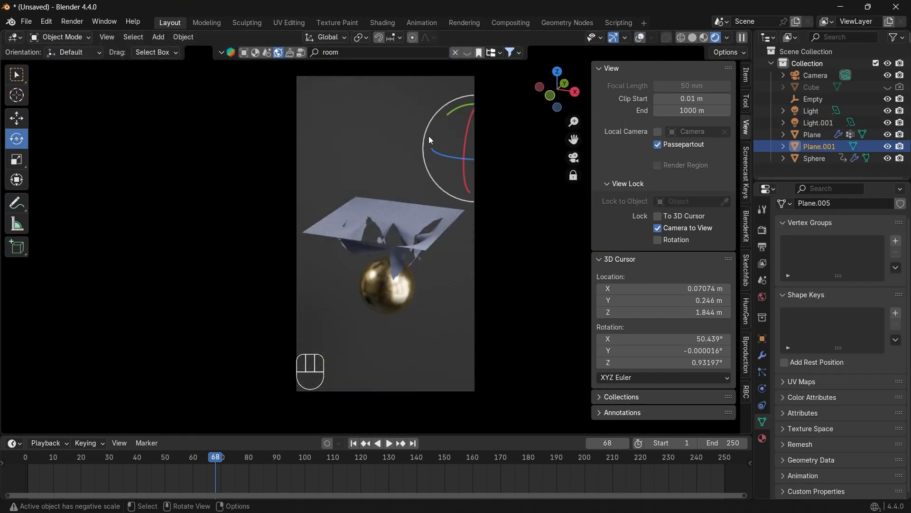
left_click(762, 438)
left_click_drag(887, 356, 846, 344)
- Play the animation from the start to review the new lighting and backdrop
left_click(26, 461)
key("space")
key("space")
key("space")
key("space")
key("space")
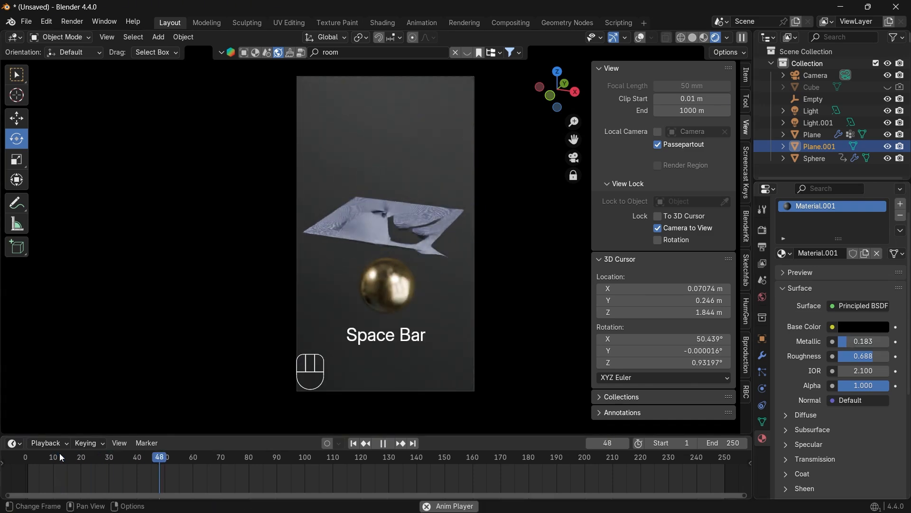
key("space")
key("space")
key("space")
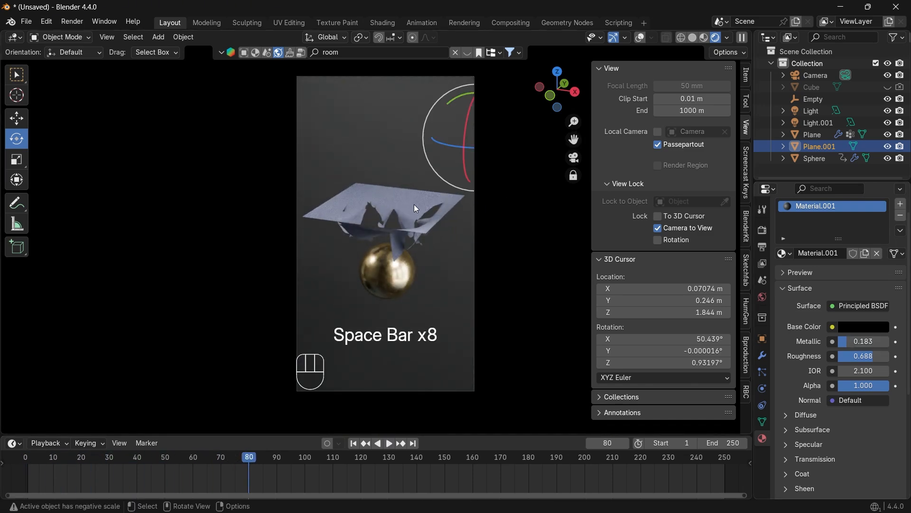
- Search the BlenderKit materials for cloth and apply Procedural woven cloth to the torn plane
key("KP_0")
scroll(360, 245, "up", 8)
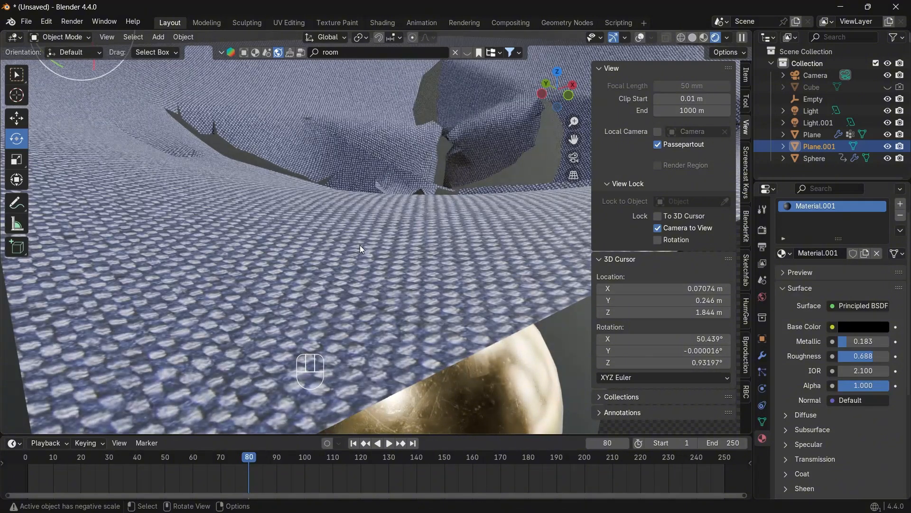
key("KP_0")
left_click(383, 226)
left_click(278, 52)
type("cloth")
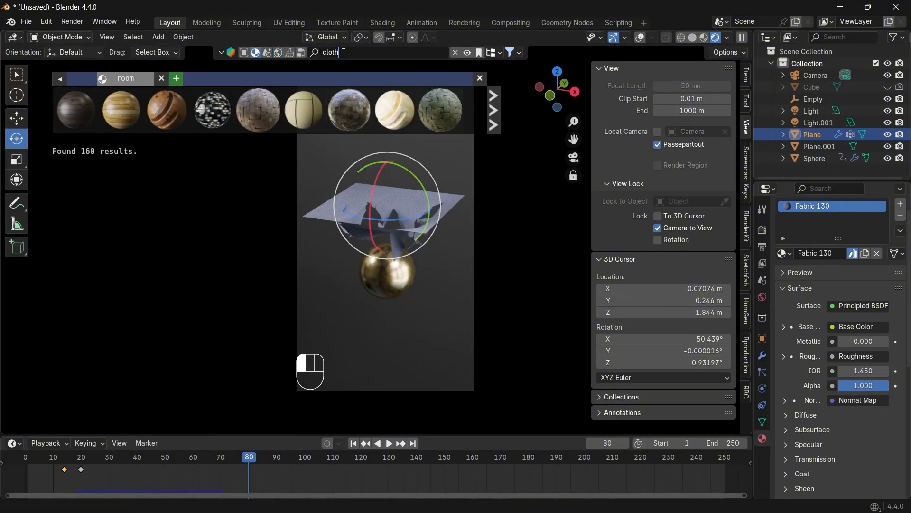
key("Return")
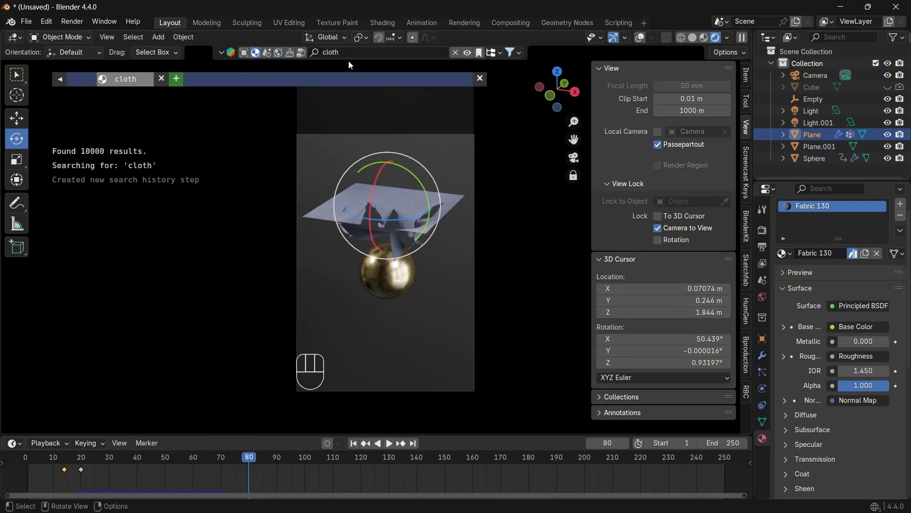
left_click_drag(124, 116, 333, 208)
left_click(498, 121)
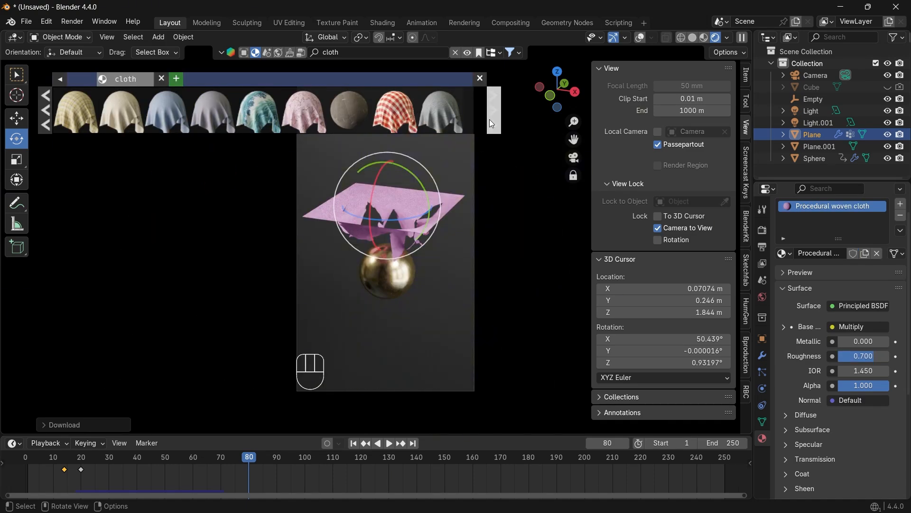
left_click(494, 119)
left_click(252, 281)
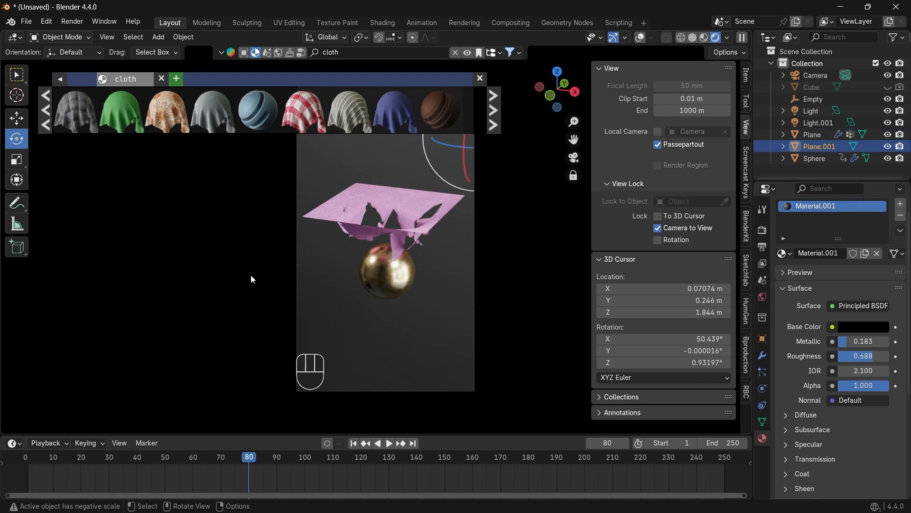
- Play the animation repeatedly from its early frames to check the pink cloth material in motion
key("space")
key("space")
left_click(59, 462)
key("space")
key("space")
left_click(64, 455)
key("space")
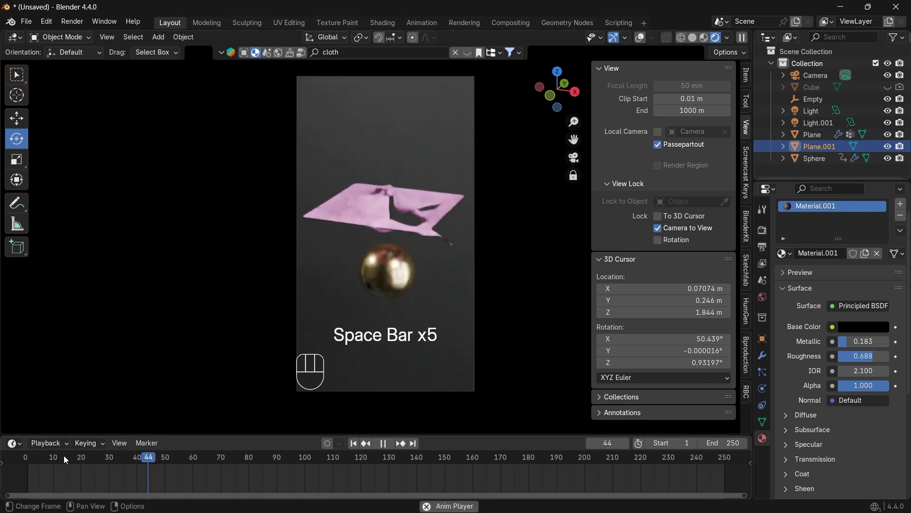
key("space")
- Bake the torn plane's cloth simulation cache for frames 18 to 150
left_click(763, 247)
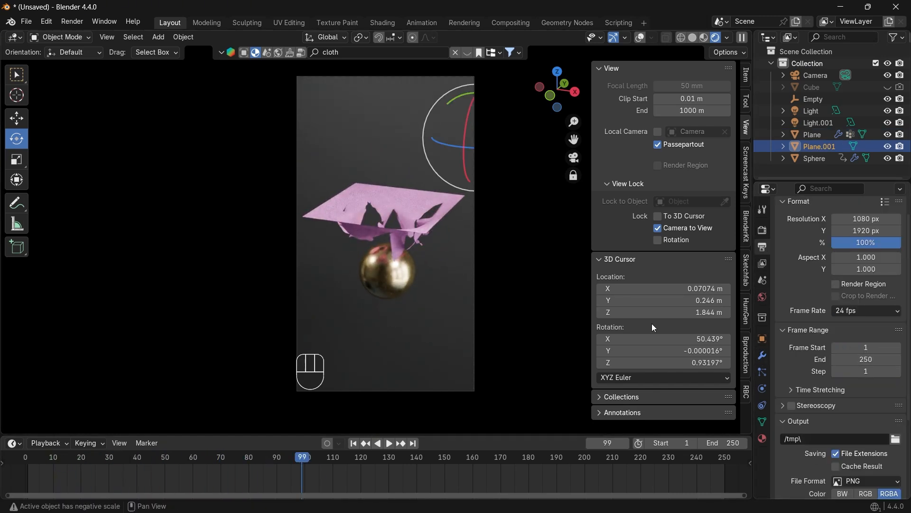
left_click(410, 204)
left_click(763, 372)
left_click(763, 389)
scroll(833, 414, "down", 20)
left_click(844, 325)
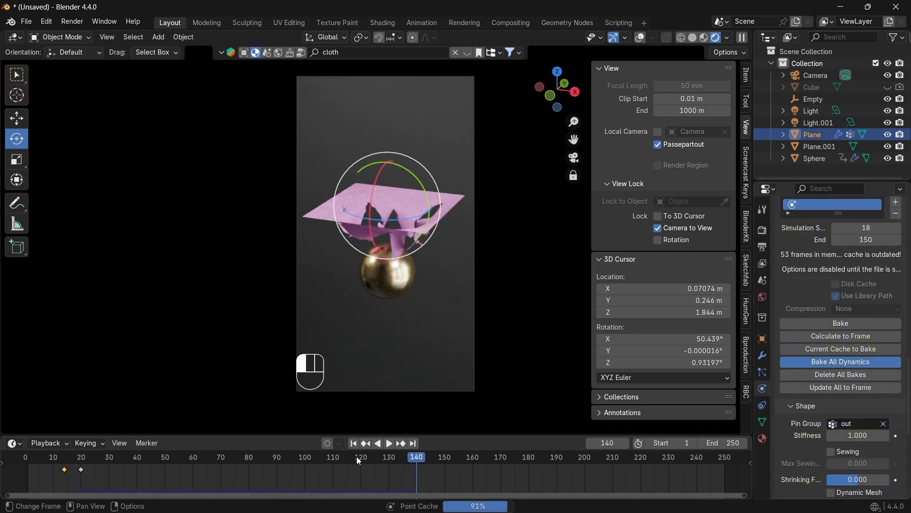
- Play the baked animation, stop at frame 105 and render that frame
left_click(71, 463)
key("space")
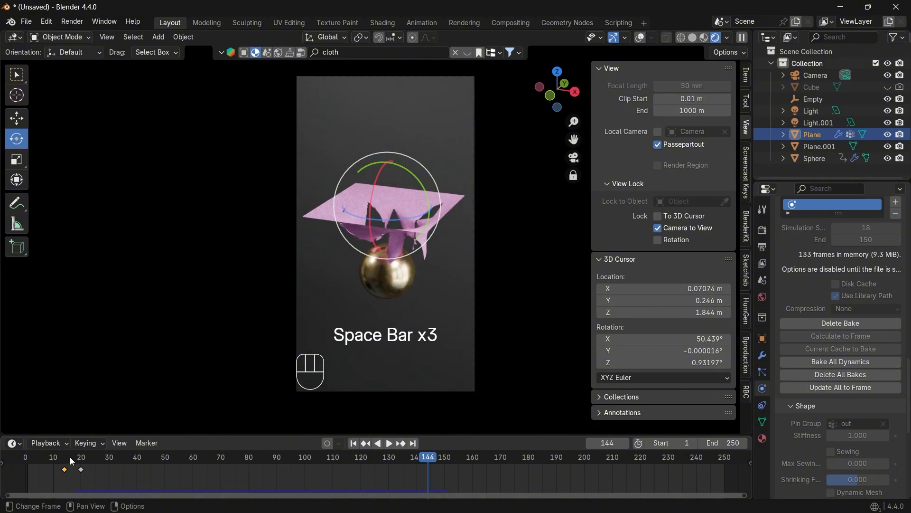
left_click(71, 460)
key("space")
key("space")
key("F12")
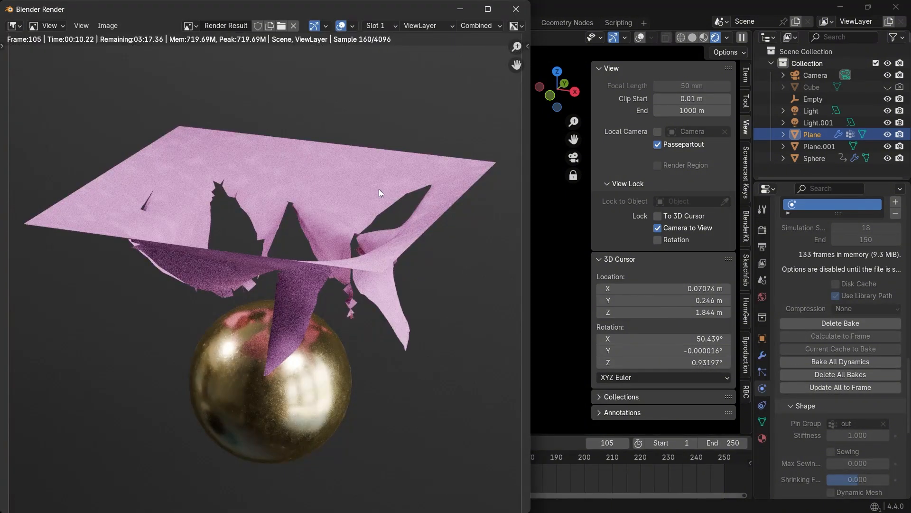
- Close the finished test render and search the BlenderKit materials for tearing cloth
key("Home")
key("KP_1")
left_click(516, 12)
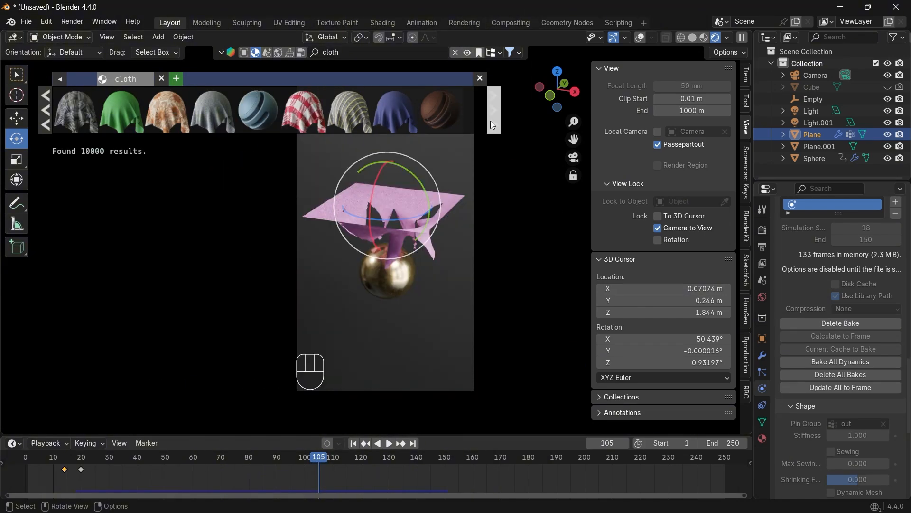
left_click(494, 112)
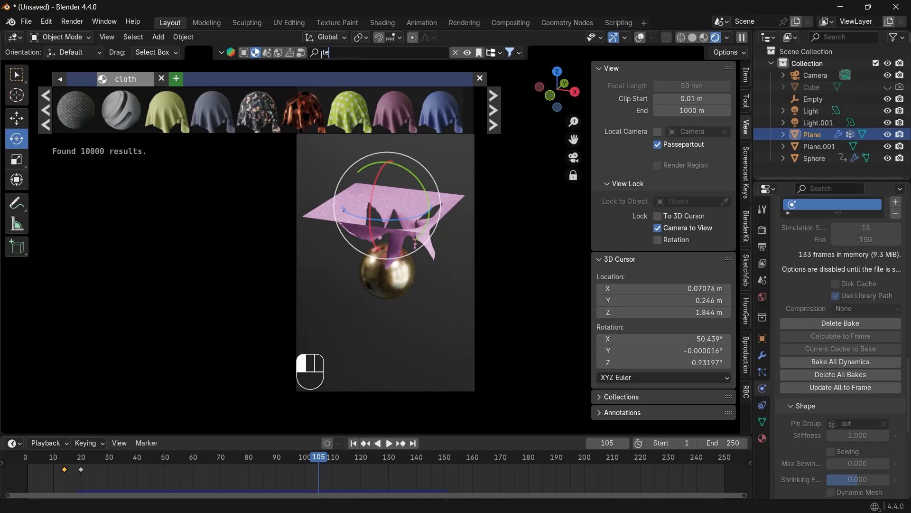
key("Return")
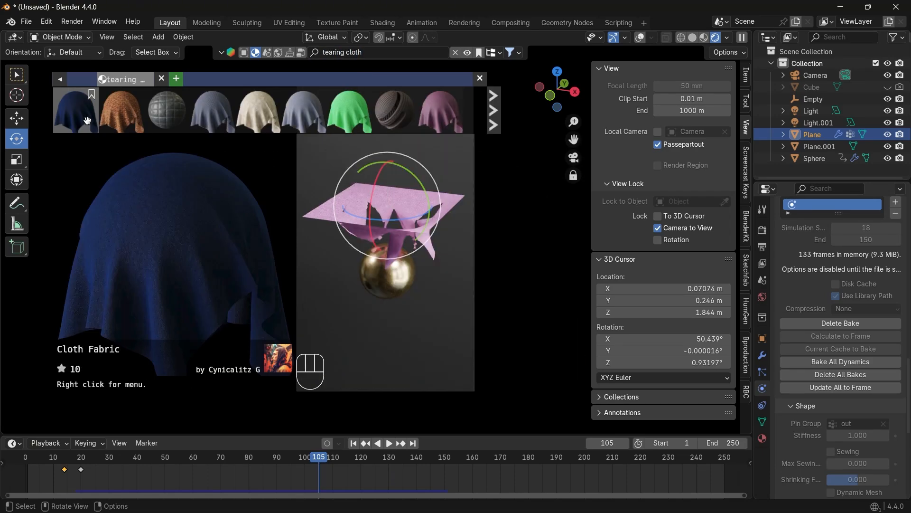
- Browse the BlenderKit material results and apply the pink fabric material to the torn plane
scroll(257, 111, "down", 6)
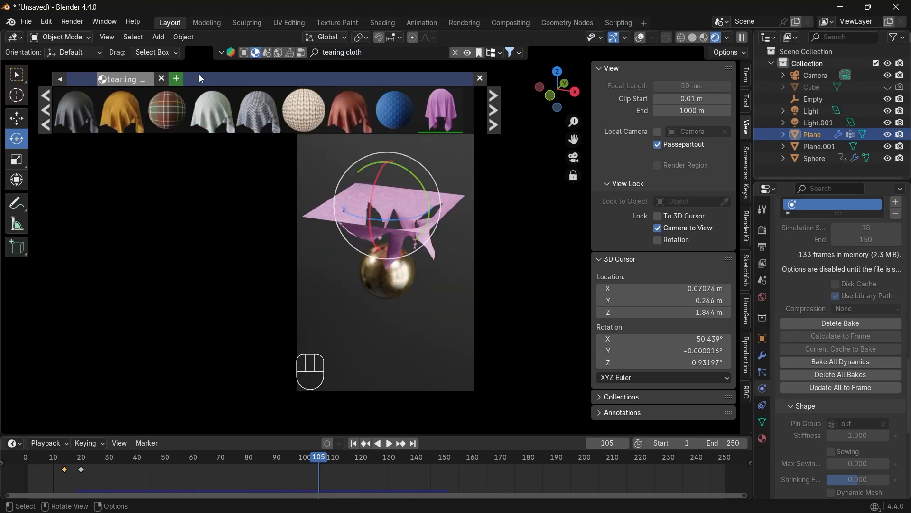
left_click(368, 68)
left_click(491, 118)
left_click(492, 118)
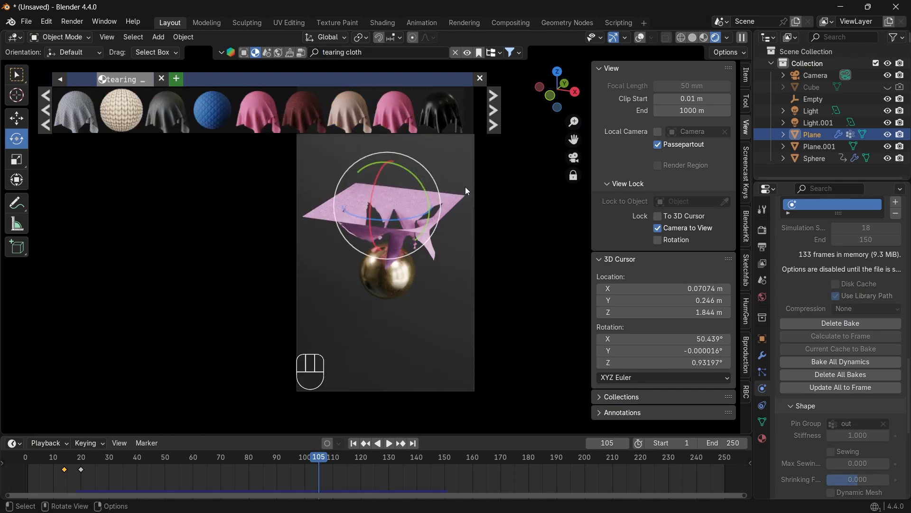
left_click_drag(397, 115, 320, 215)
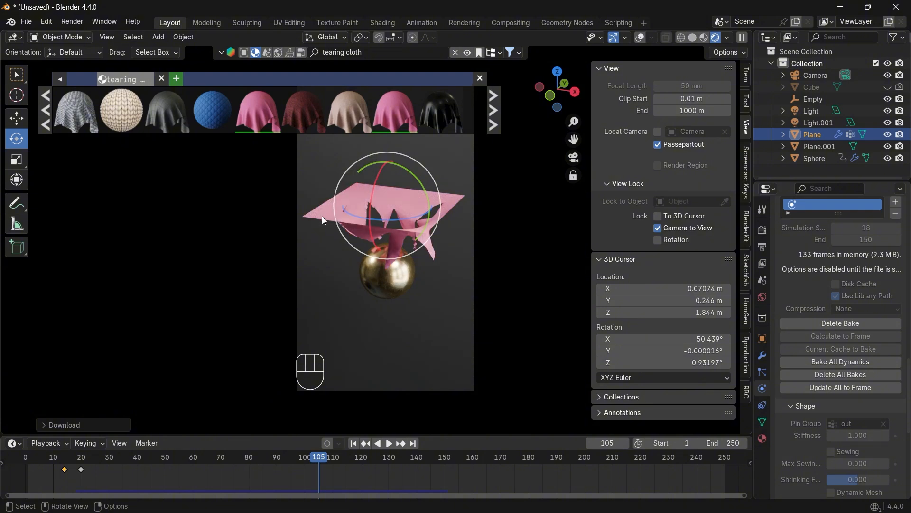
- Replace the timeline with the Shader Editor and enlarge it to show the Fabric material's nodes
left_click(15, 443)
left_click(42, 398)
key("KP_0")
left_click_drag(380, 435, 375, 257)
- Add a Value node set to 0.5 and link it to the Scale input of the Fabric material's mapping node
key("shift+a")
left_click(42, 364)
type("s")
key("BackSpace")
key("BackSpace")
type("va")
key("Return")
left_click(12, 356)
left_click_drag(80, 368, 135, 349)
left_click(73, 383)
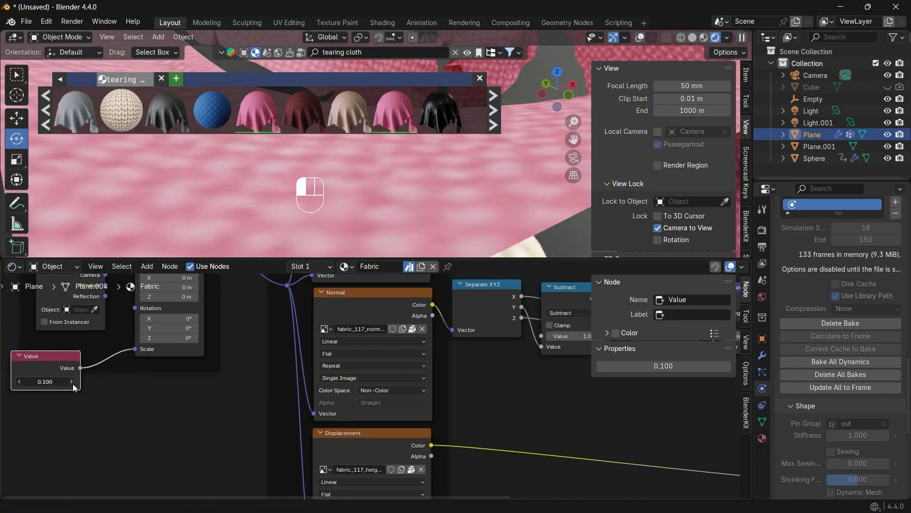
- Return to the camera view, hide the BlenderKit results and shrink the Shader Editor
key("KP_0")
left_click(304, 203)
left_click(480, 78)
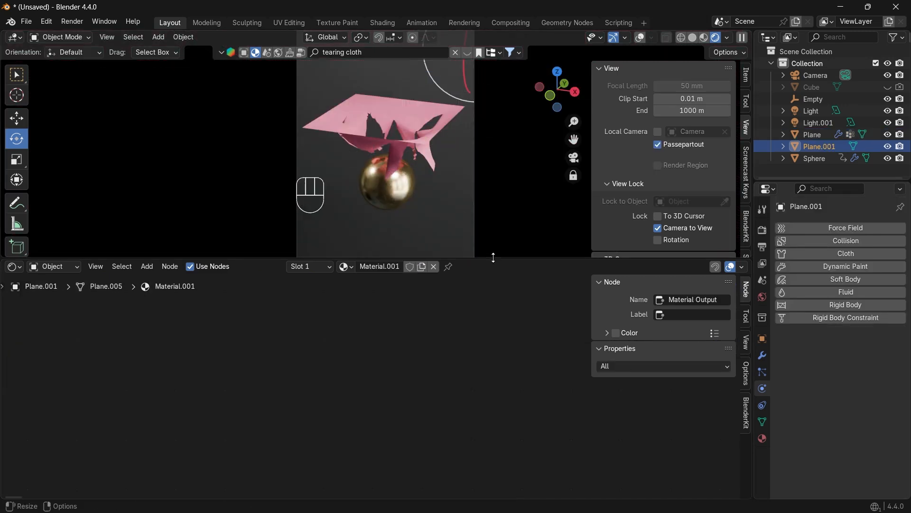
left_click_drag(493, 258, 497, 402)
- Set the render's maximum samples to 150, render frame 105 and close the render window
left_click(763, 247)
left_click(762, 230)
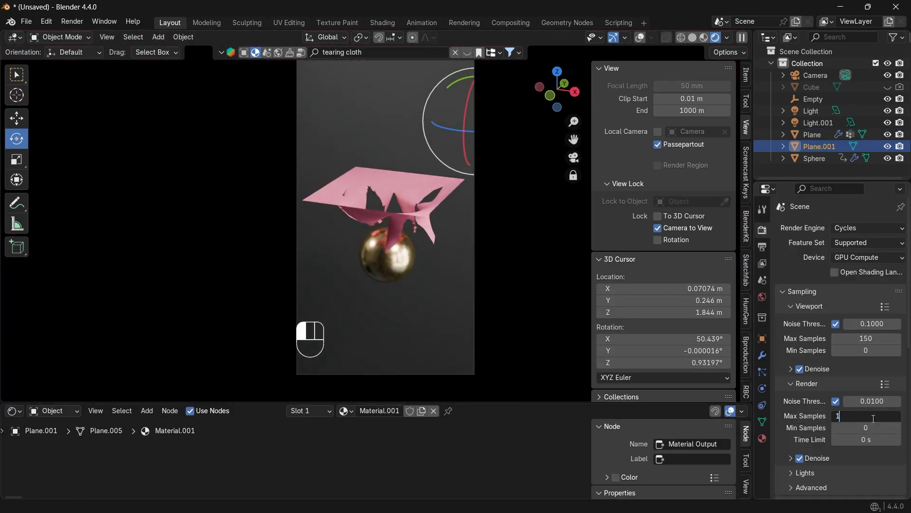
key("F12")
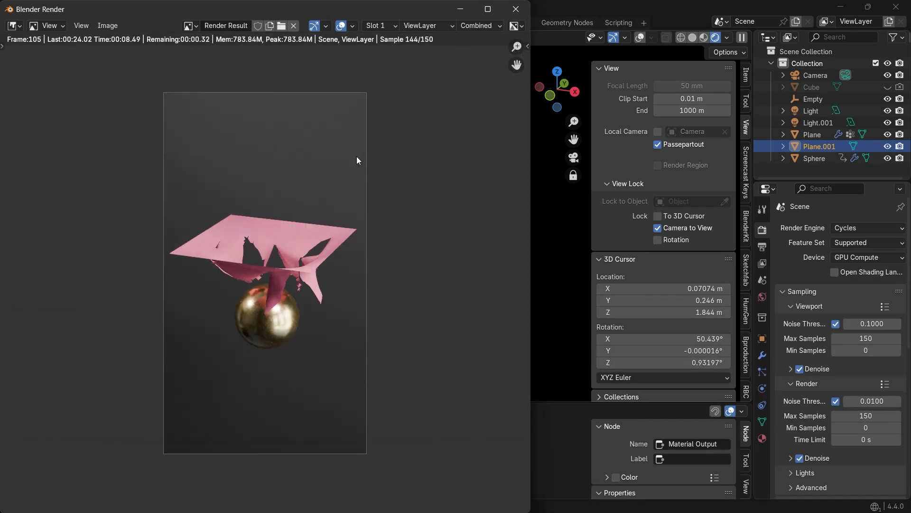
left_click(515, 9)
- Try raising the subsurface weight of the torn plane's Fabric material
left_click(447, 183)
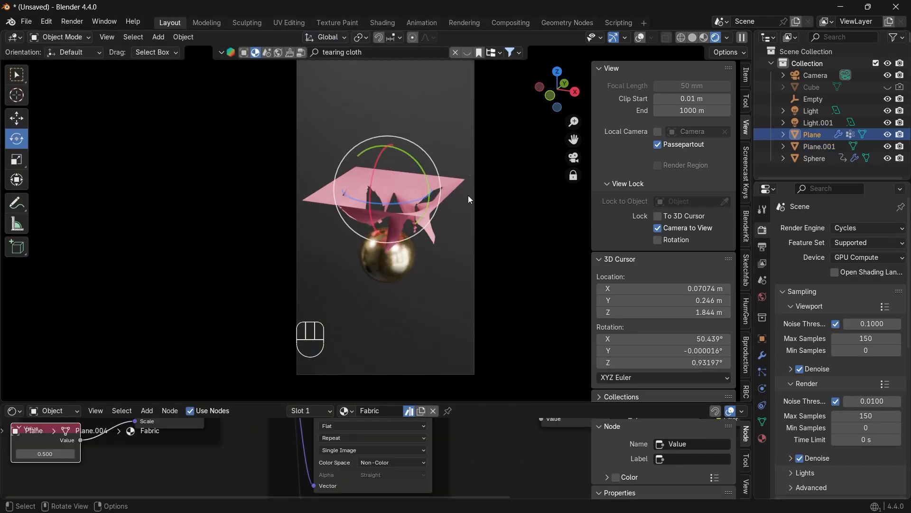
left_click(763, 439)
scroll(867, 451, "down", 2)
left_click(850, 407)
scroll(858, 448, "down", 4)
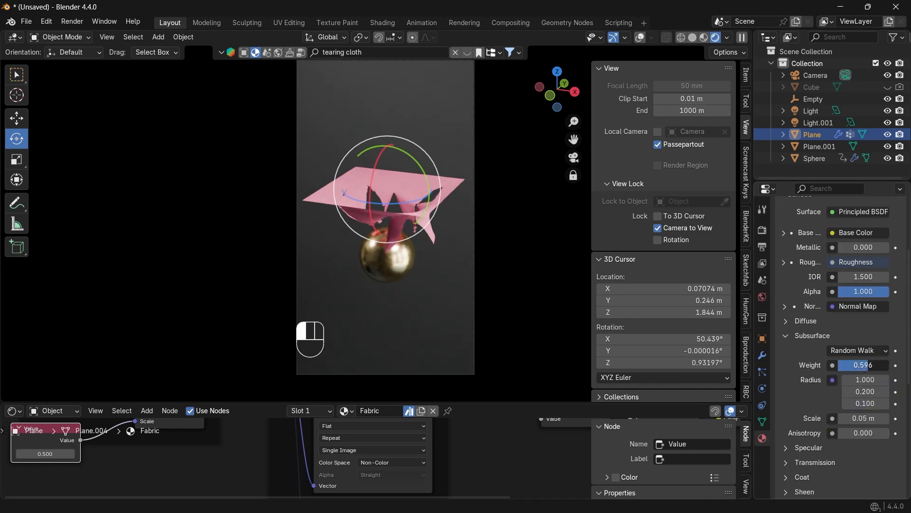
- Test-render the Fabric material with a subsurface weight of 0.742 and reset the weight to 0
left_click_drag(375, 403, 373, 247)
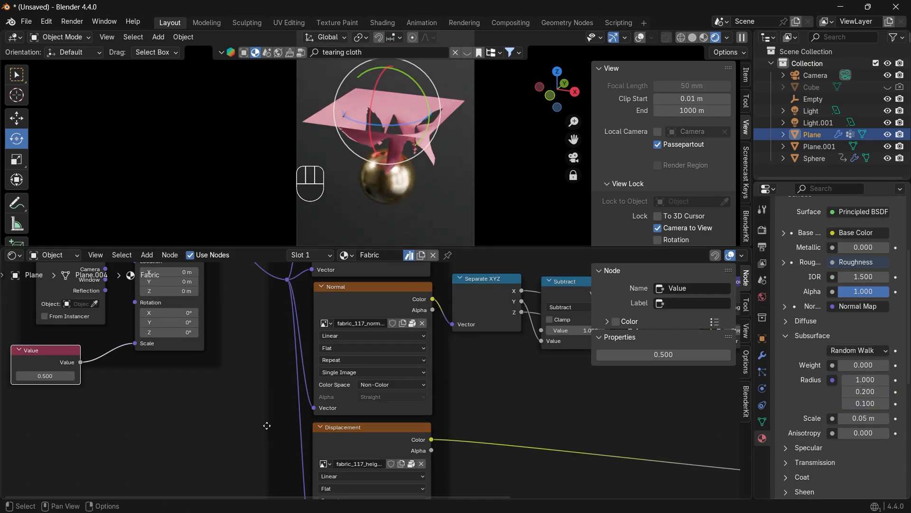
middle_click_drag(266, 425, 193, 413)
scroll(266, 423, "down", 6)
scroll(523, 399, "up", 4)
middle_click_drag(541, 392, 344, 461)
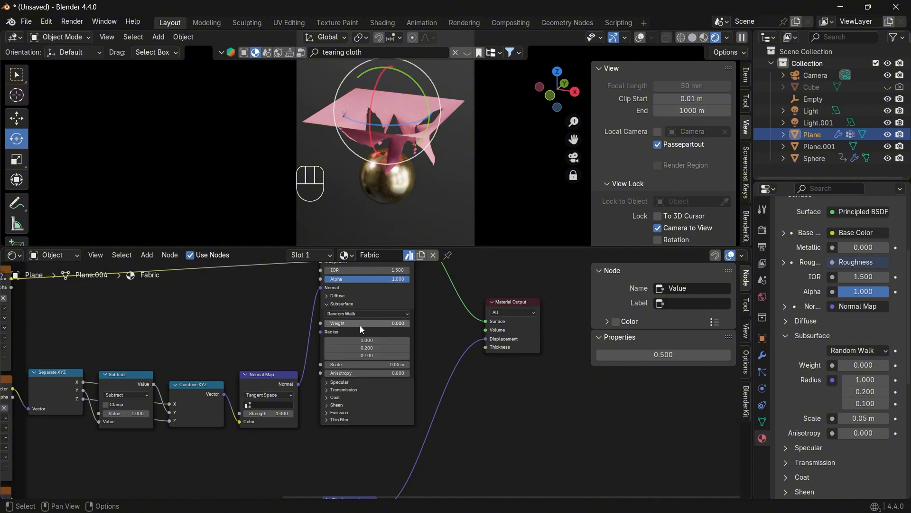
left_click(72, 22)
left_click(76, 36)
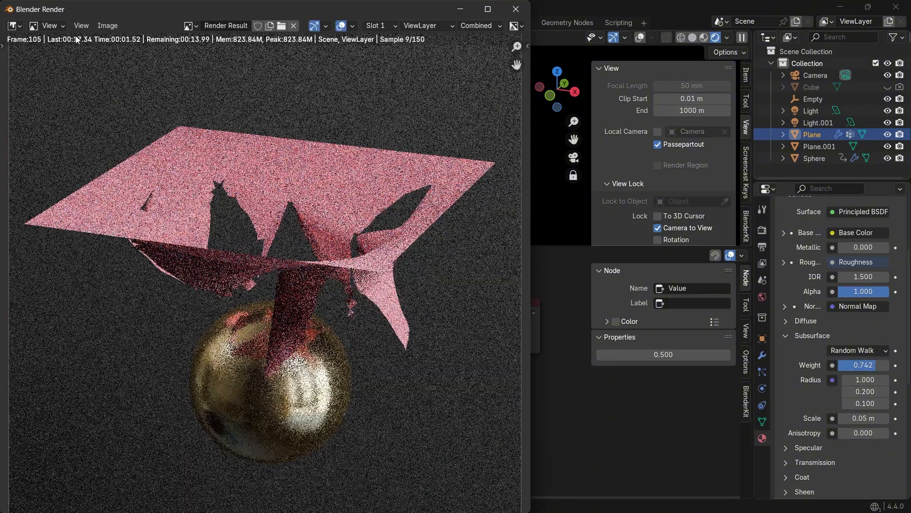
left_click(516, 9)
left_click_drag(869, 366, 838, 366)
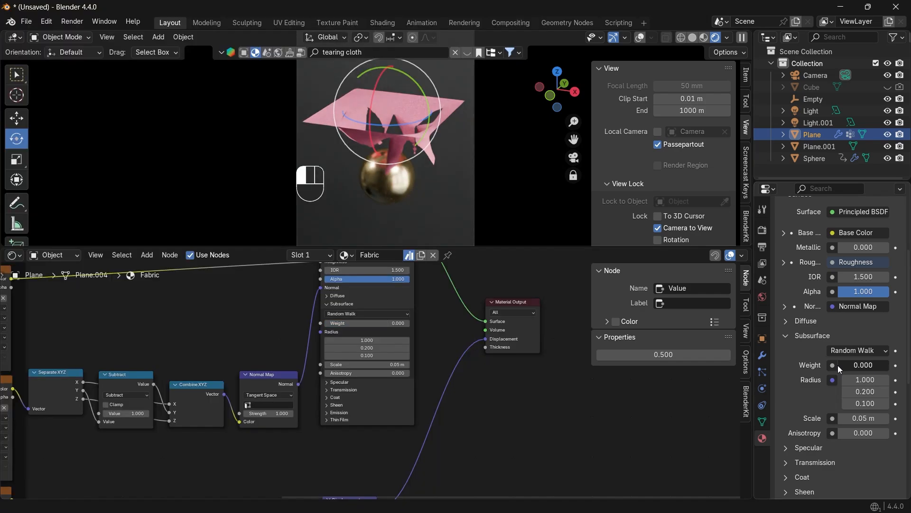
- Turn on the viewport overlays and apply Shade Smooth to the torn plane
left_click(640, 38)
right_click(420, 108)
left_click(420, 108)
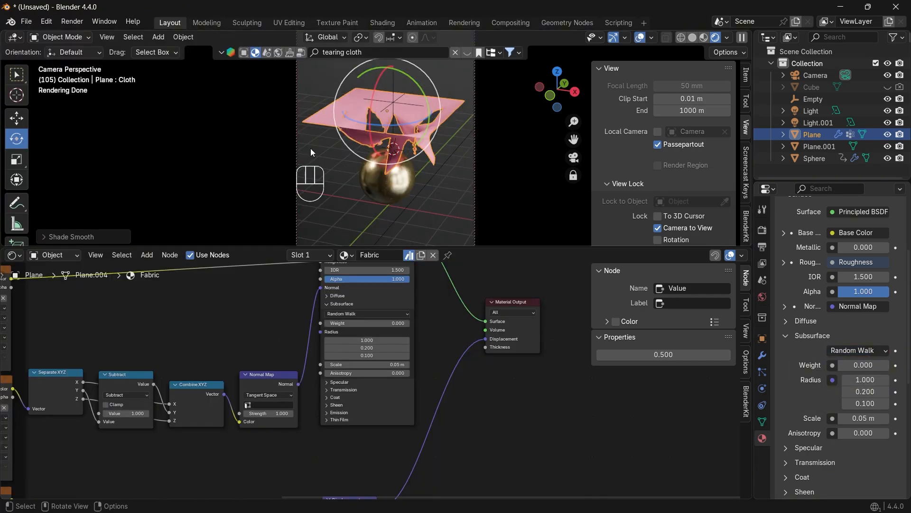
- Browse more of the tearing cloth material results and close the BlenderKit asset display
left_click(468, 53)
left_click(493, 106)
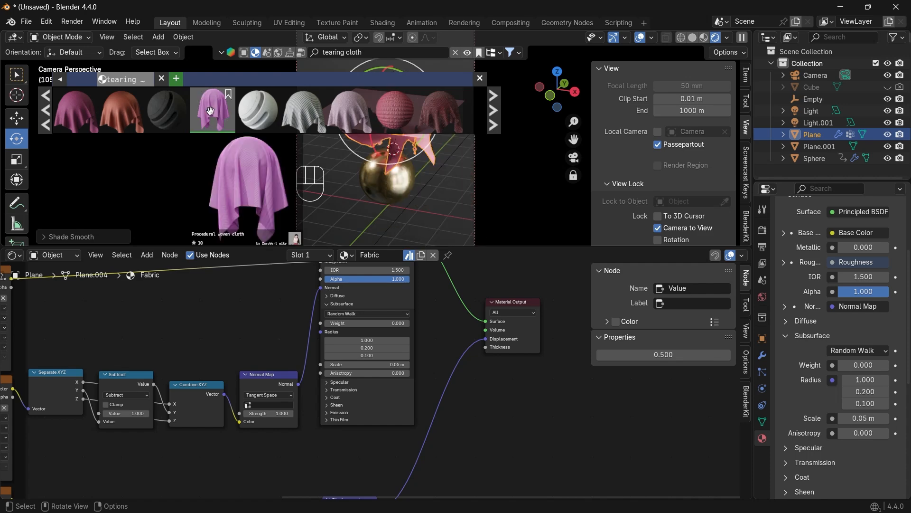
left_click(494, 117)
left_click(493, 117)
left_click_drag(456, 246, 455, 363)
left_click(525, 202)
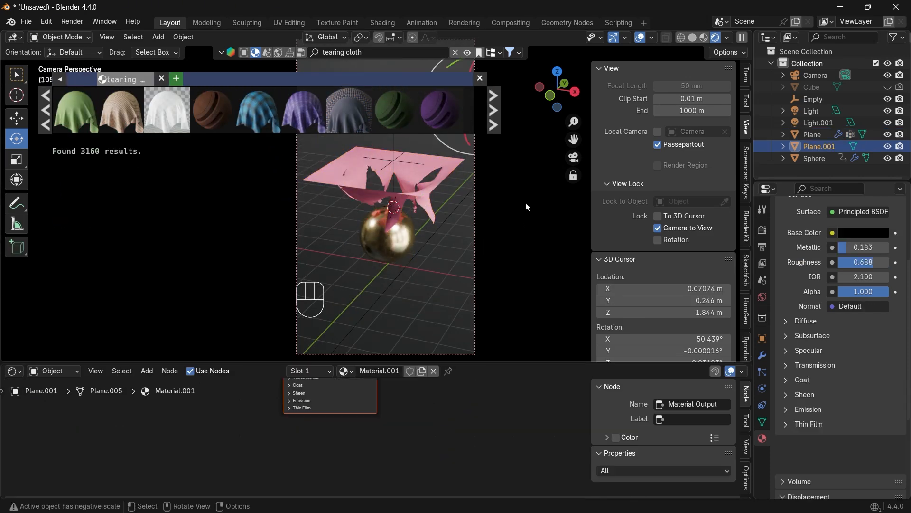
left_click(467, 52)
- Switch the Shader Editor back to the timeline and play the animation from its early frames
left_click(17, 374)
left_click(159, 267)
left_click(46, 390)
key("space")
key("space")
key("space")
key("space")
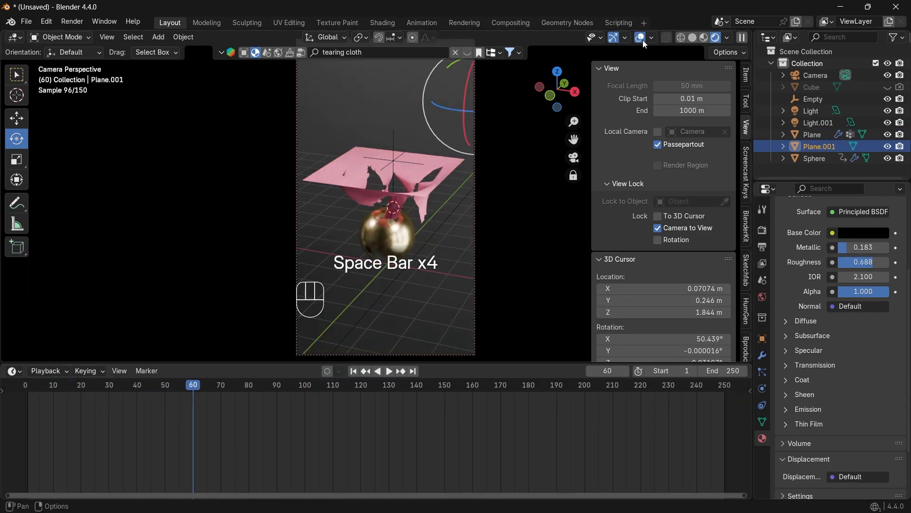
- Hide the viewport overlays and gizmos, and switch the render engine to EEVEE with raytracing enabled
left_click(641, 38)
left_click(614, 37)
scroll(826, 247, "up", 5)
left_click(763, 231)
left_click(848, 229)
left_click(839, 243)
left_click(792, 406)
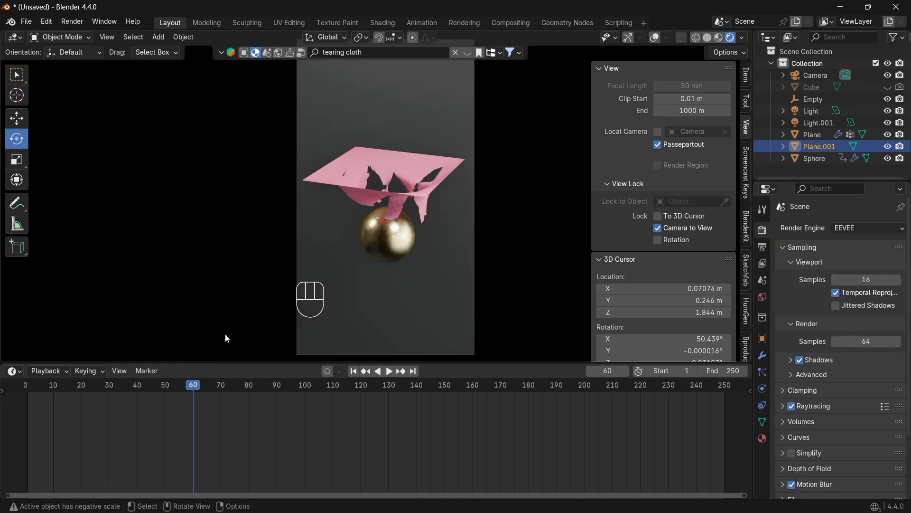
- Play the animation repeatedly from its early frames to check the EEVEE look
key("space")
key("space")
left_click(45, 387)
key("space")
key("space")
key("space")
key("space")
key("space")
key("space")
- Switch the render engine to Cycles for comparison, return to EEVEE and play the animation briefly
left_click(845, 230)
left_click(847, 265)
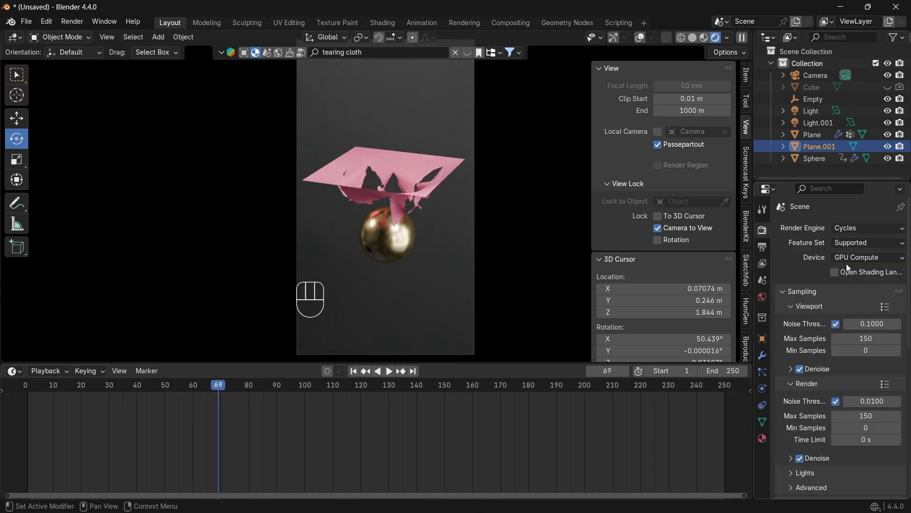
key("w")
left_click(845, 230)
left_click(847, 243)
key("space")
key("space")
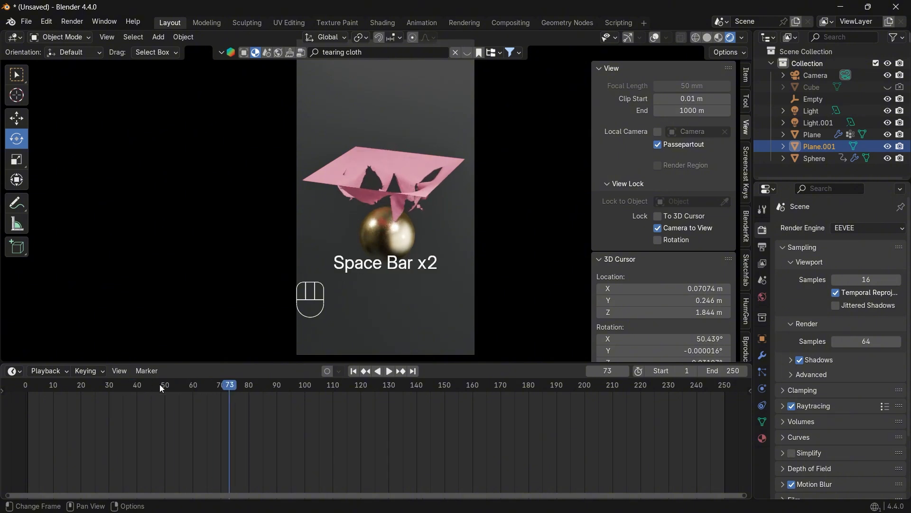
- Render the current frame with EEVEE, inspect the result and close the render window
key("F12")
scroll(335, 155, "down", 3)
left_click(516, 9)
- Rewind to the start of the timeline and play the animation in the EEVEE viewport
left_click_drag(262, 384, 27, 389)
key("space")
key("space")
key("space")
key("space")
- Examine the EEVEE raytracing and performance settings
scroll(790, 289, "down", 2)
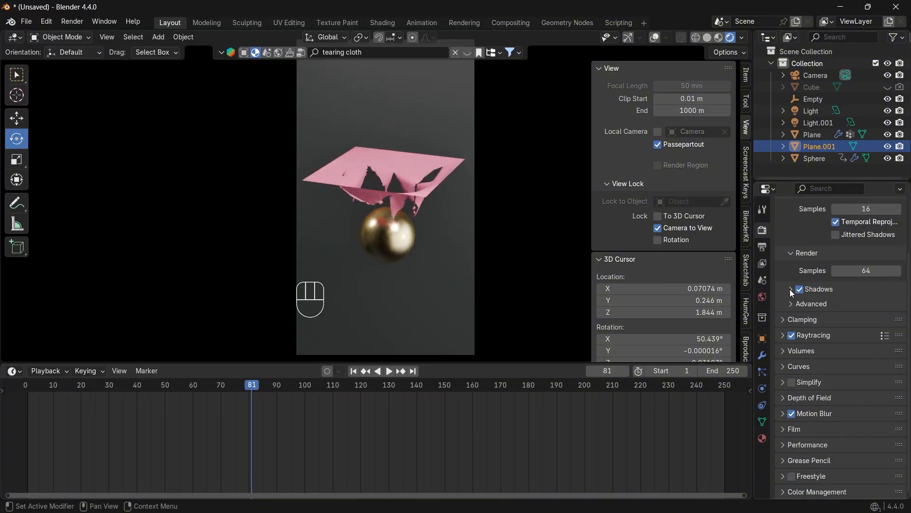
left_click(782, 335)
left_click(791, 384)
left_click(783, 336)
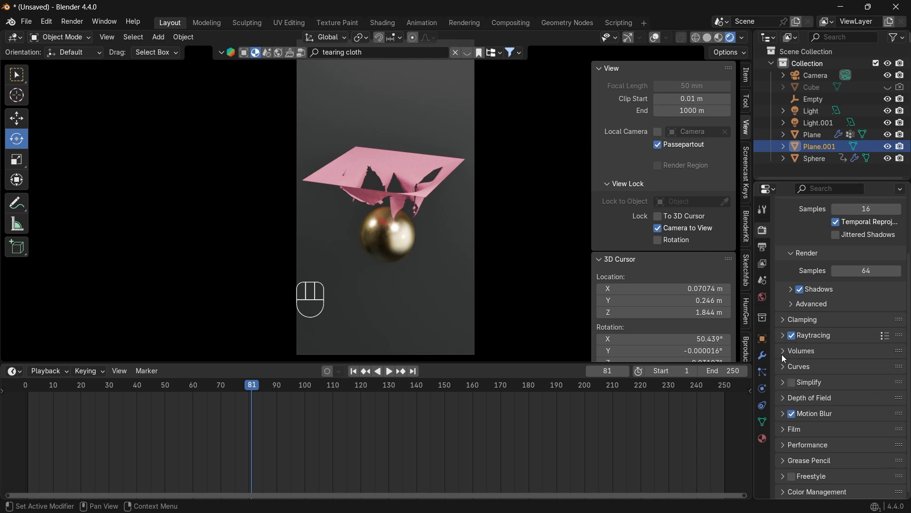
left_click(784, 445)
scroll(793, 449, "down", 3)
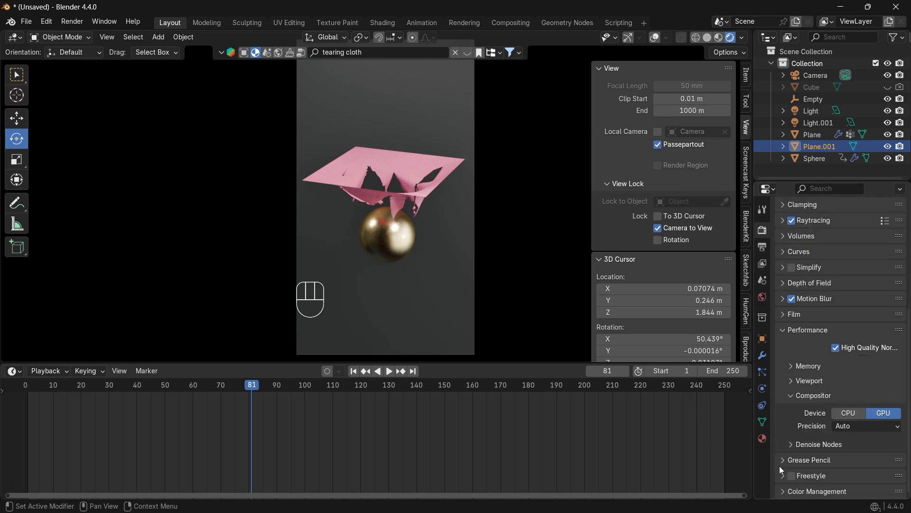
- Set the EEVEE render samples to 100, render frame 81 and close the render window
scroll(787, 255, "up", 7)
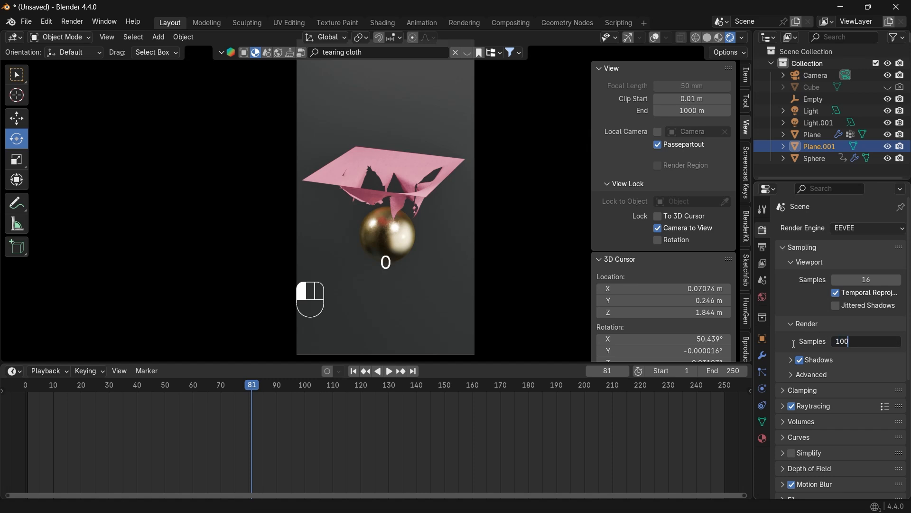
key("F12")
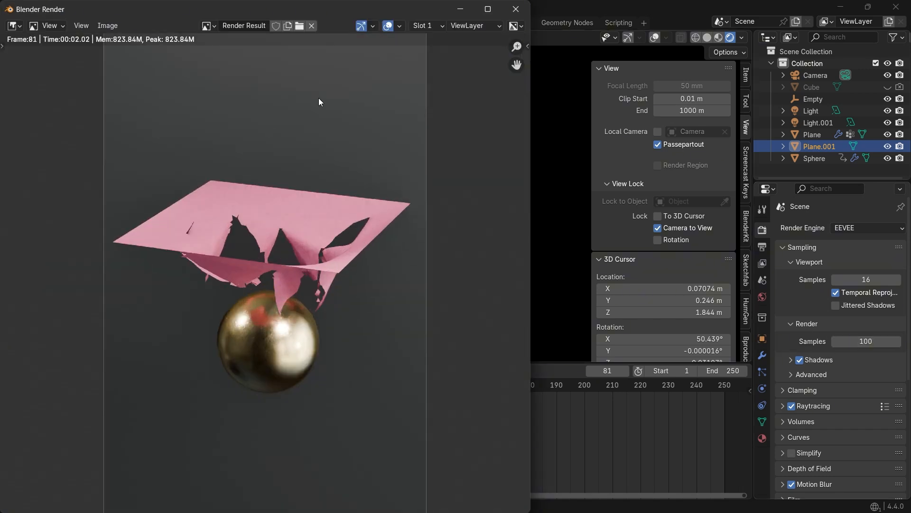
left_click(516, 9)
- Play the animation from about frame 9 and stop at frame 134
left_click(50, 385)
key("space")
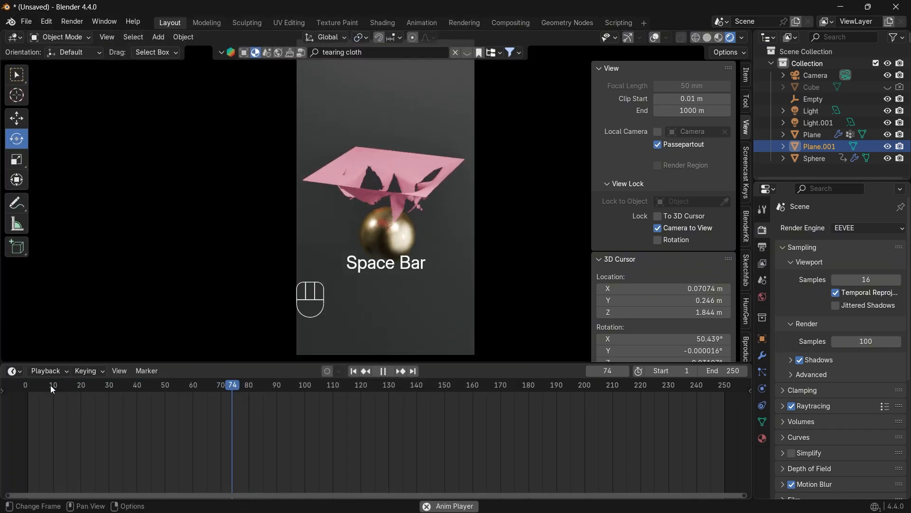
key("space")
key("space")
key("space")
key("space")
- Set the scene's end frame to 150 and the output file to tear cloth in the Downloads folder
left_click(763, 247)
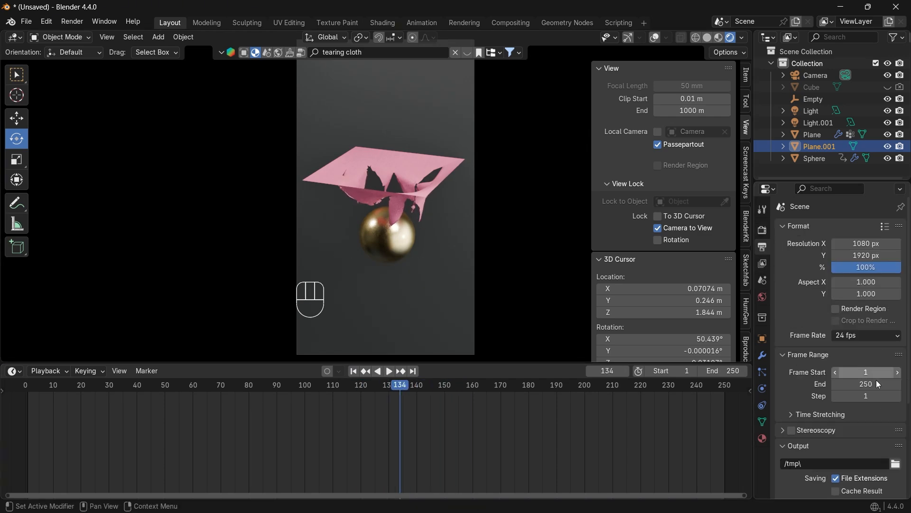
key("Return")
scroll(798, 394, "down", 4)
left_click(895, 369)
left_click(189, 211)
left_click(414, 409)
type("tear cloth")
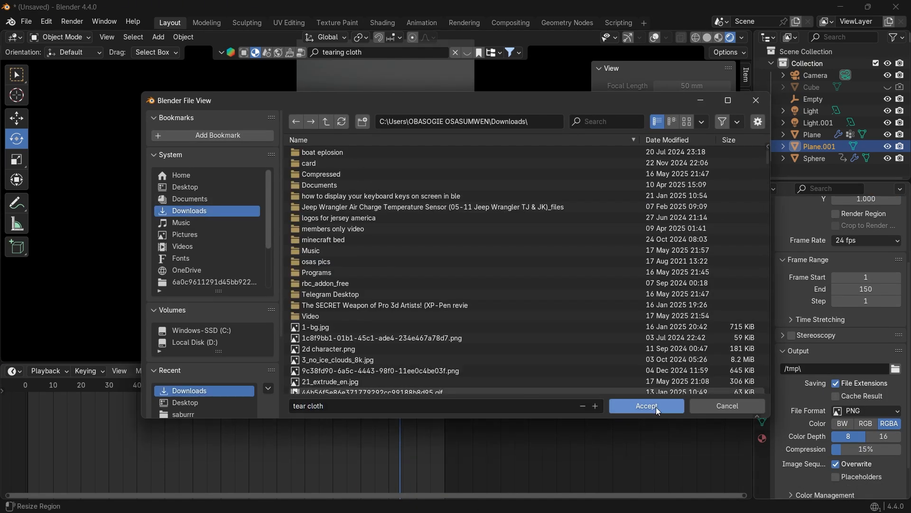
left_click(656, 407)
- Set the output to FFmpeg Video, MPEG-4 container with H.264, perceptually lossless quality and slowest encoding speed
left_click(864, 374)
left_click(854, 394)
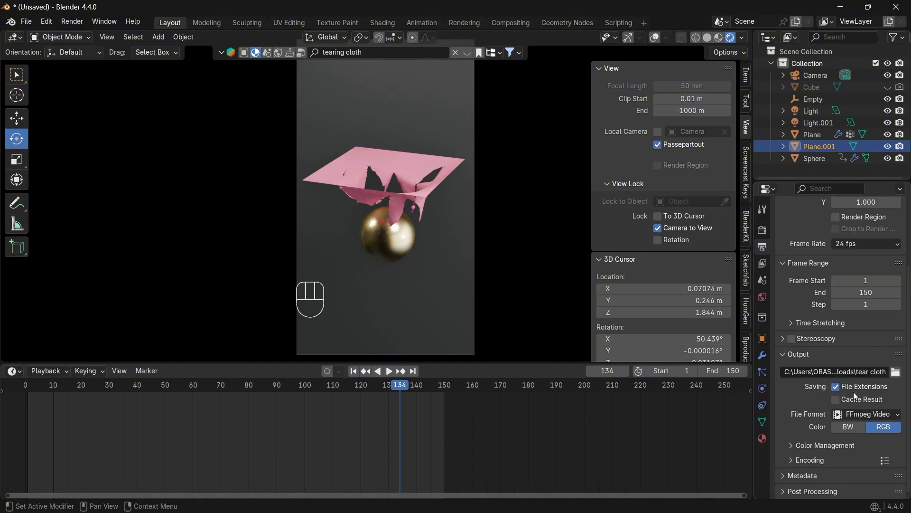
left_click(885, 461)
left_click(841, 401)
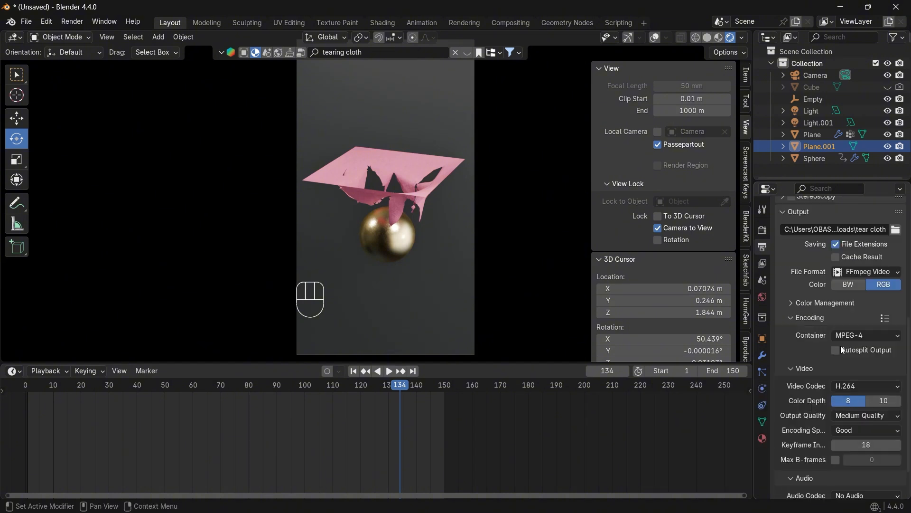
left_click(866, 418)
left_click(850, 338)
scroll(807, 417, "down", 2)
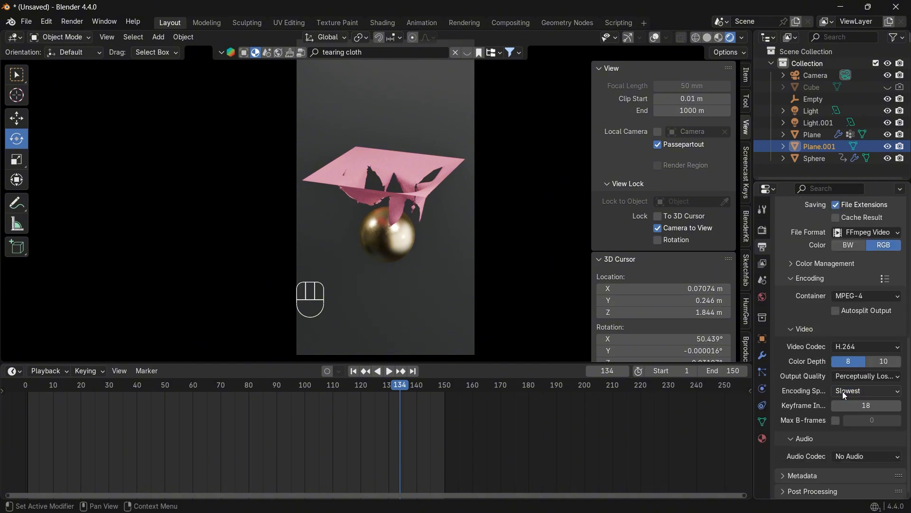
scroll(779, 385, "up", 12)
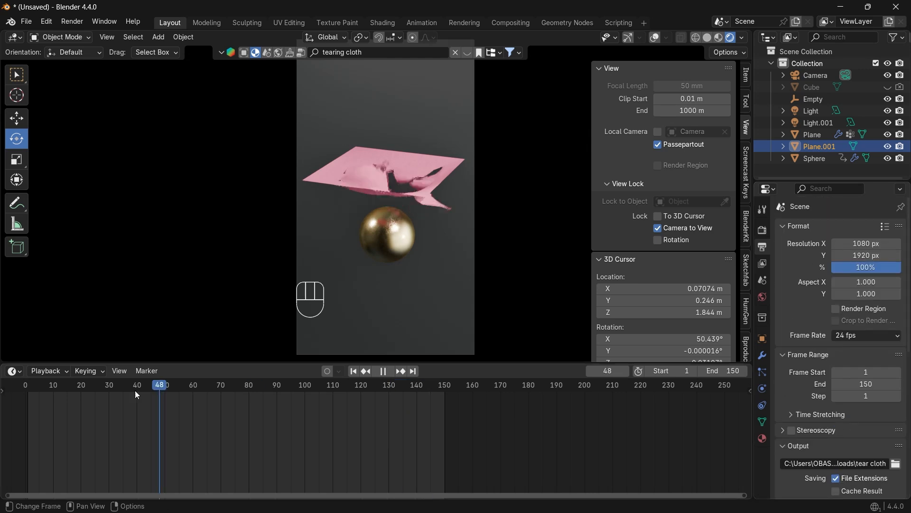
- Play the animation to review the cloth tearing and stop at frame 91
key("space")
key("space")
key("space")
key("space")
key("space")
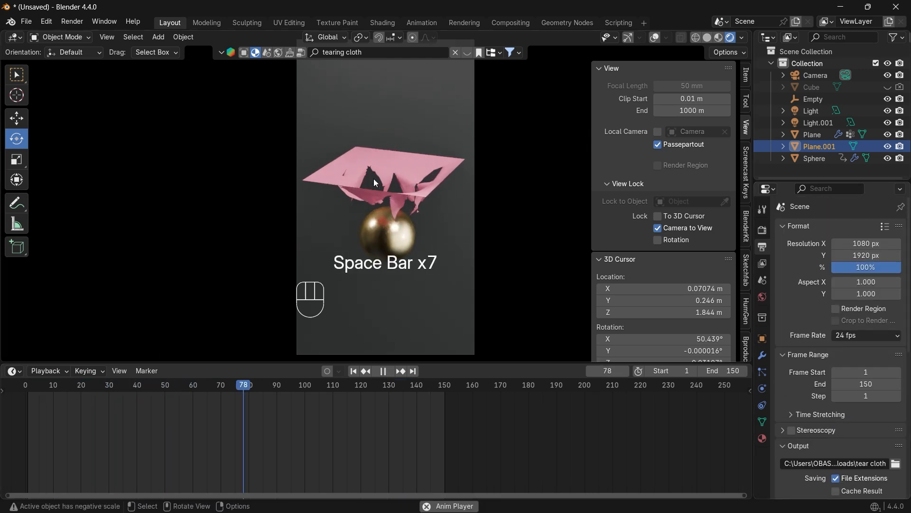
left_click(188, 36)
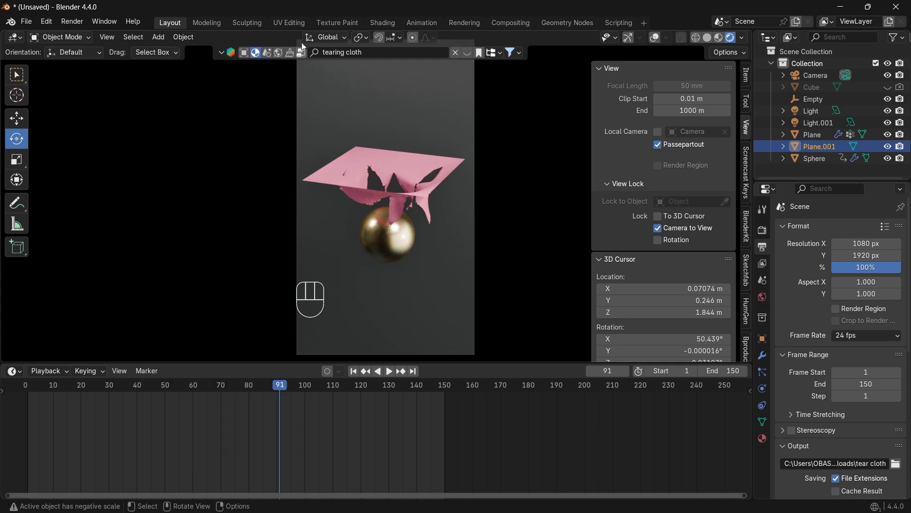
- In the Compositing workspace, add a Viewer node, link the Render Layers image to it and space out the nodes
left_click(511, 23)
left_click(133, 39)
scroll(325, 223, "down", 2)
scroll(327, 237, "up", 3)
key("shift+a")
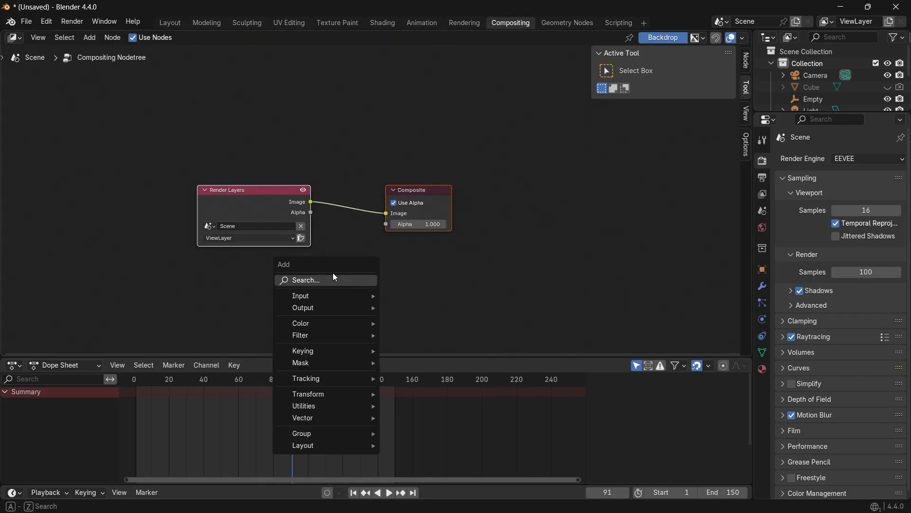
left_click(401, 319)
left_click(429, 279)
left_click_drag(311, 202, 428, 303)
left_click_drag(266, 190, 177, 178)
left_click_drag(439, 191, 471, 169)
scroll(421, 210, "down", 7)
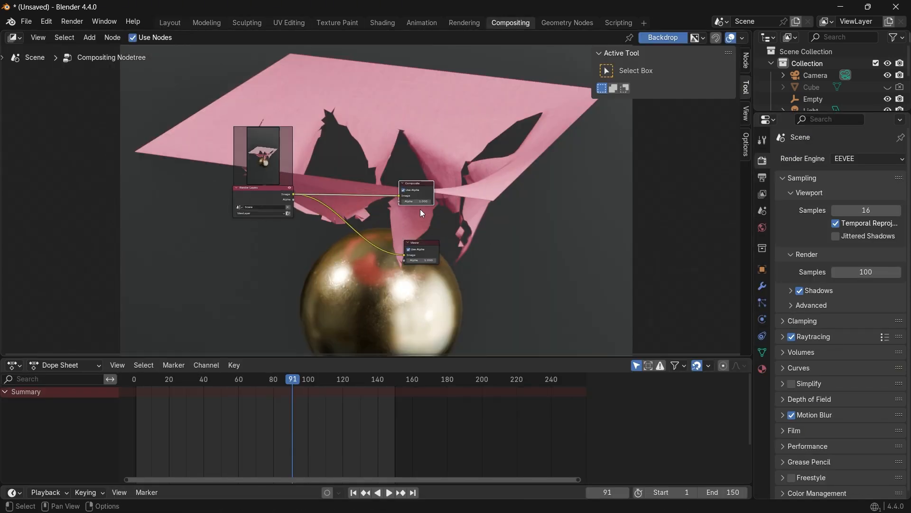
- Insert a Glare node between Render Layers and Composite, link its image to the Viewer and set its type to Bloom
scroll(421, 210, "up", 6)
key("shift+a")
type("gl")
key("Return")
left_click(281, 168)
mouse_move(340, 181)
left_mouse_down()
mouse_move(422, 254)
mouse_move(424, 295)
left_mouse_up()
left_click(309, 211)
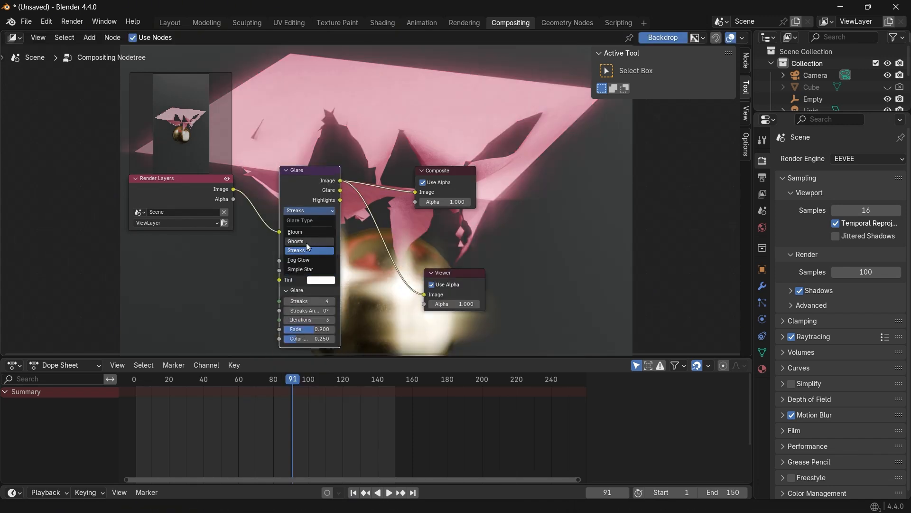
left_click(306, 232)
- Tune the Bloom glare to High quality, strength 0.353 and size 0.027
left_click_drag(309, 261, 273, 260)
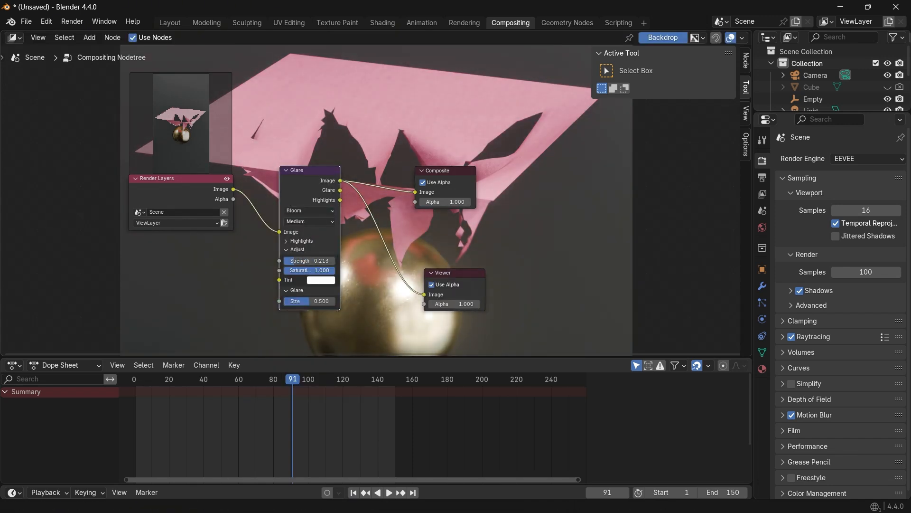
left_click_drag(296, 301, 294, 301)
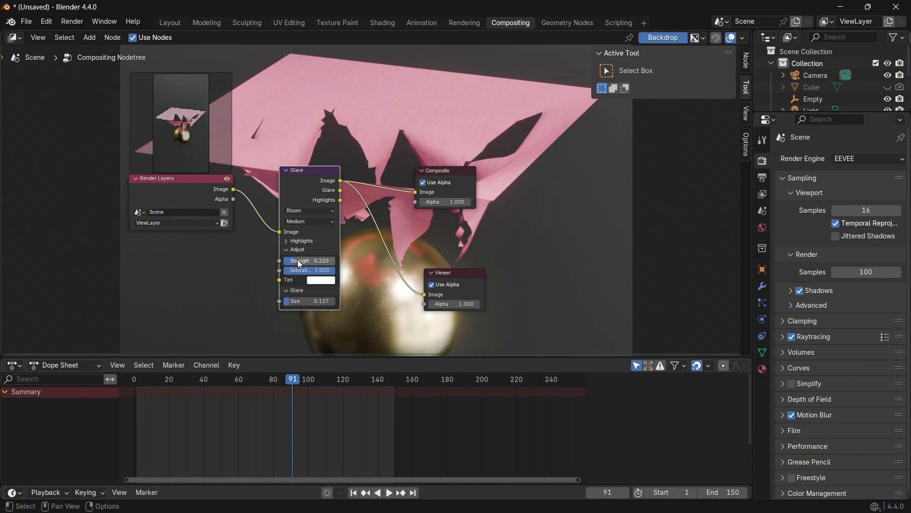
left_click_drag(313, 170, 295, 67)
scroll(343, 241, "up", 4)
left_click(237, 203)
type("0.073")
key("Return")
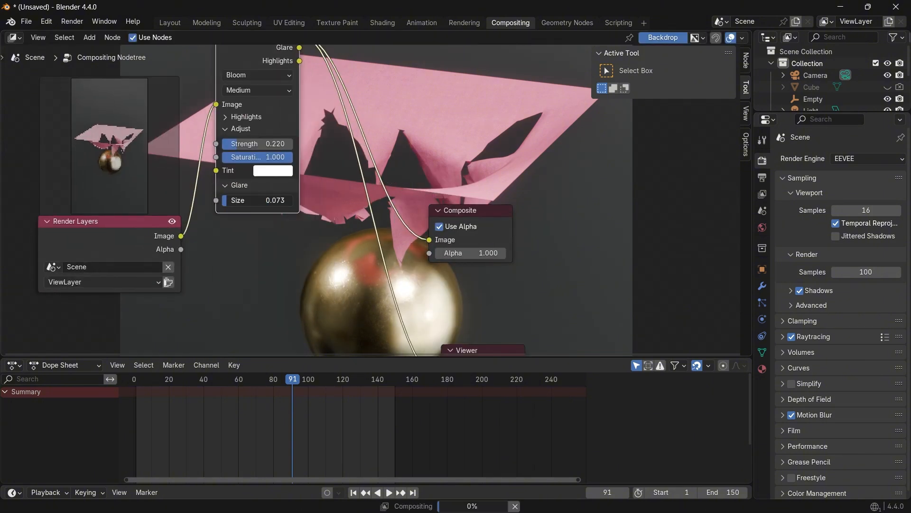
left_click_drag(237, 202, 235, 200)
mouse_move(225, 144)
left_mouse_down()
mouse_move(293, 144)
mouse_move(223, 144)
left_mouse_up()
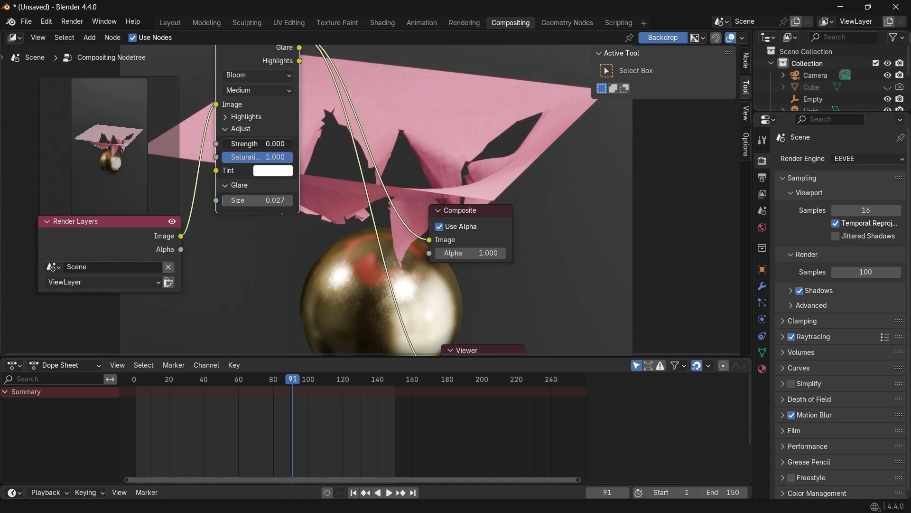
- Insert a Lens Distortion node between Glare and Composite and link its image to the Viewer
left_click_drag(265, 110, 255, 197)
key("shift+a")
left_click(296, 260)
left_click(327, 310)
left_click(317, 122)
left_click_drag(396, 137, 456, 320)
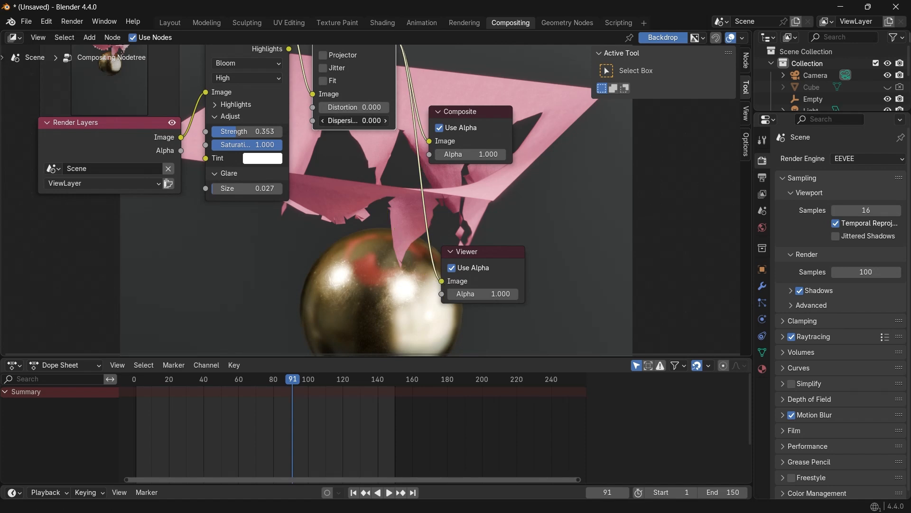
- Set the Lens Distortion node's dispersion to 0.1
left_click(354, 120)
type("0.1")
scroll(380, 201, "down", 4)
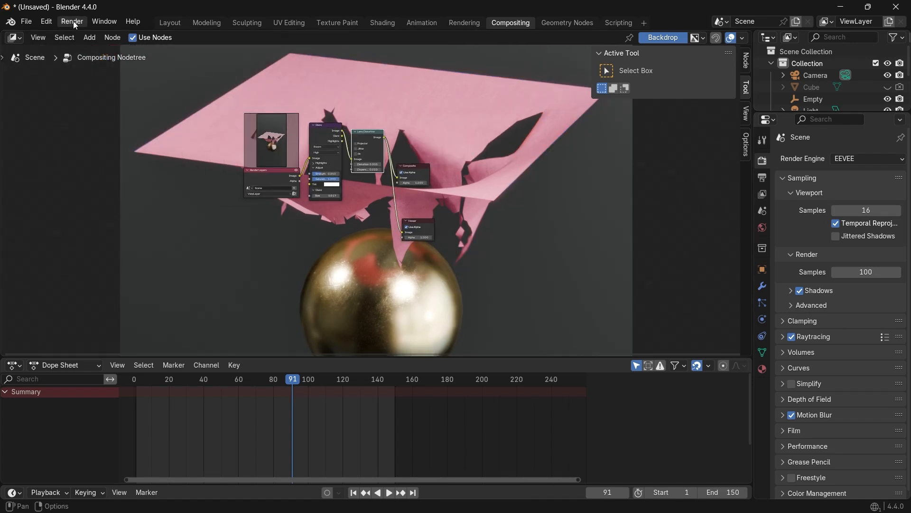